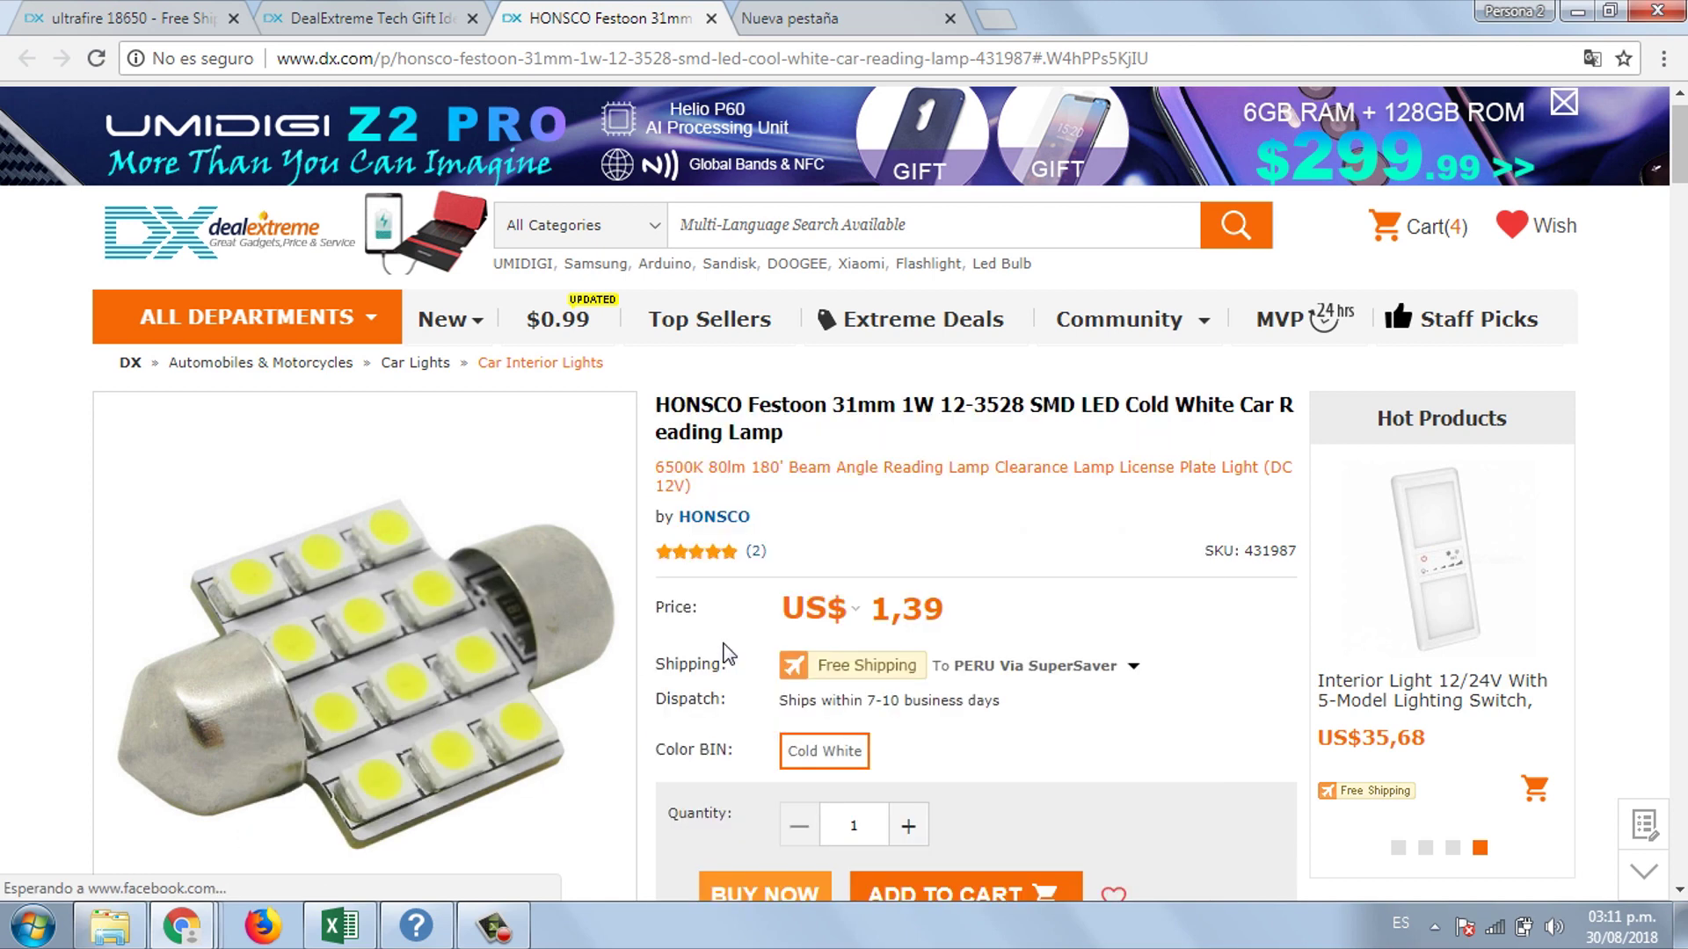
- Review the HONSCO lamp's product details and its US$ price
scroll(861, 440, down, 3)
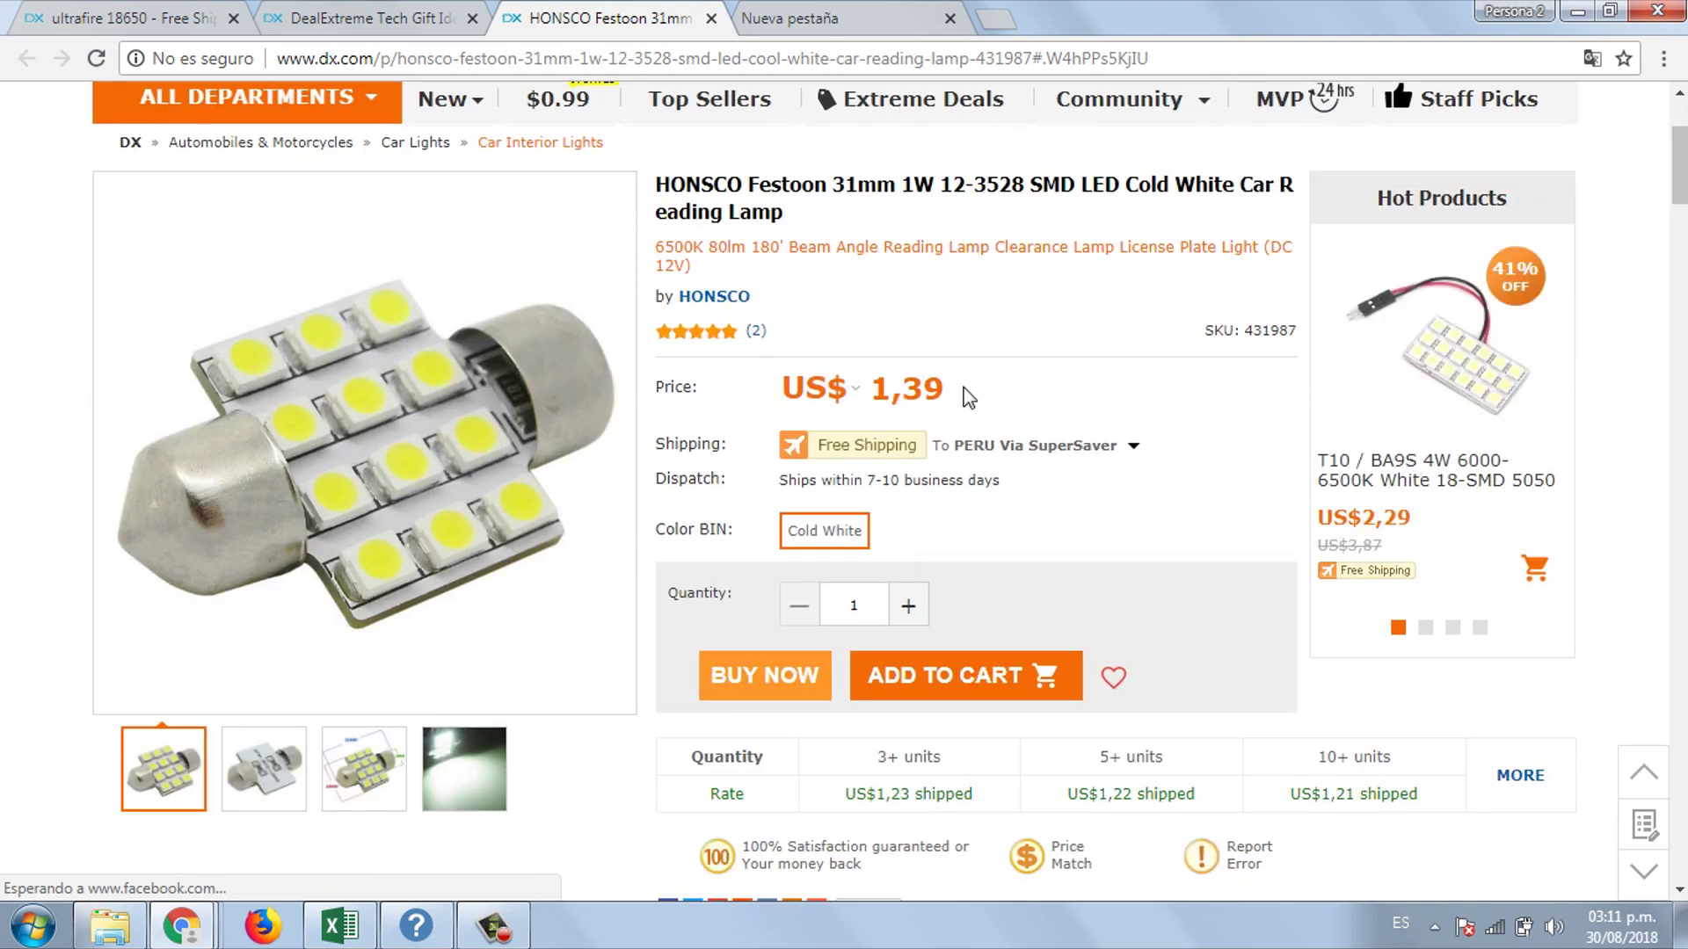
drag(817, 220, 651, 189)
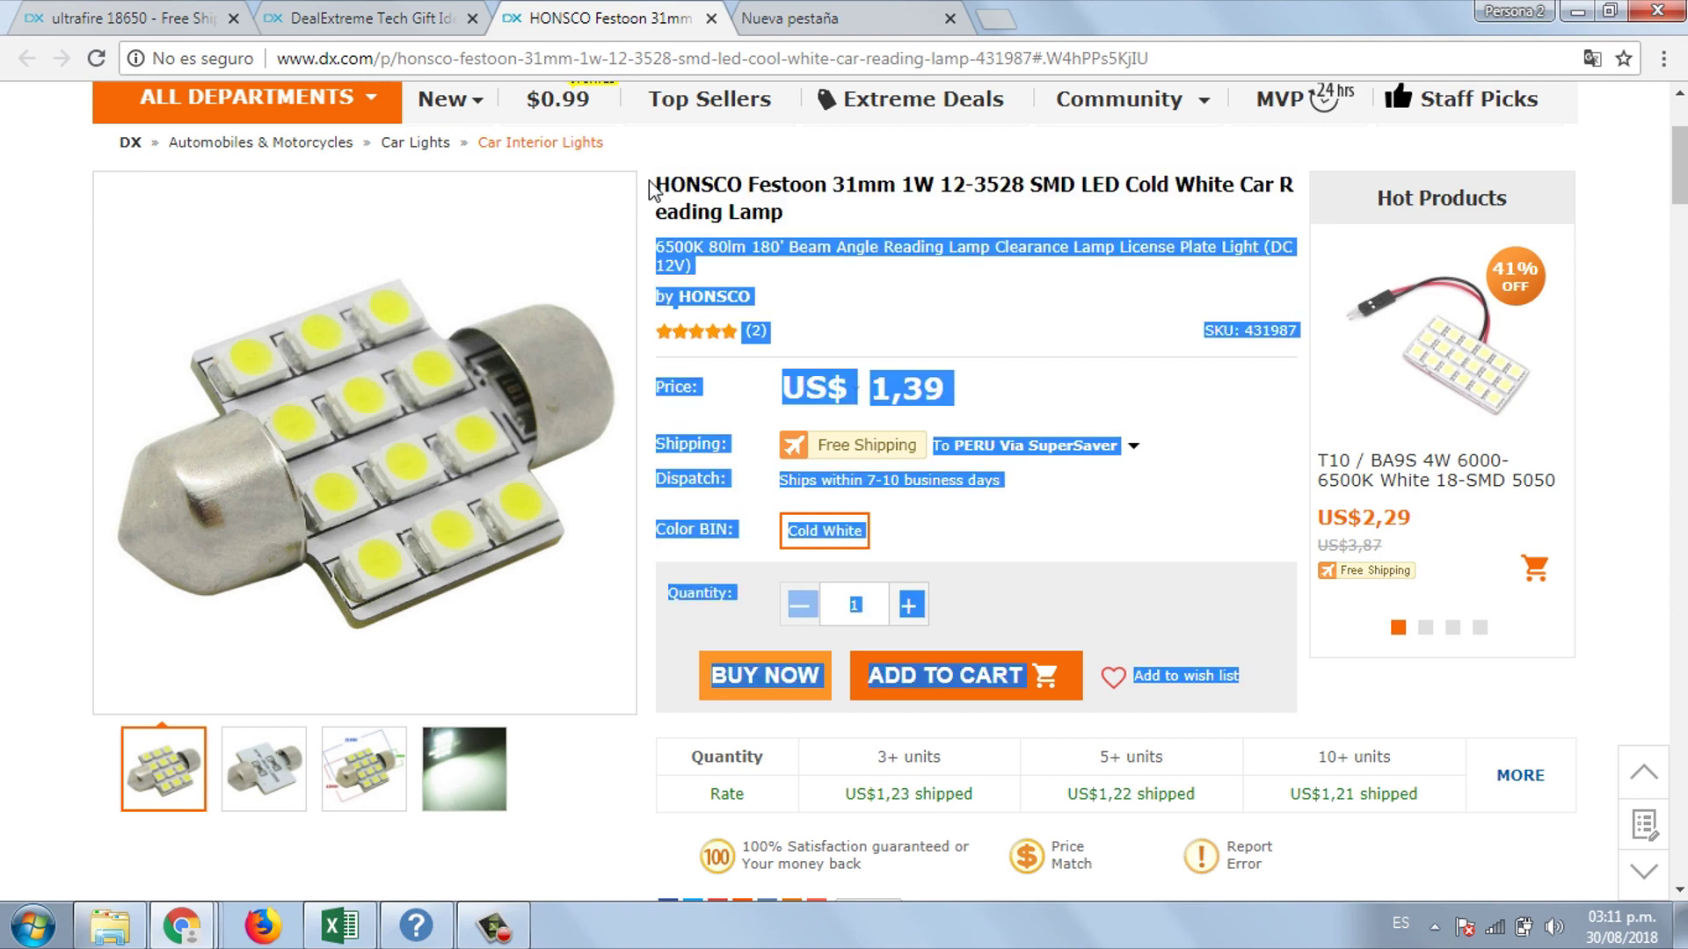
click(835, 318)
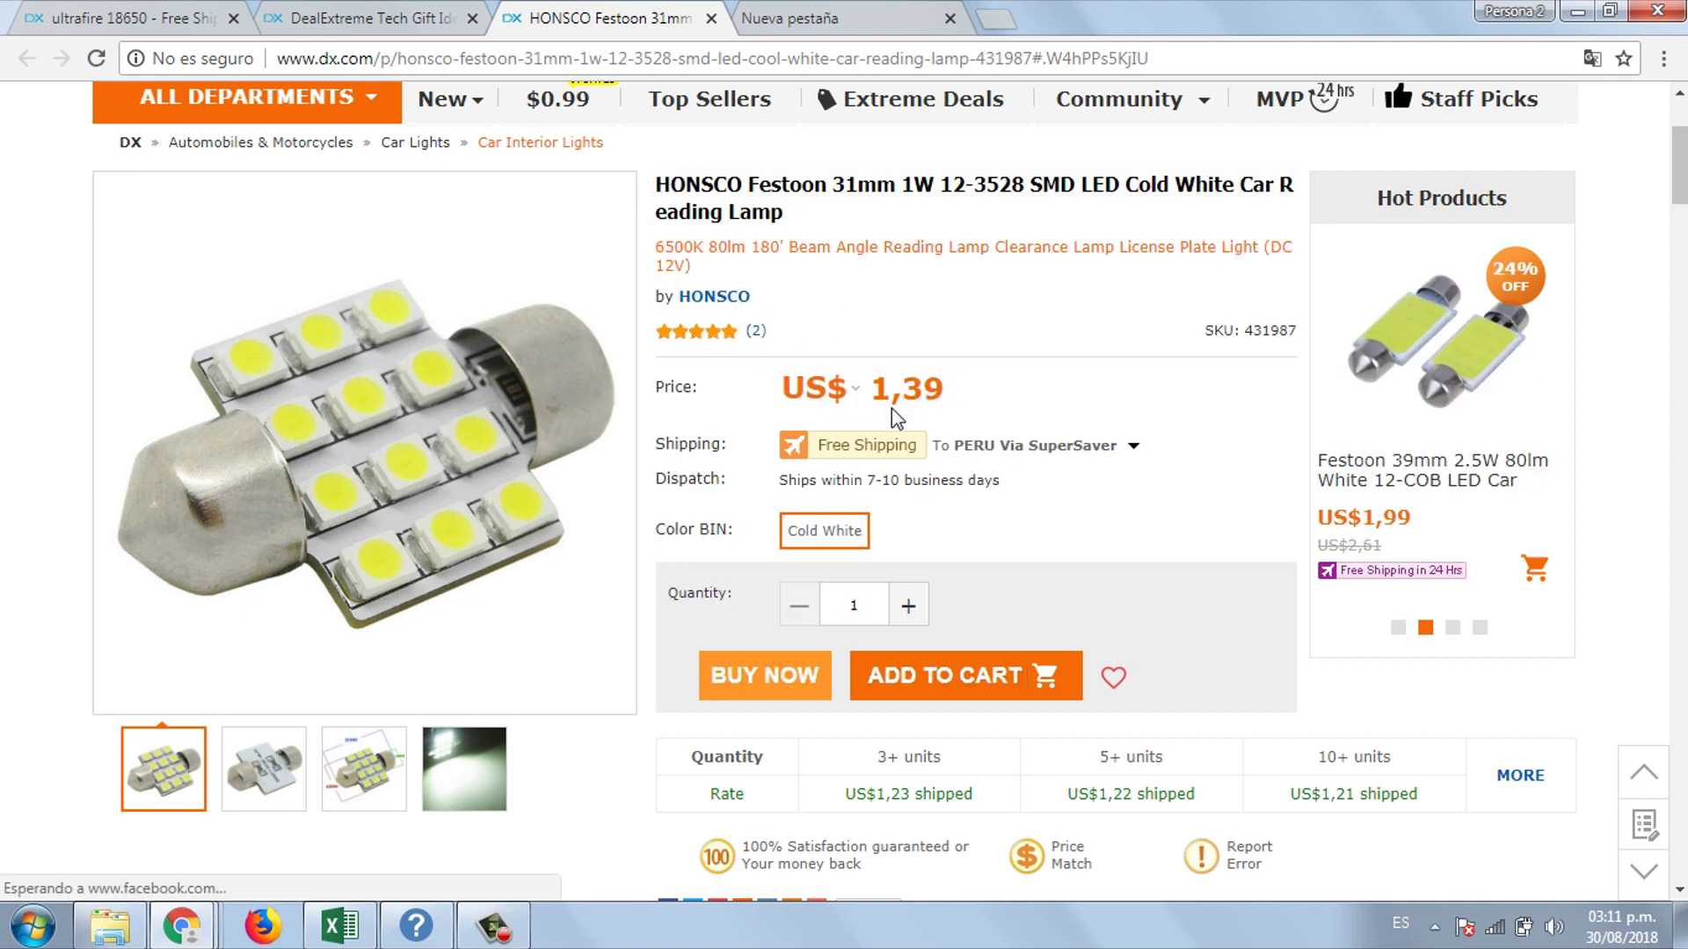
drag(783, 387, 826, 387)
double_click(813, 387)
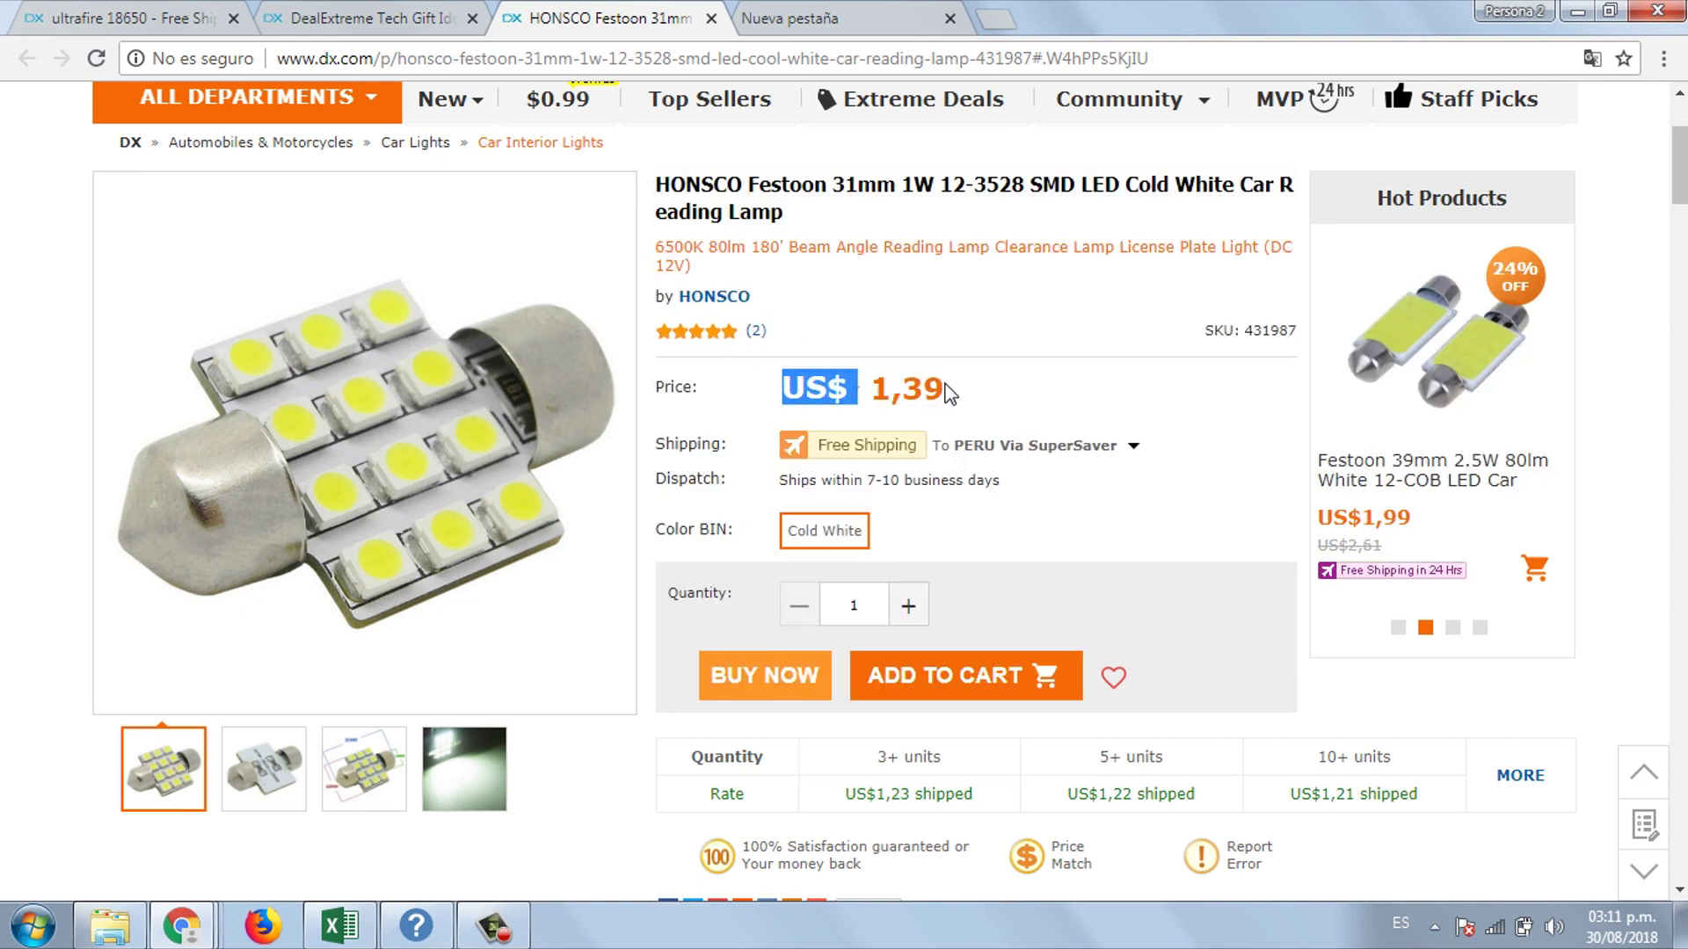
drag(795, 297, 679, 299)
click(857, 383)
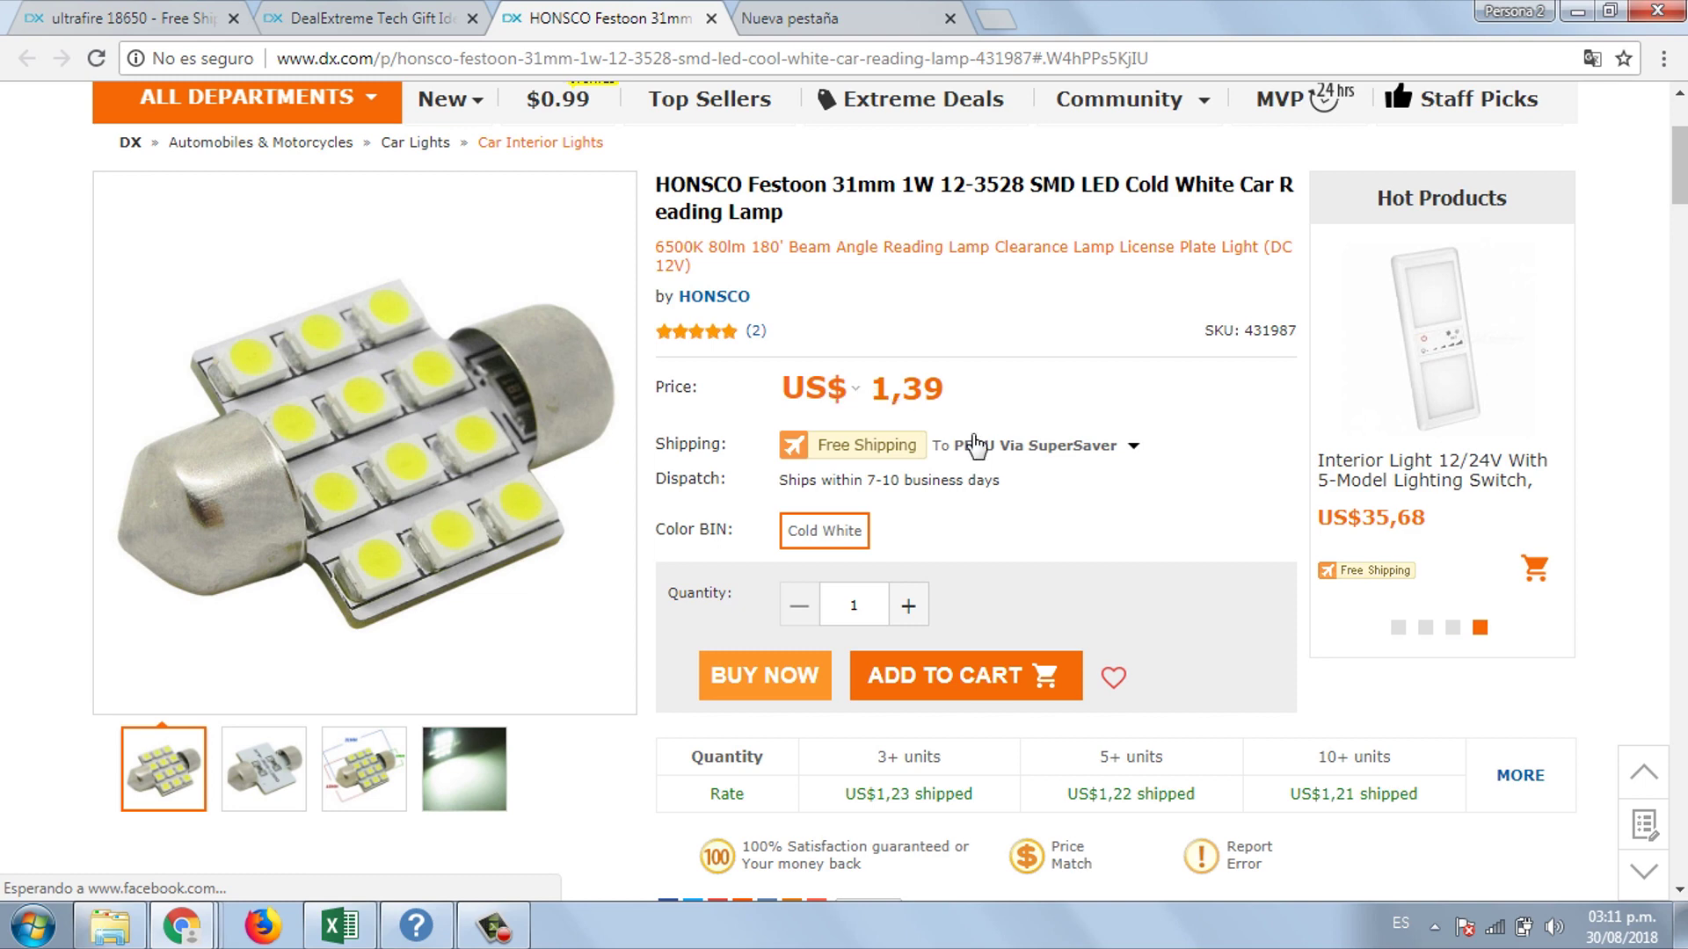
- Check the shipping options, trying Standard before closing them and keeping SuperSaver
click(1134, 449)
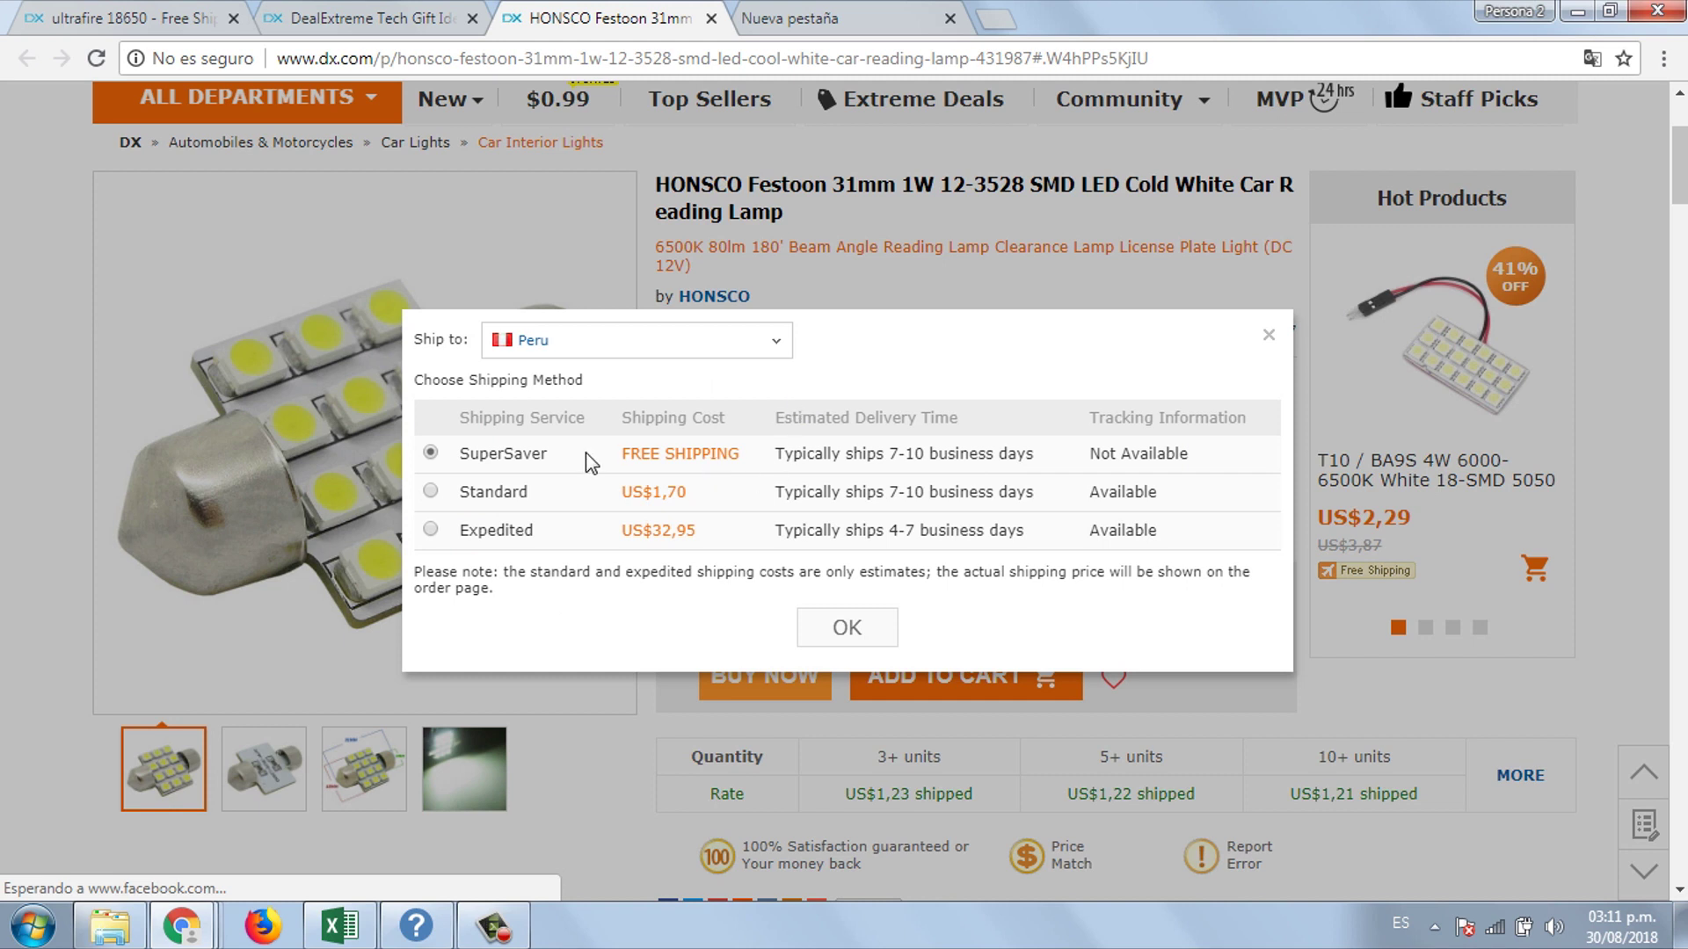
click(431, 492)
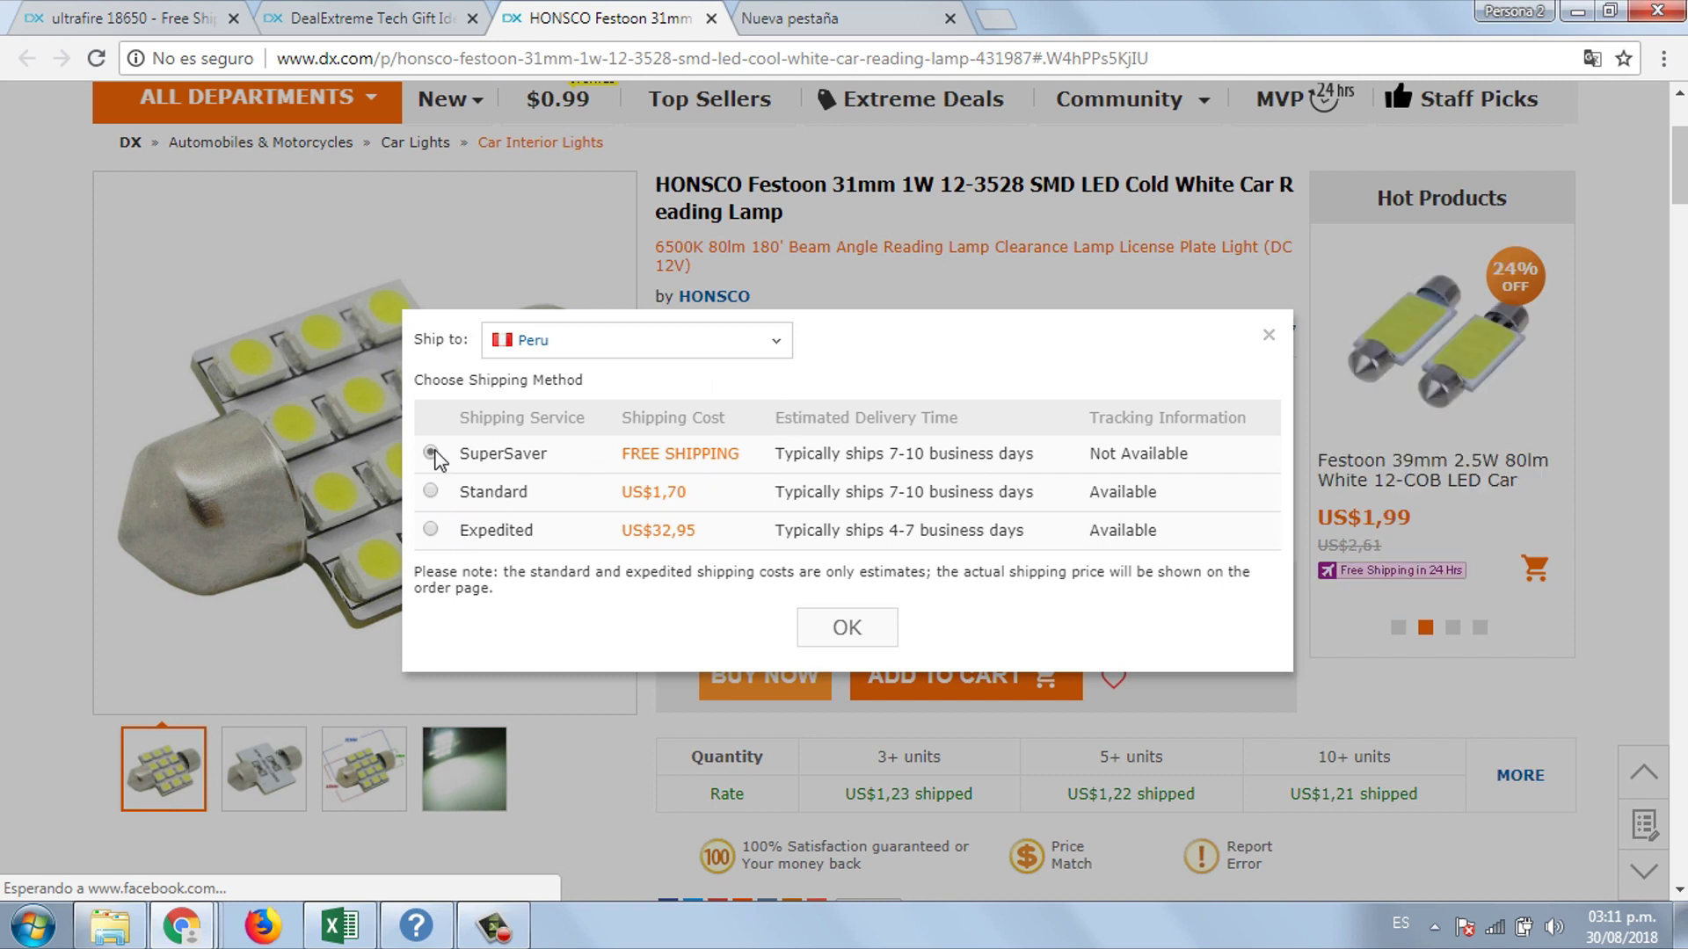
click(1269, 334)
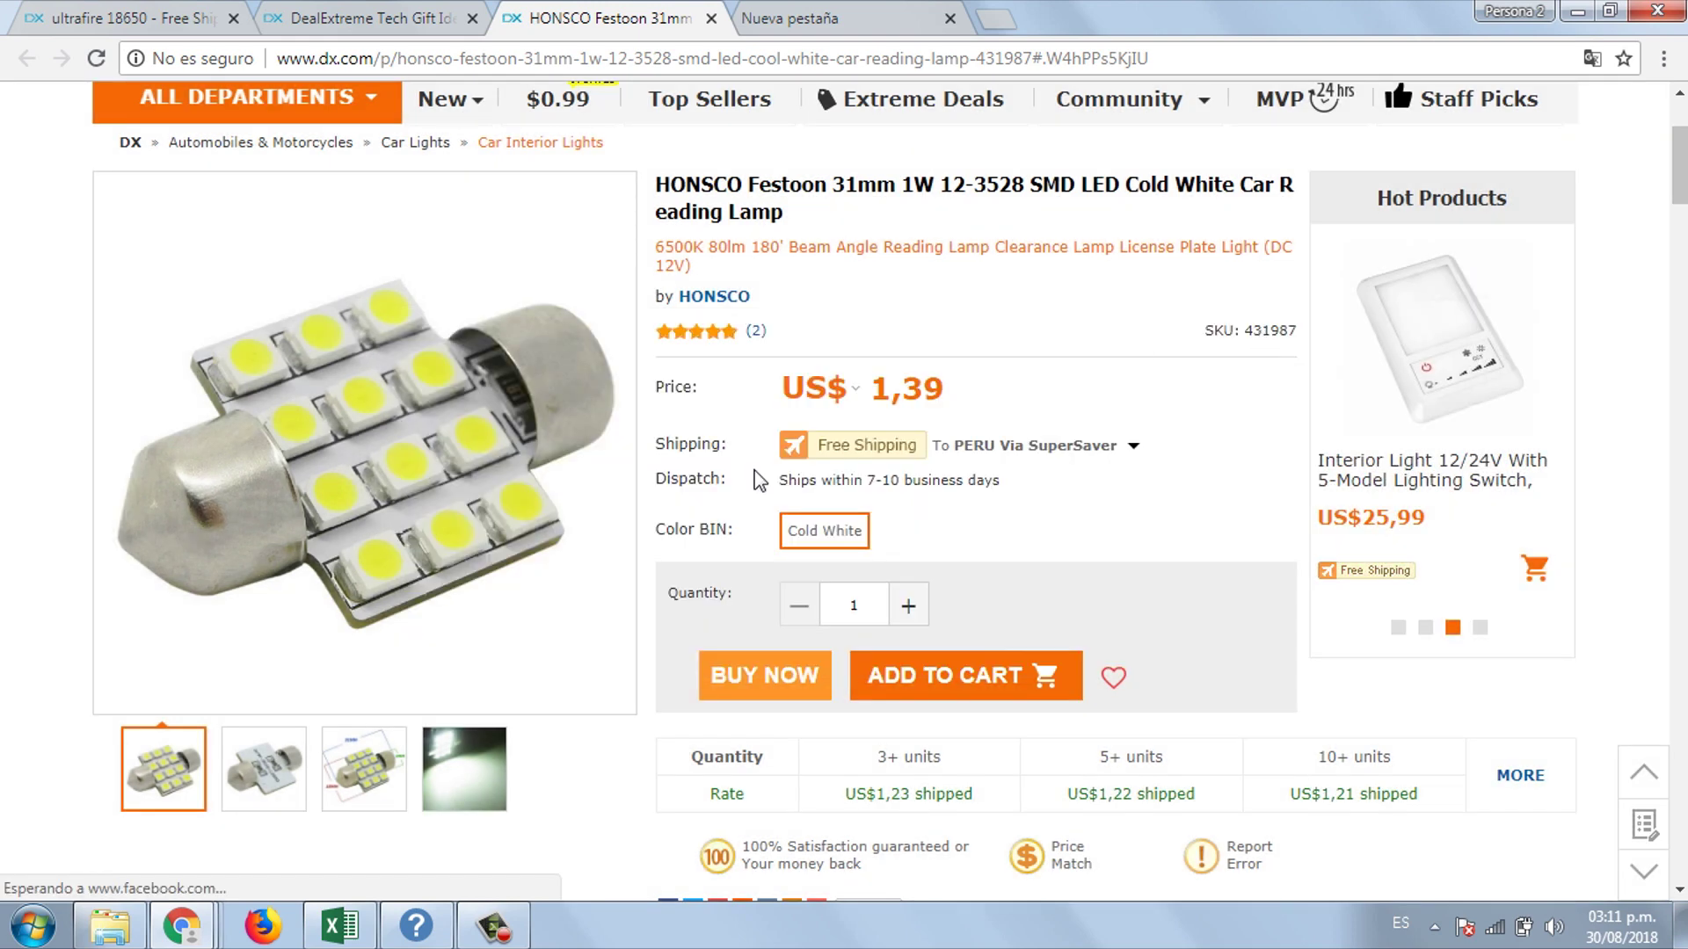
- Preview prices in GBP, switch back to US$, and raise the quantity to 2
click(851, 391)
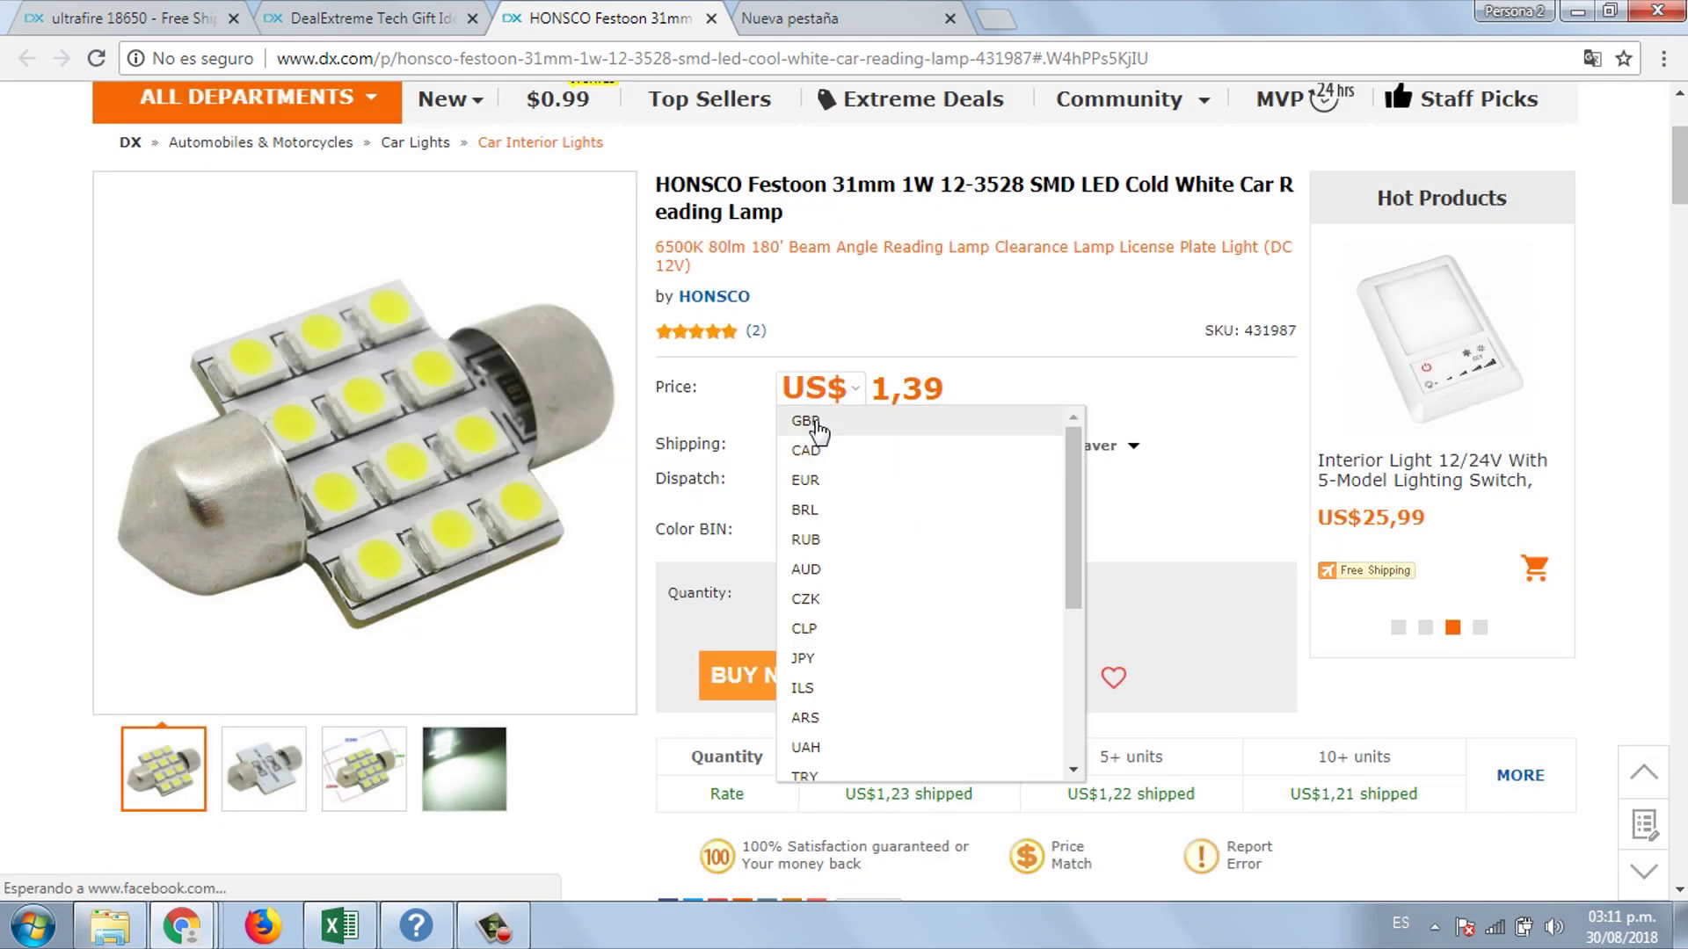
click(805, 421)
click(849, 393)
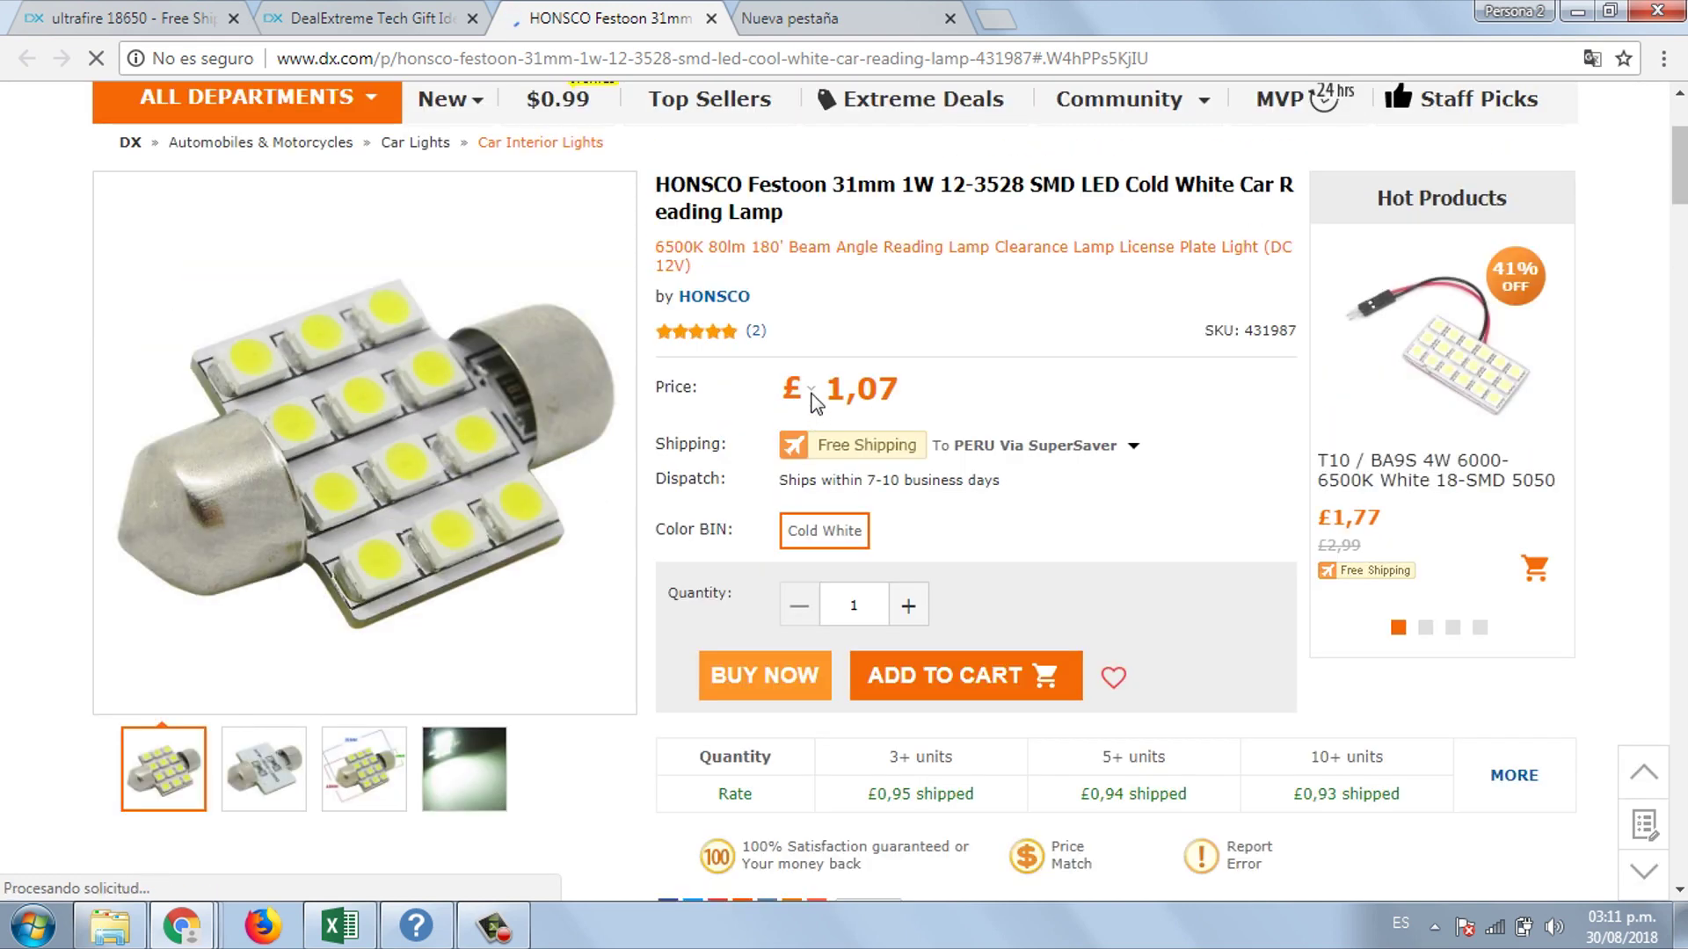
click(810, 393)
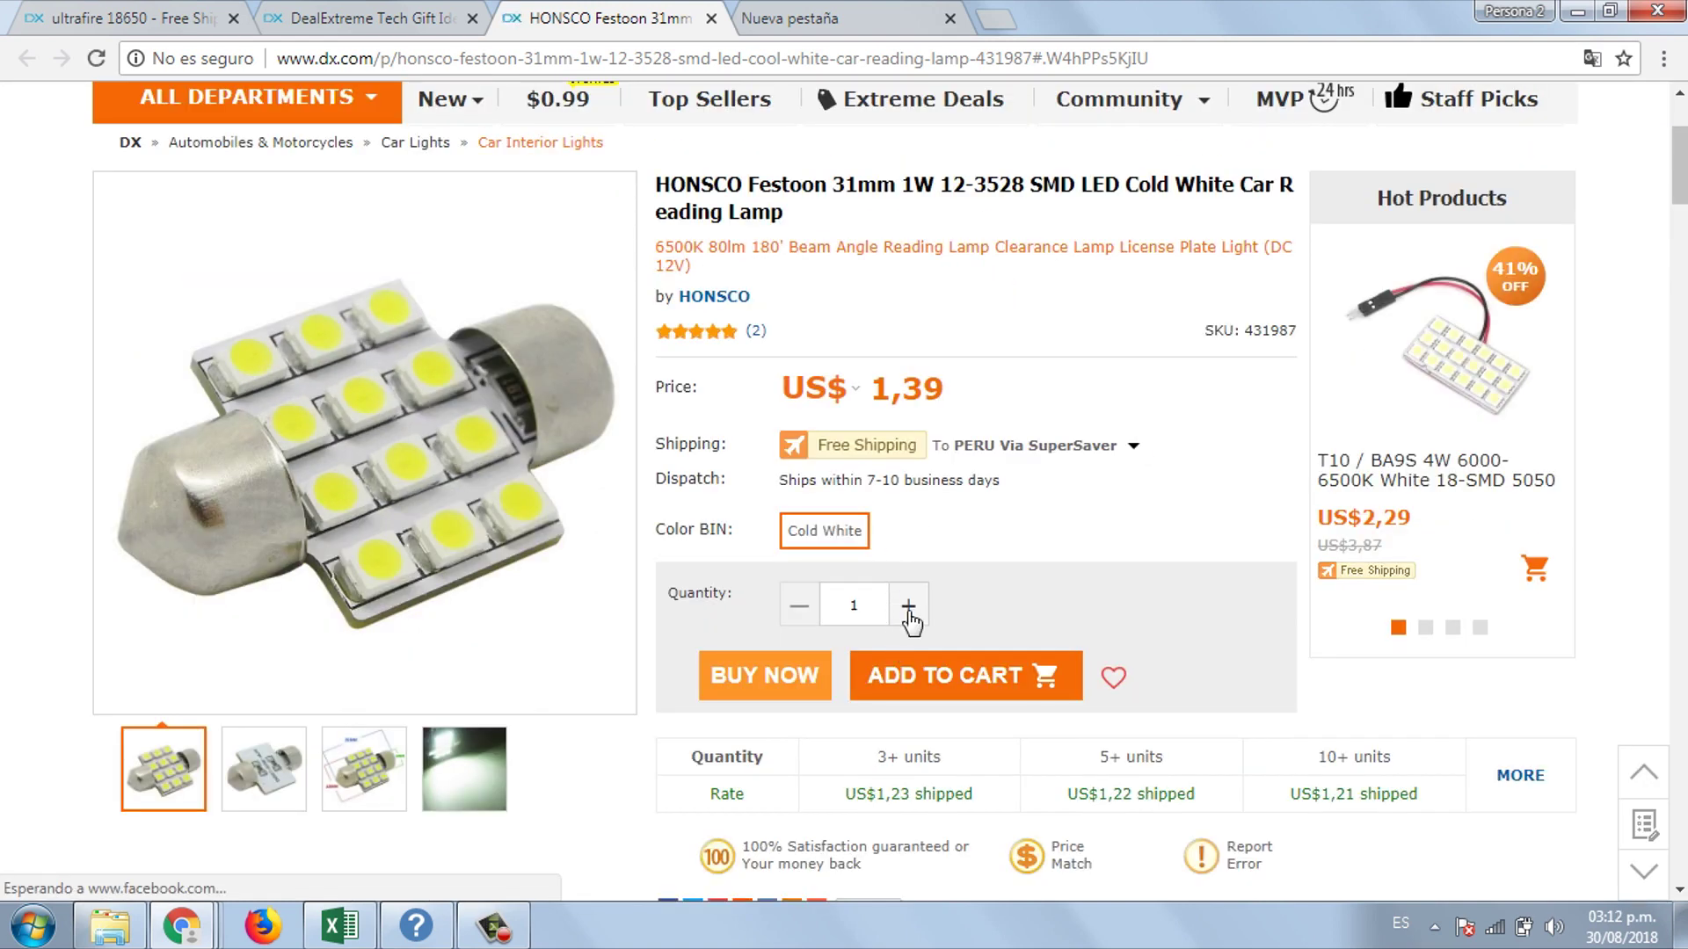
click(909, 611)
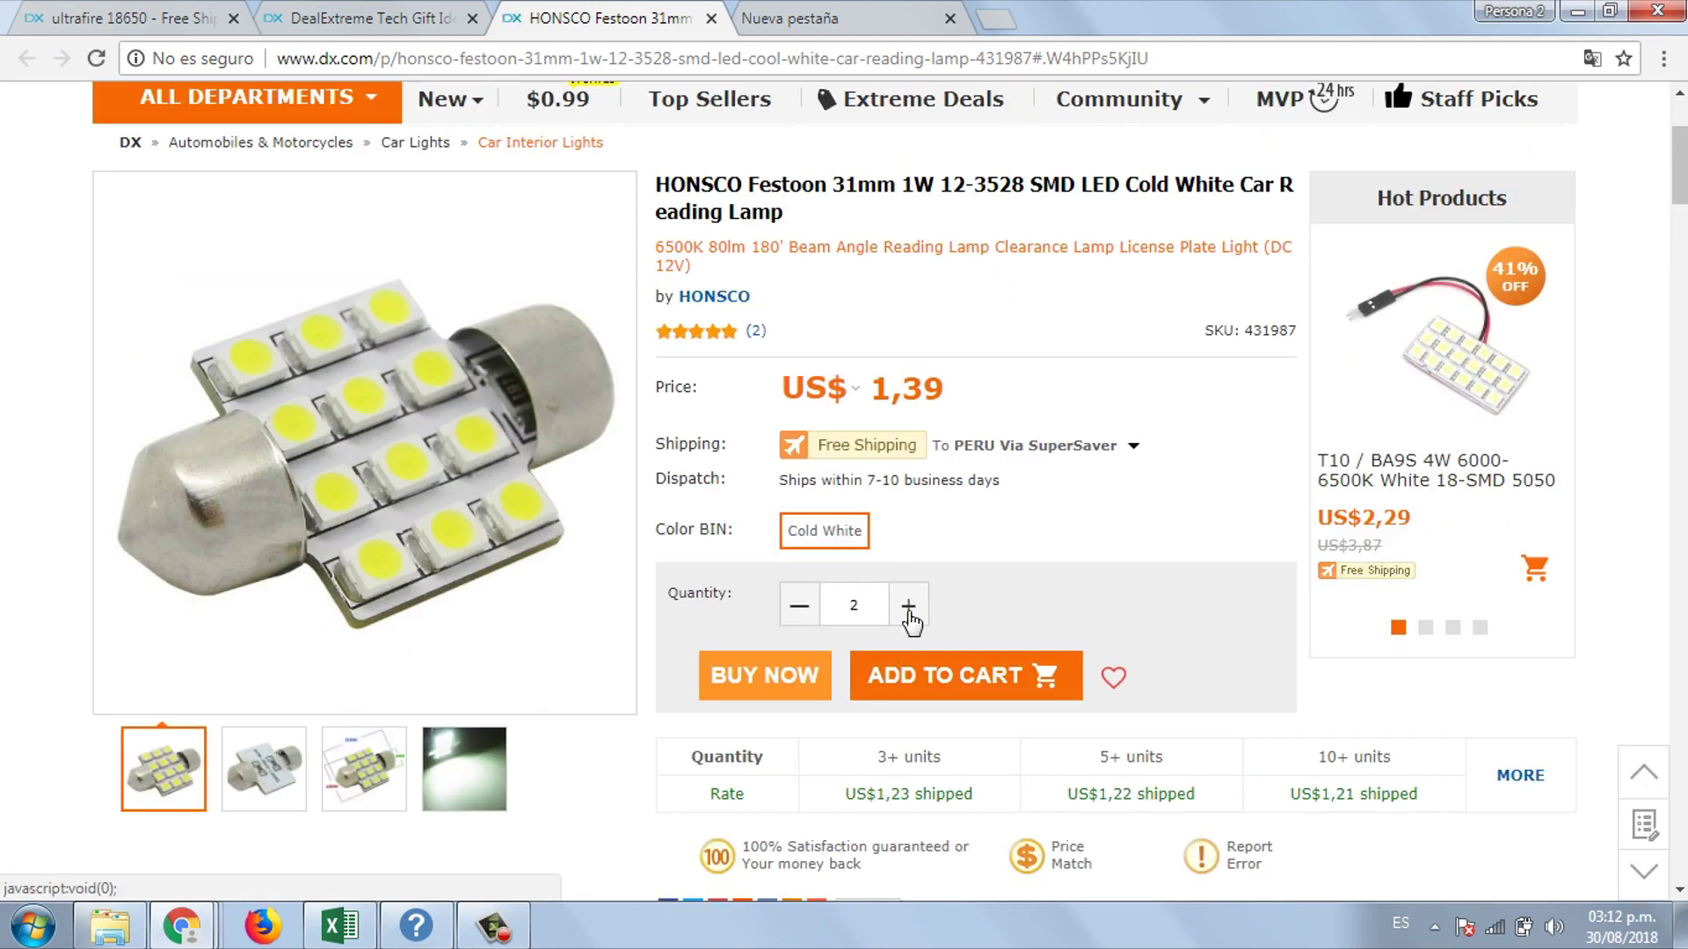
- Buy the lamps now and dismiss the Windows performance notification on the checkout page
click(791, 679)
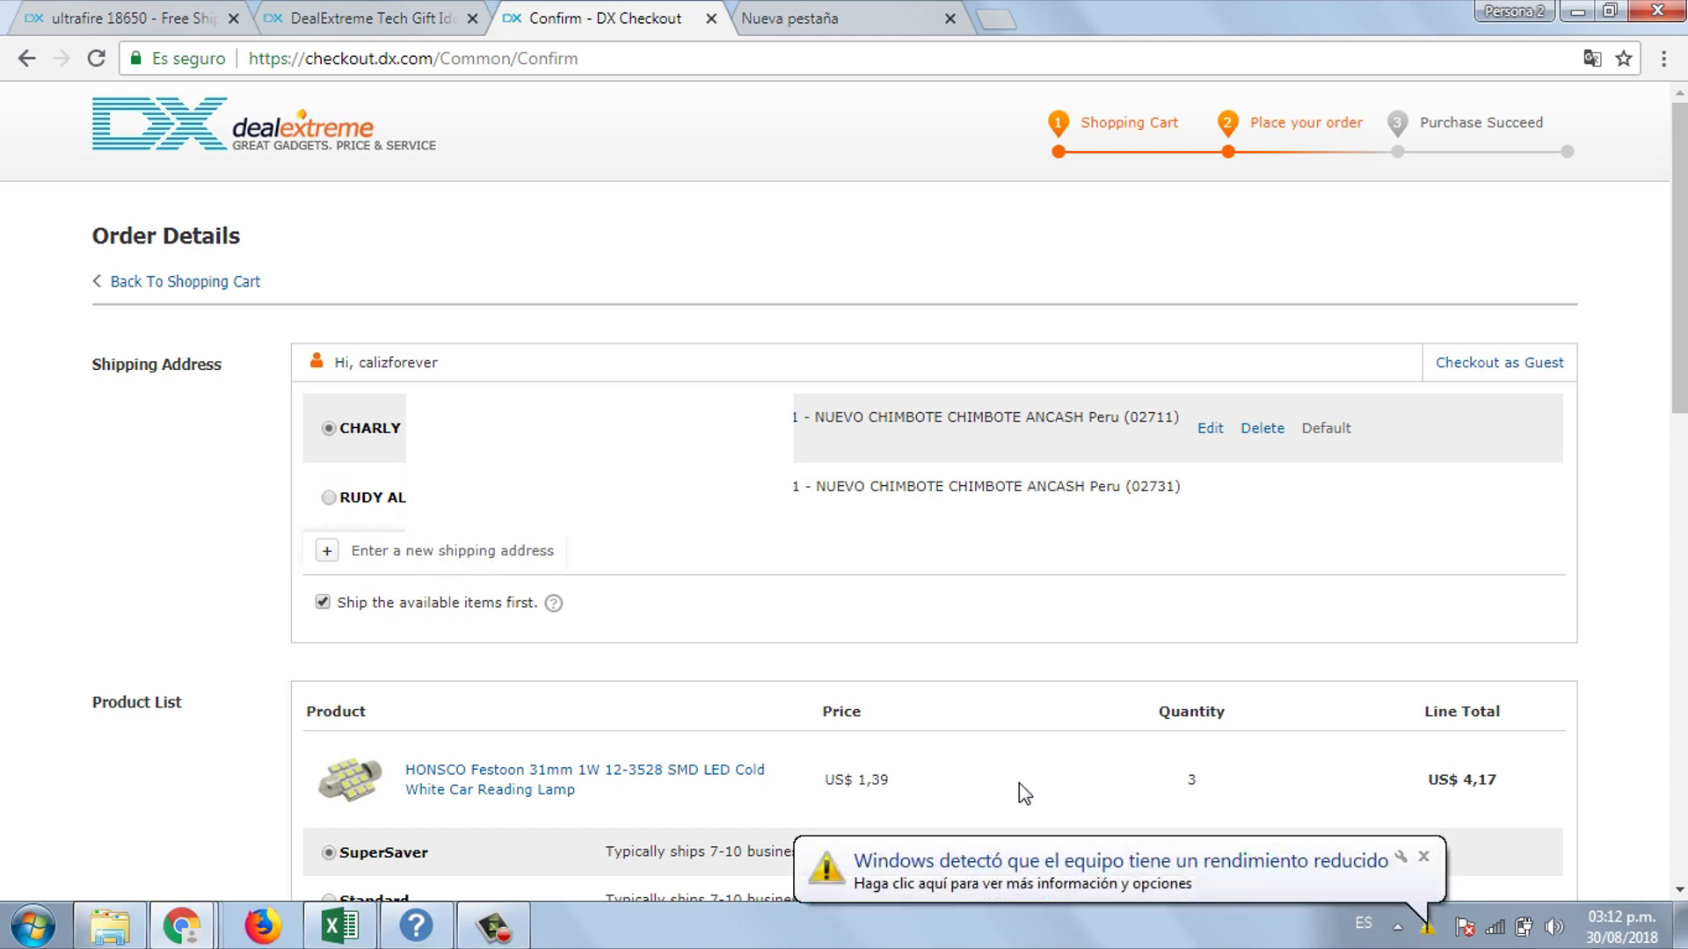
click(1421, 857)
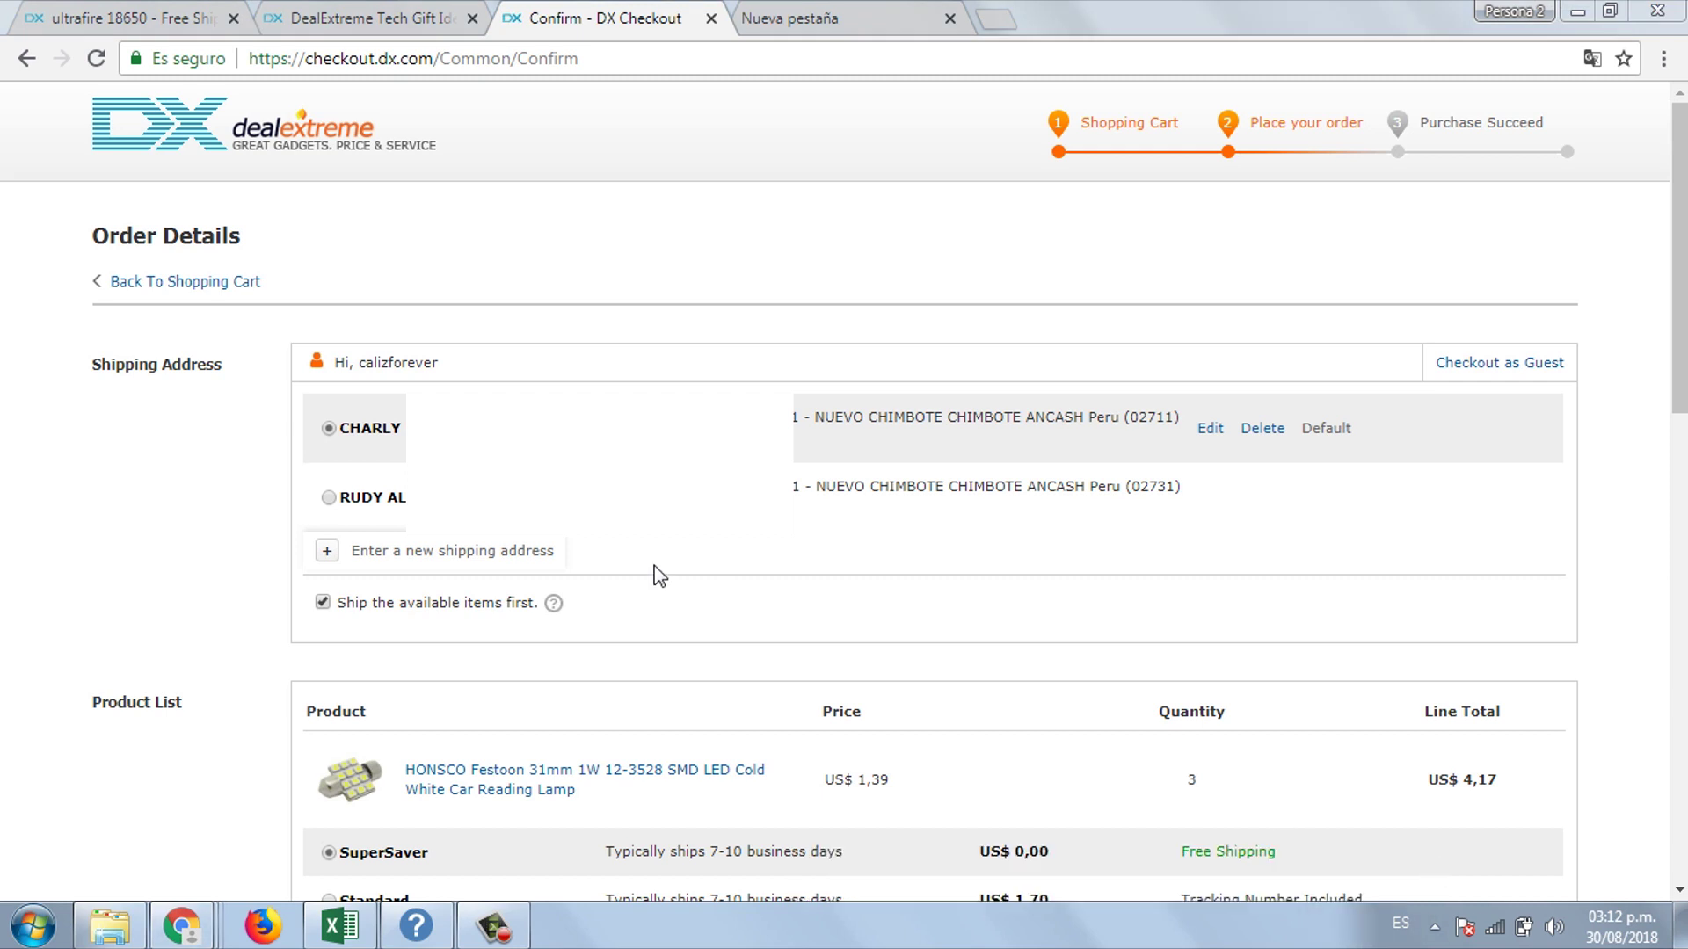
- Start a new shipping address and enter the contact's first and last name
click(435, 552)
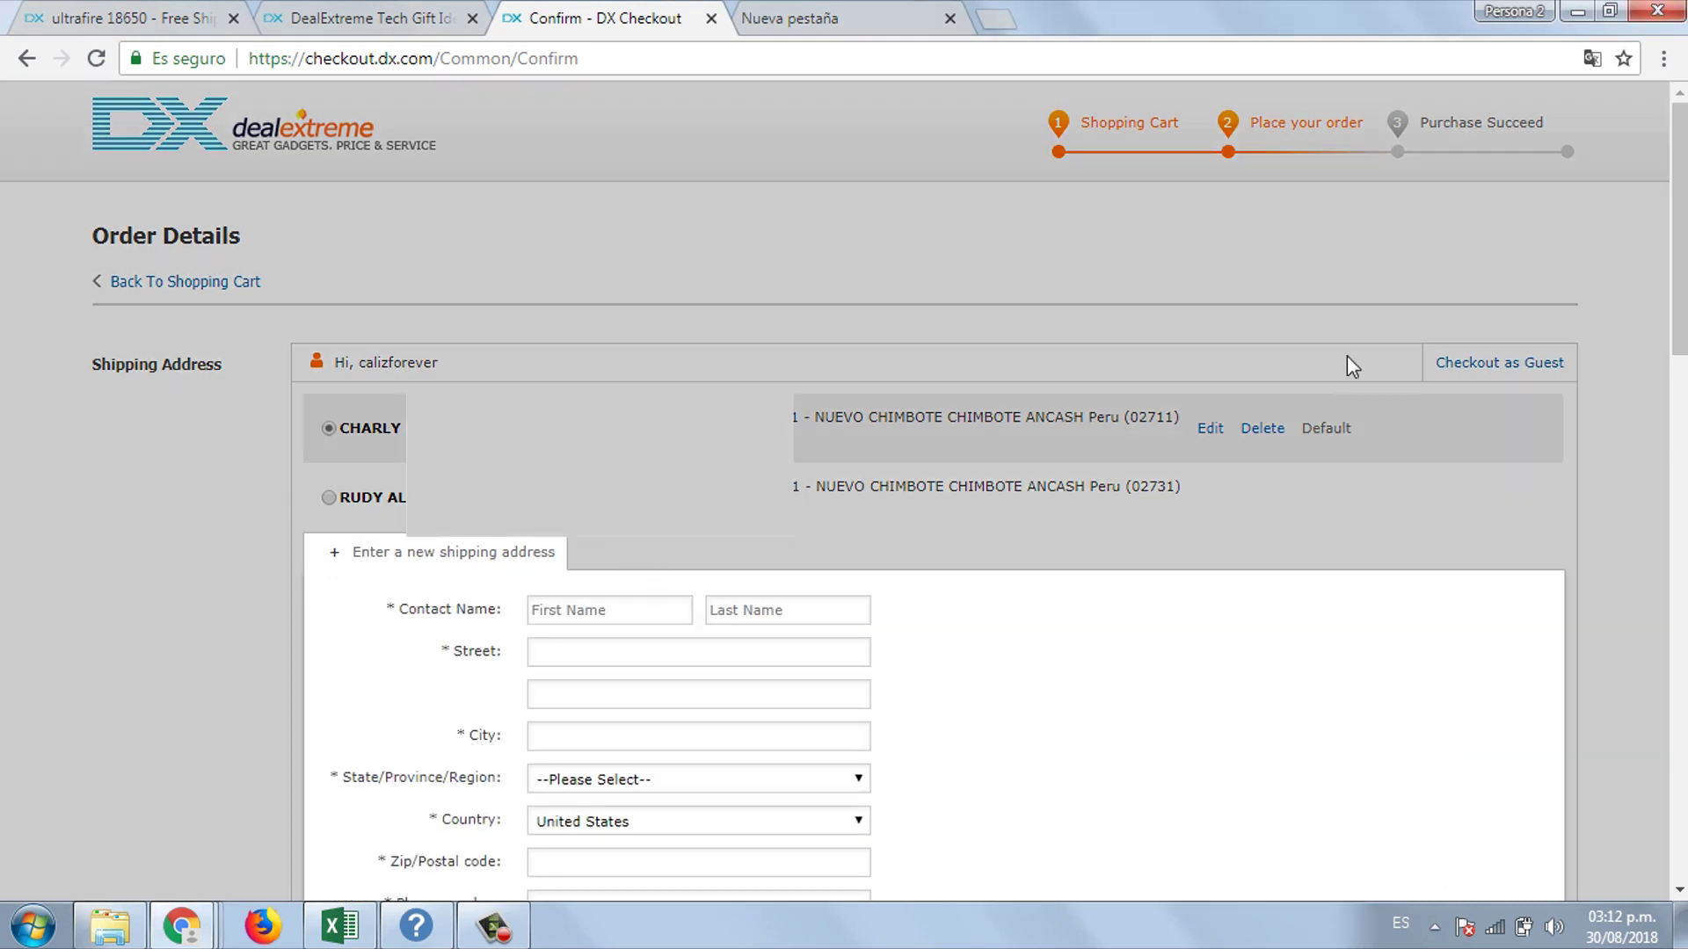
drag(1680, 228, 1679, 311)
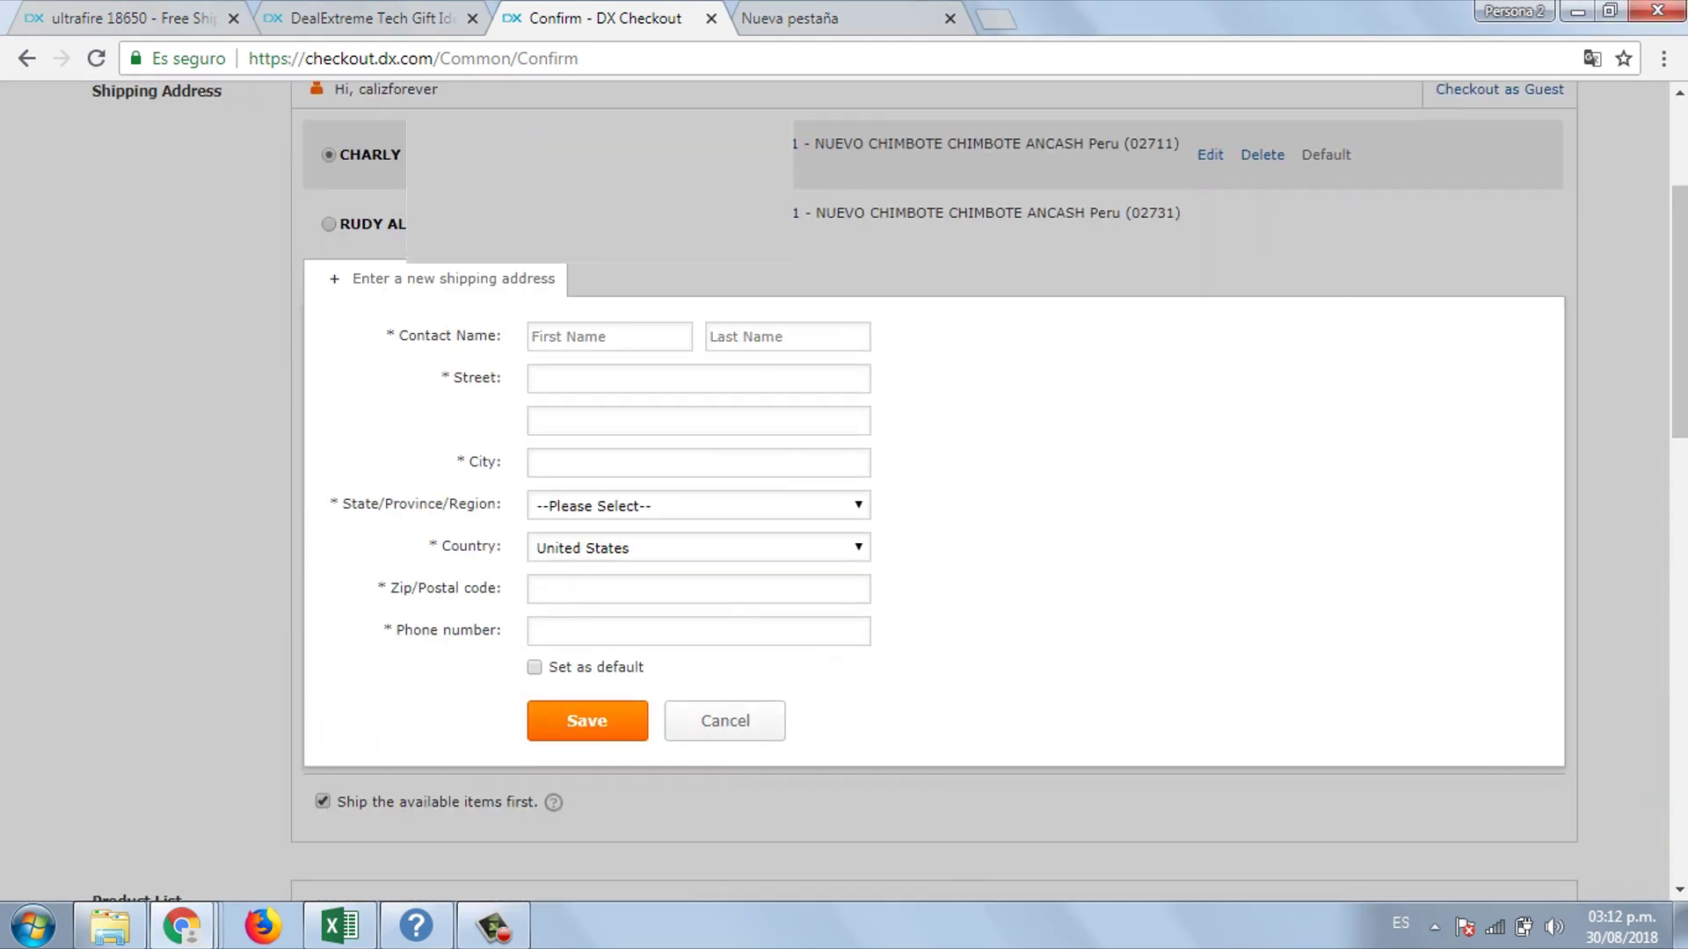
click(642, 332)
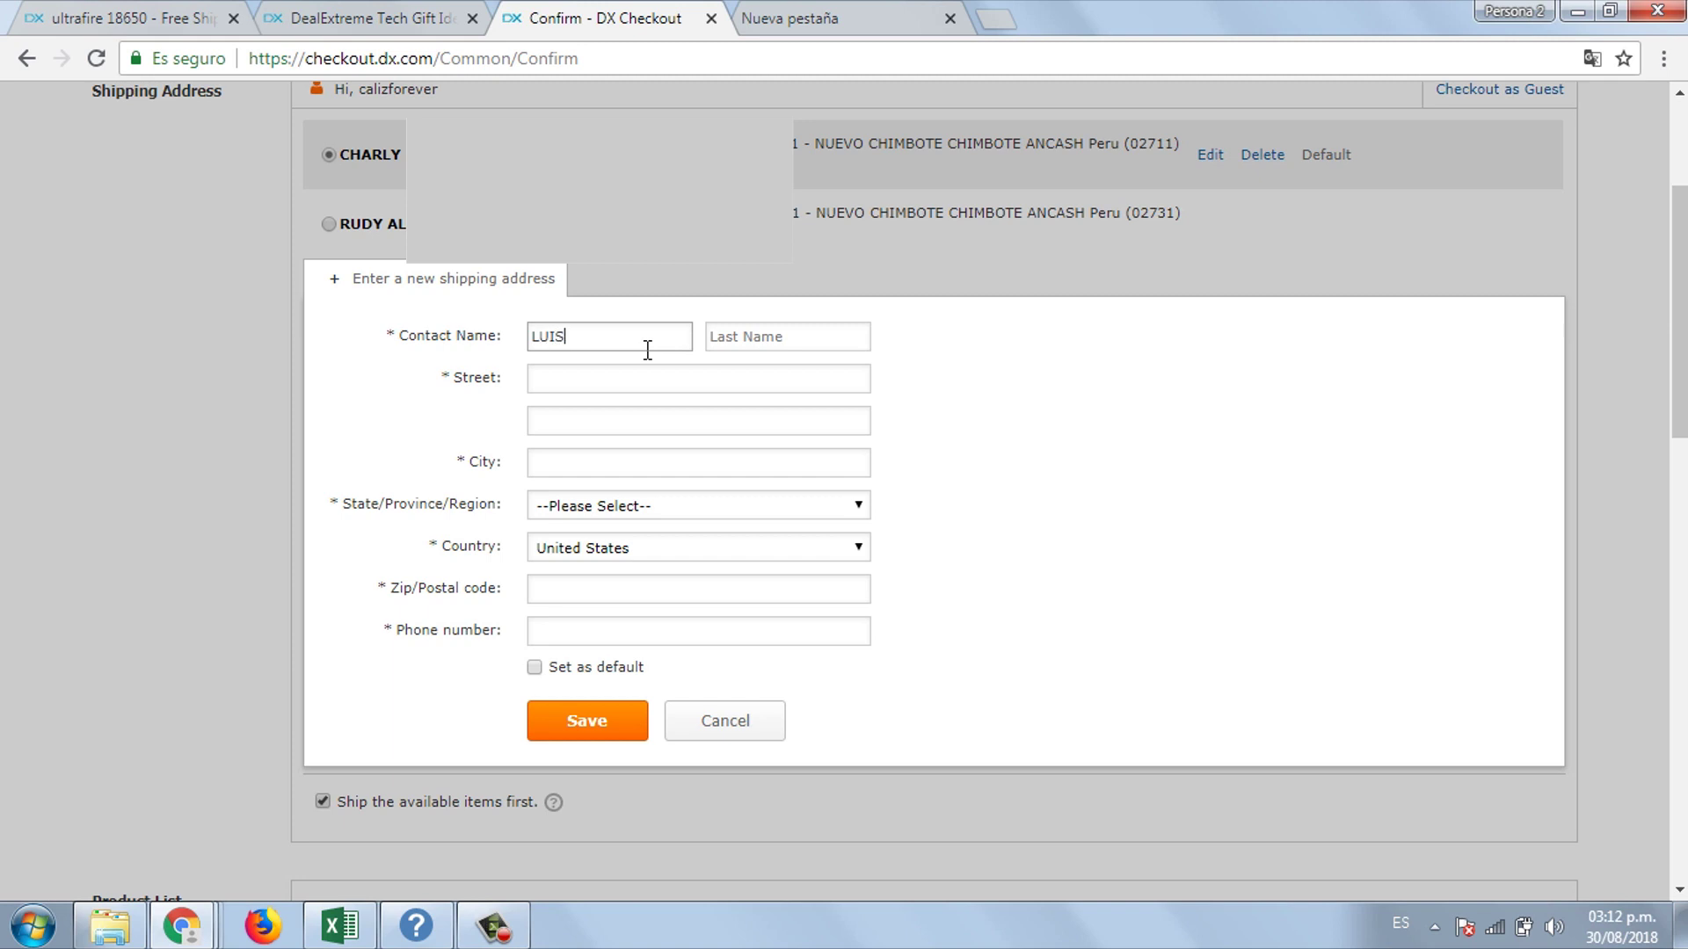
key(Tab)
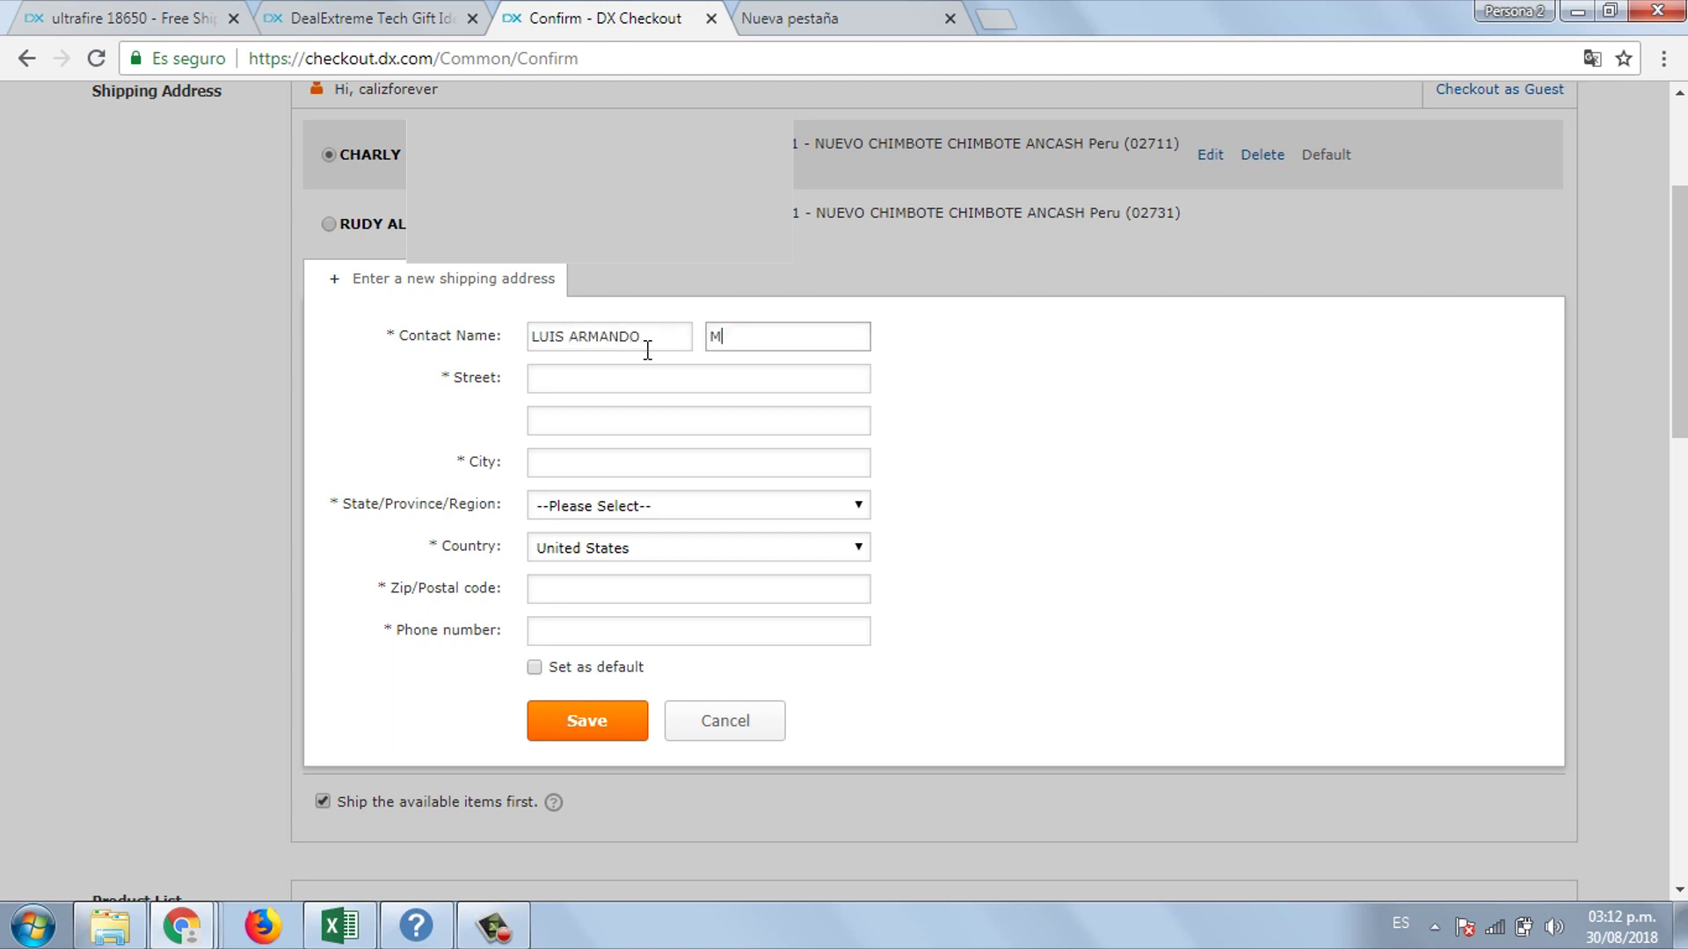
- Enter the street address, correcting a typo, and fill in the city
key(Tab)
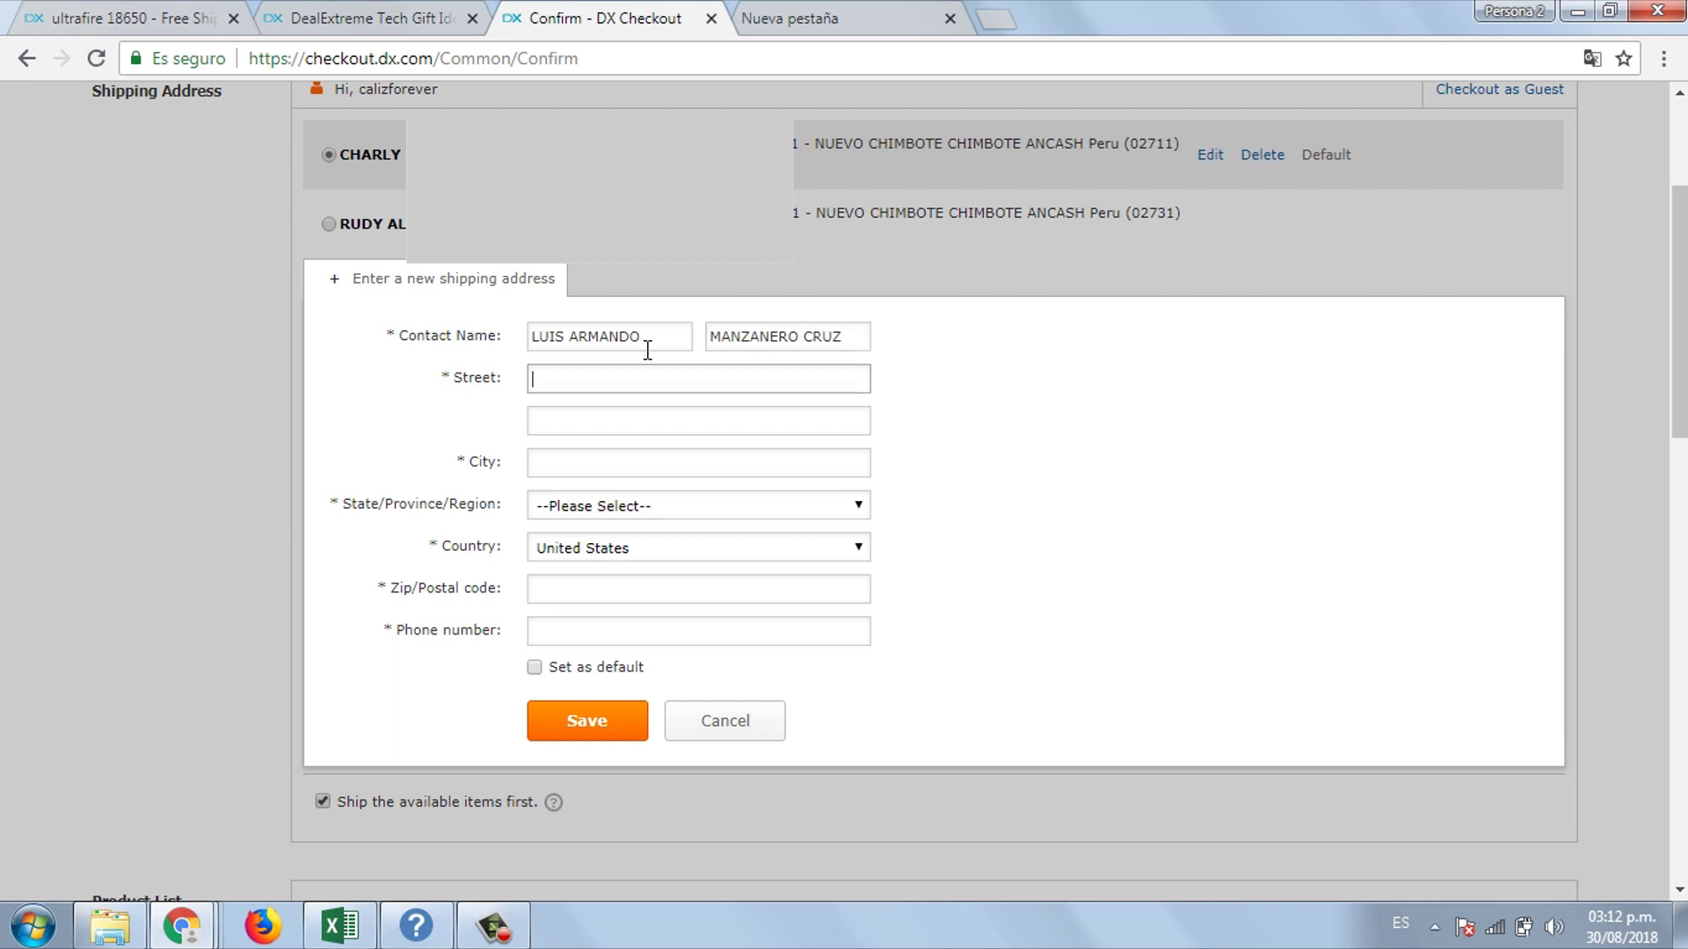
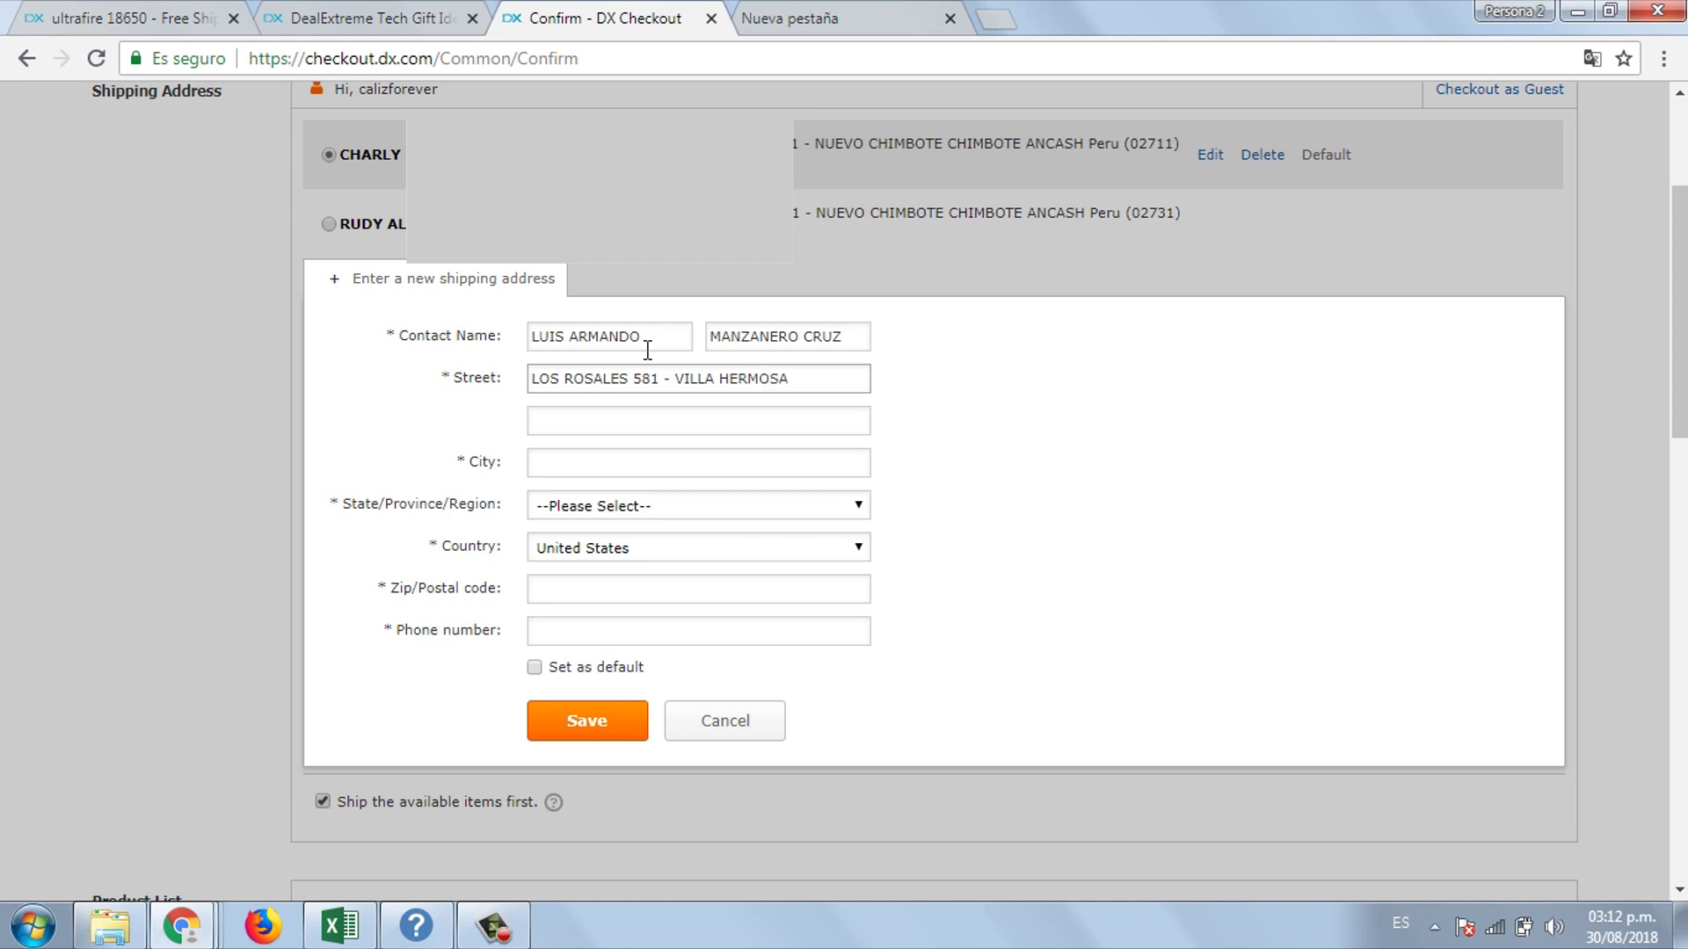
click(634, 466)
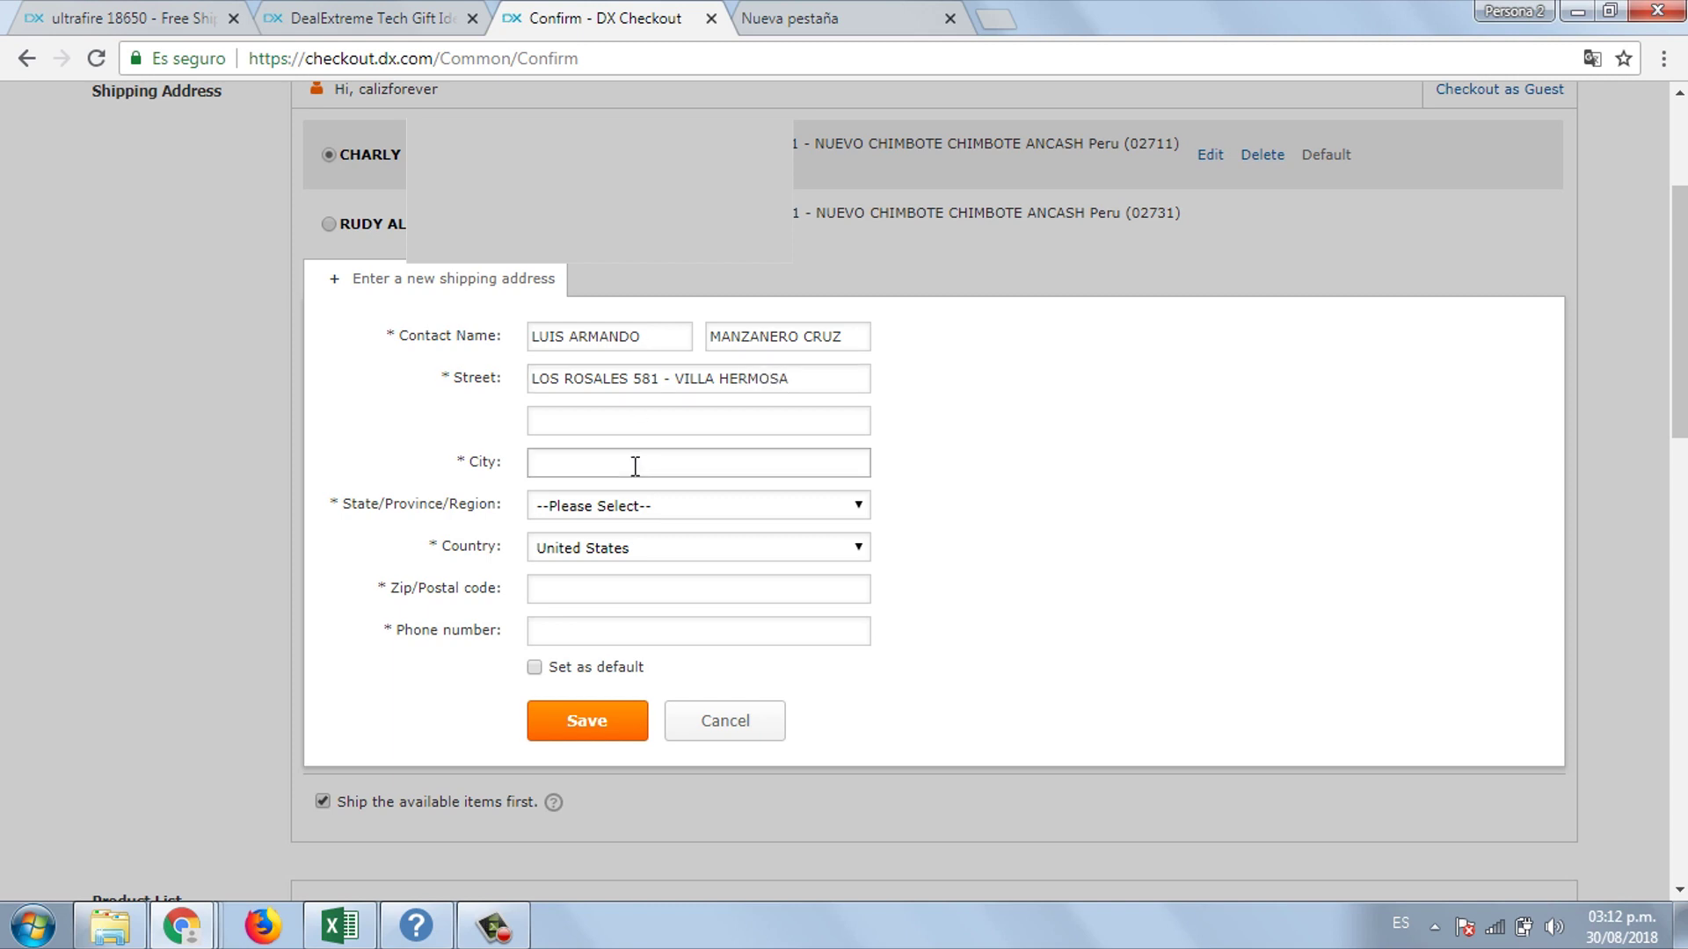
text(LIMA)
- Set the shipping address country to Peru
click(640, 508)
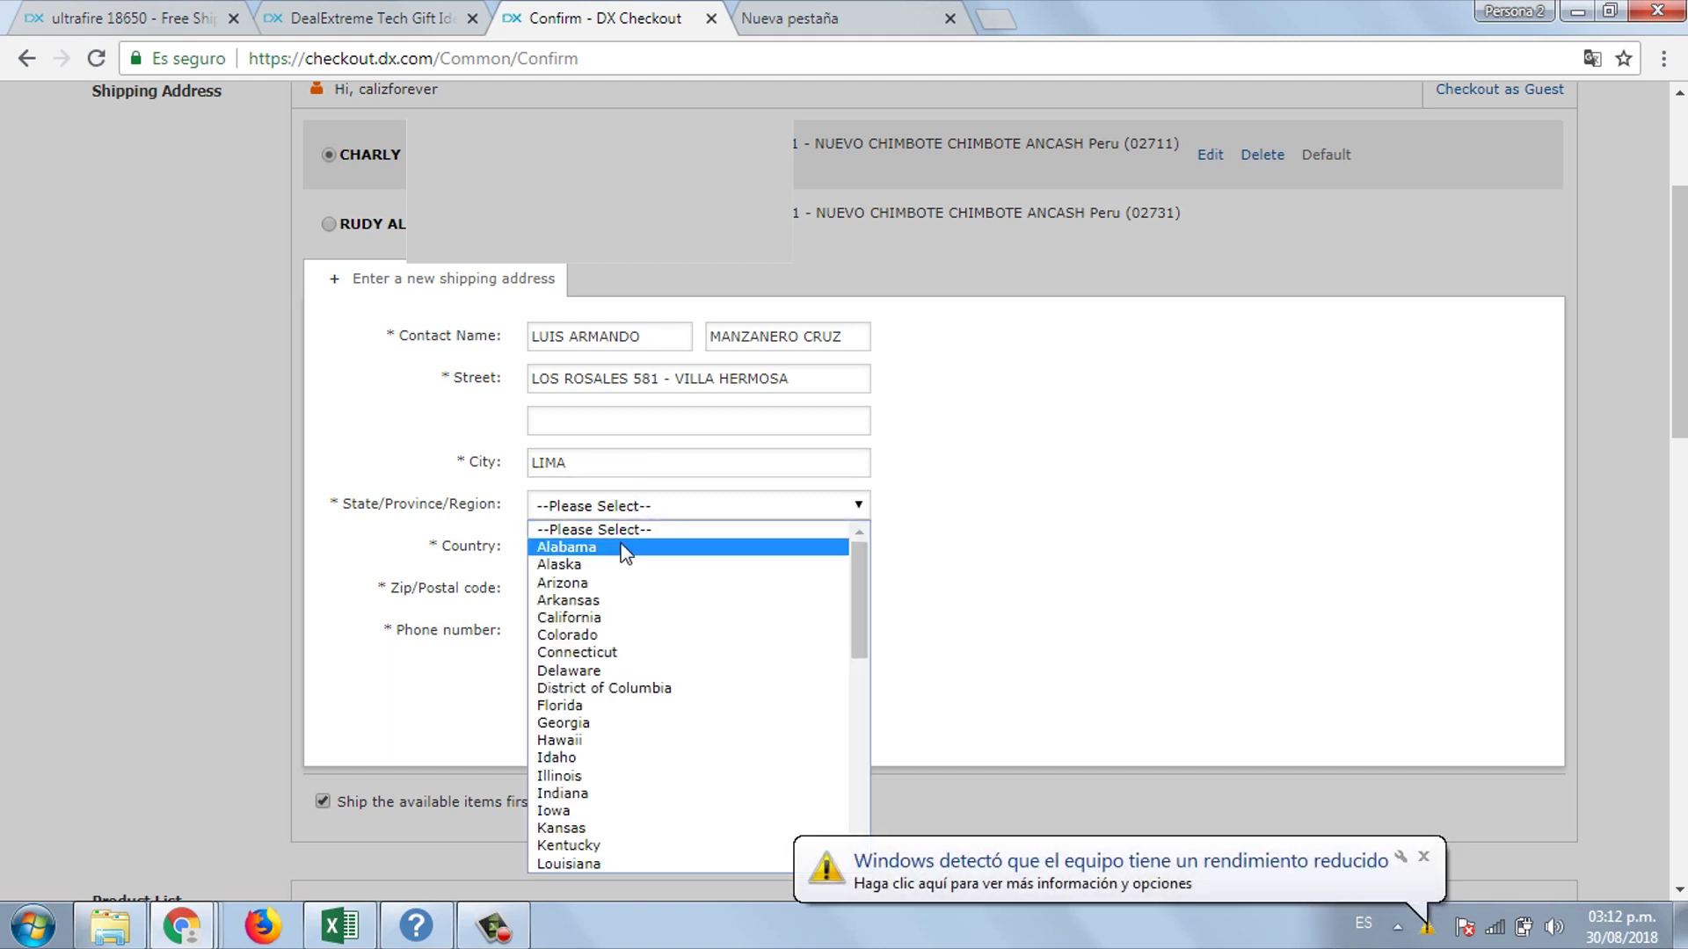
click(633, 528)
click(650, 547)
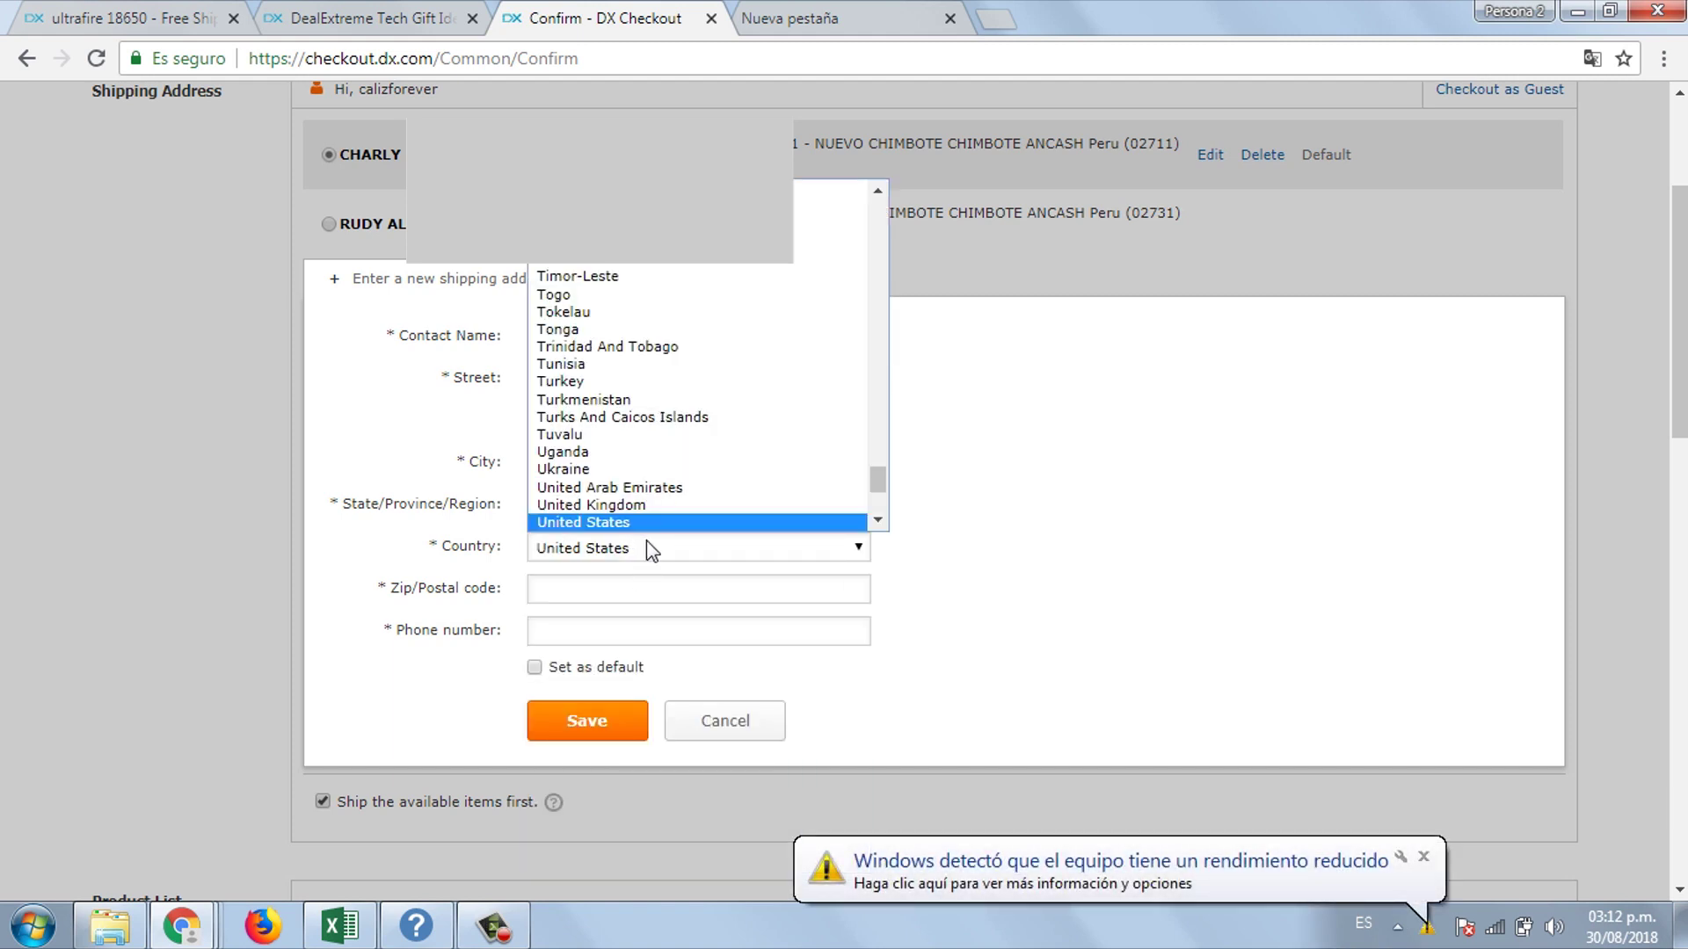
drag(873, 488, 873, 420)
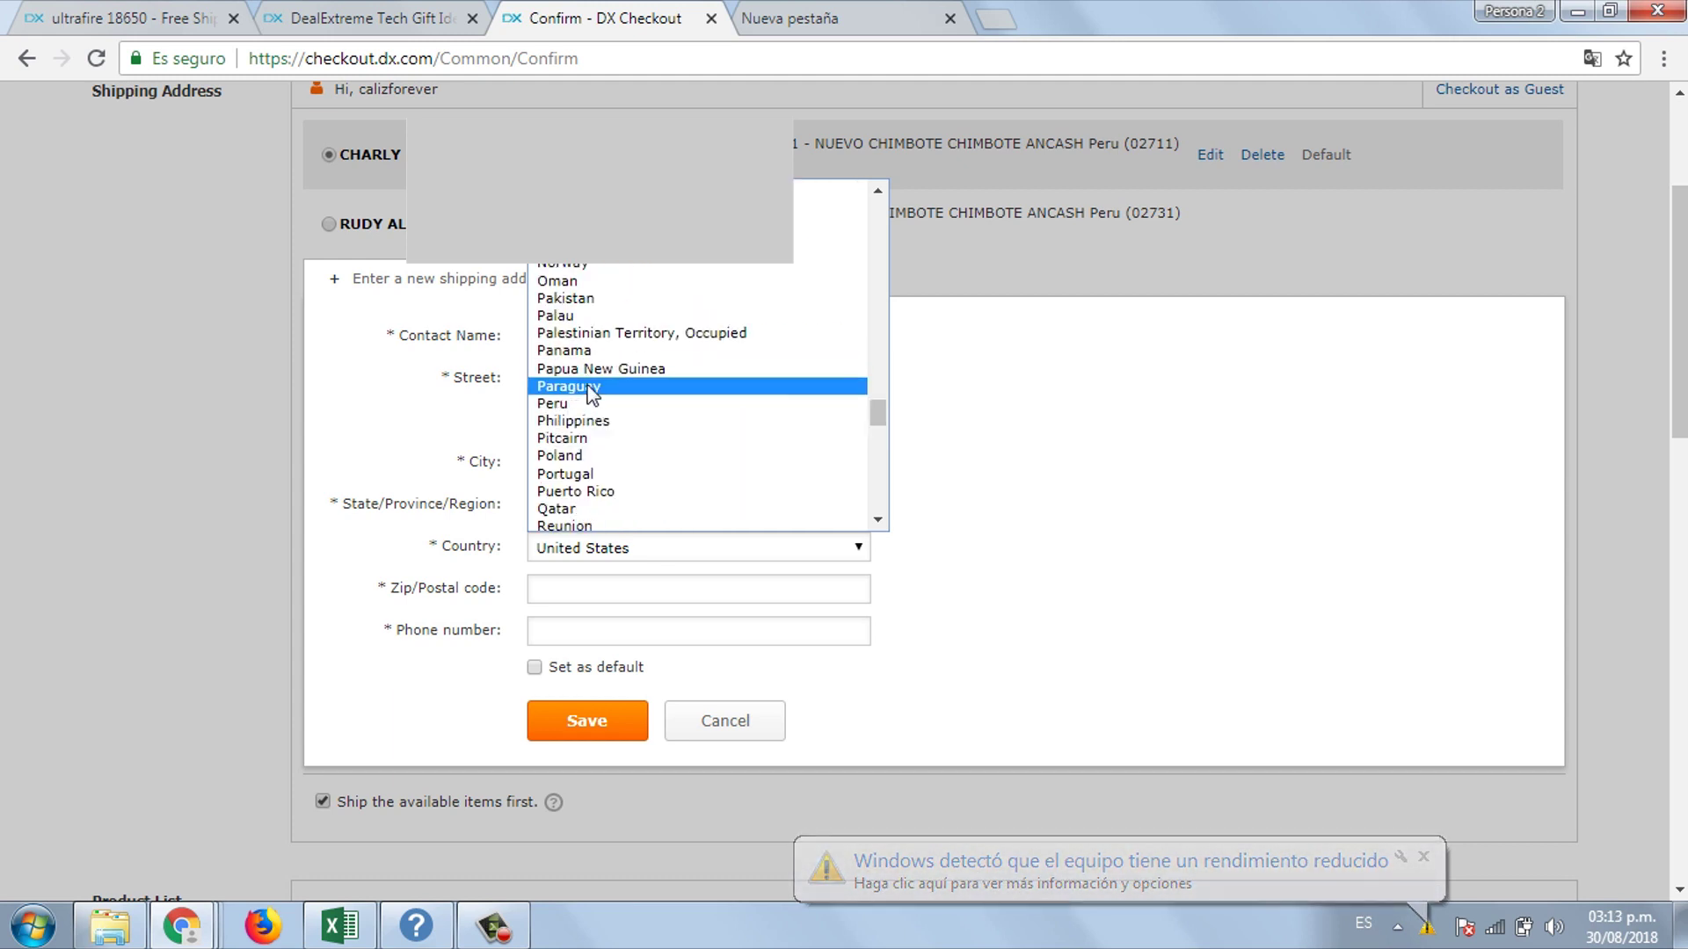
click(558, 407)
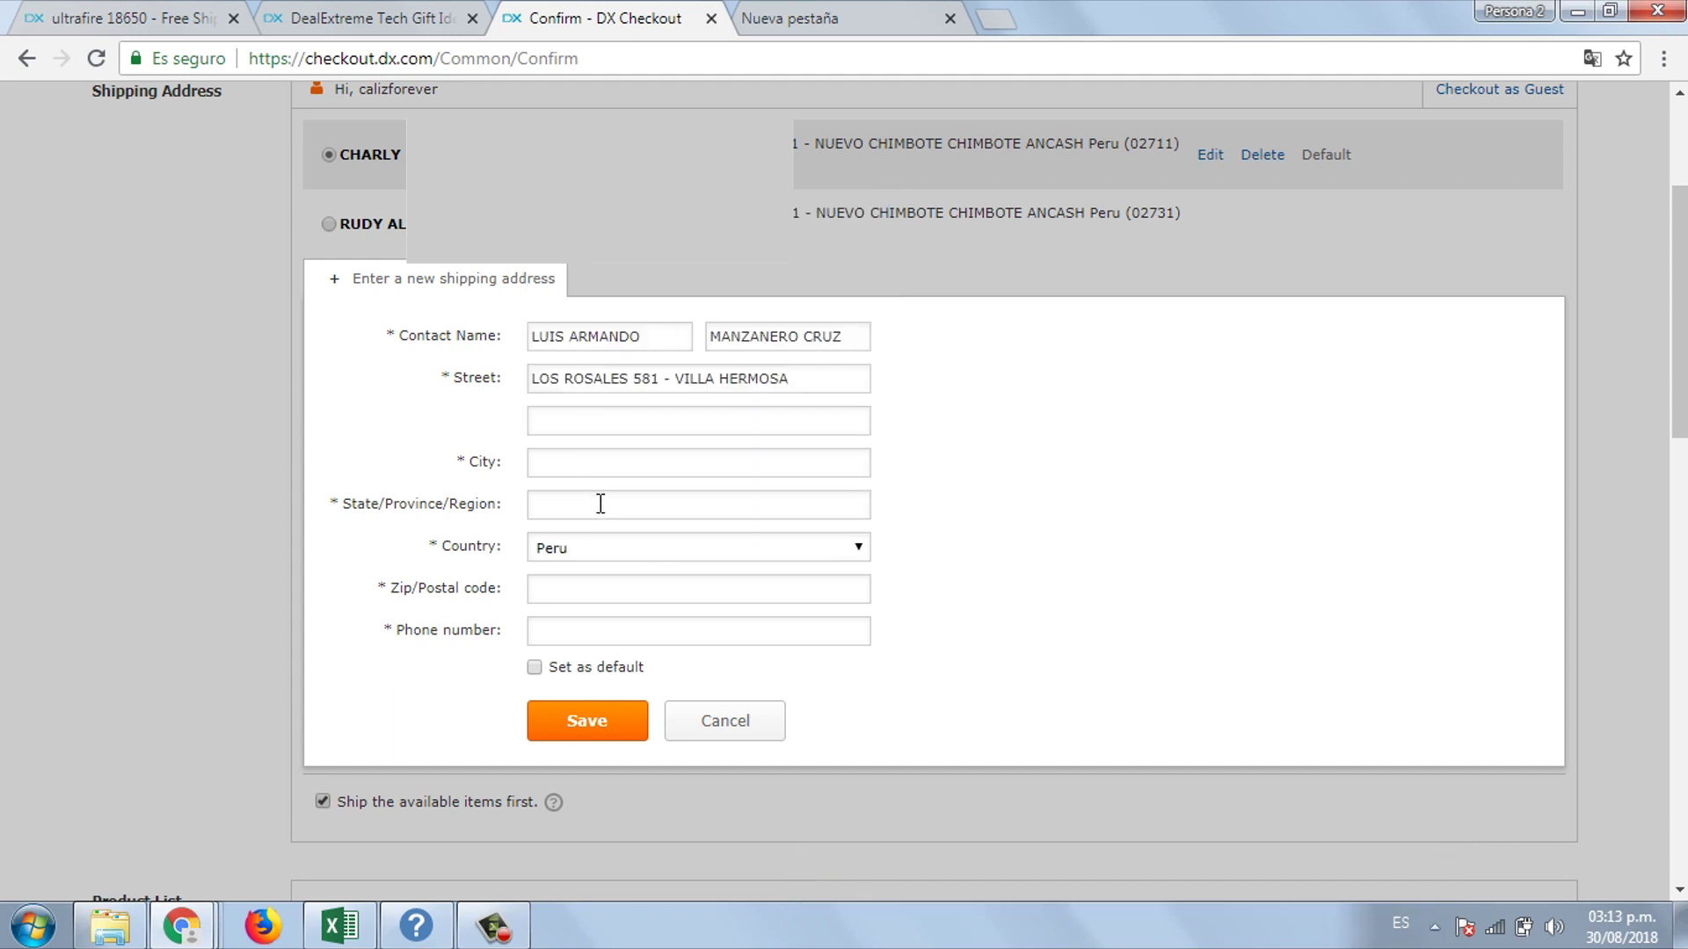
- Re-enter the city and set the state to LIMA
click(603, 506)
click(592, 460)
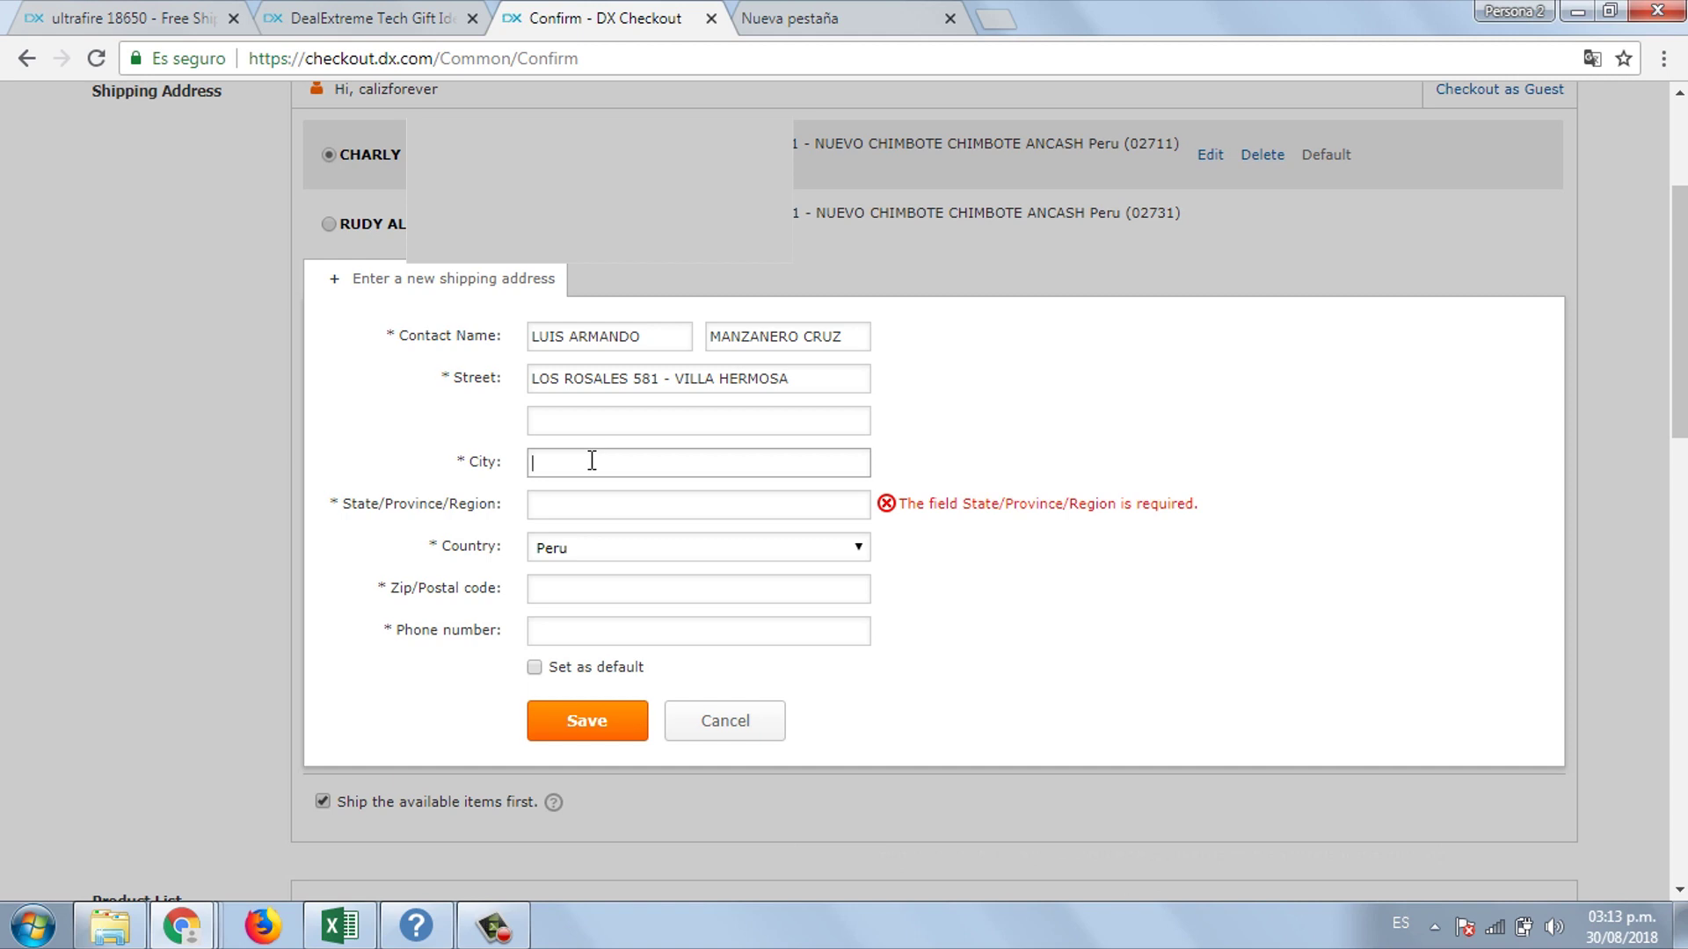
text(LI)
key(Tab)
text(LIMA)
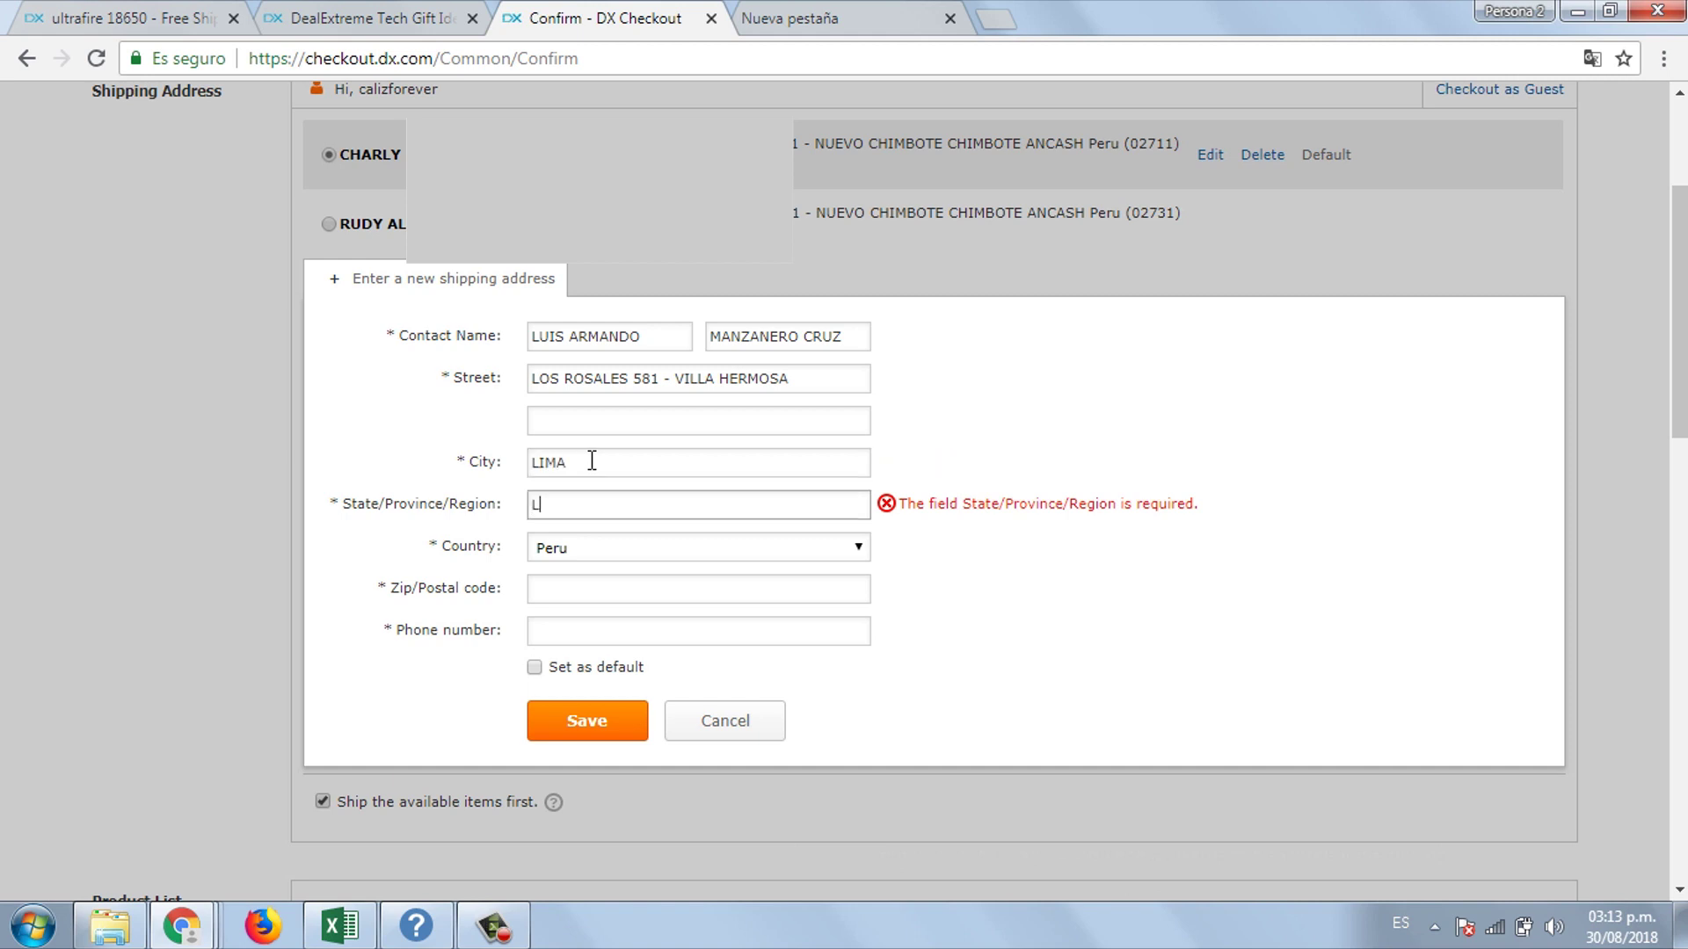
key(Tab)
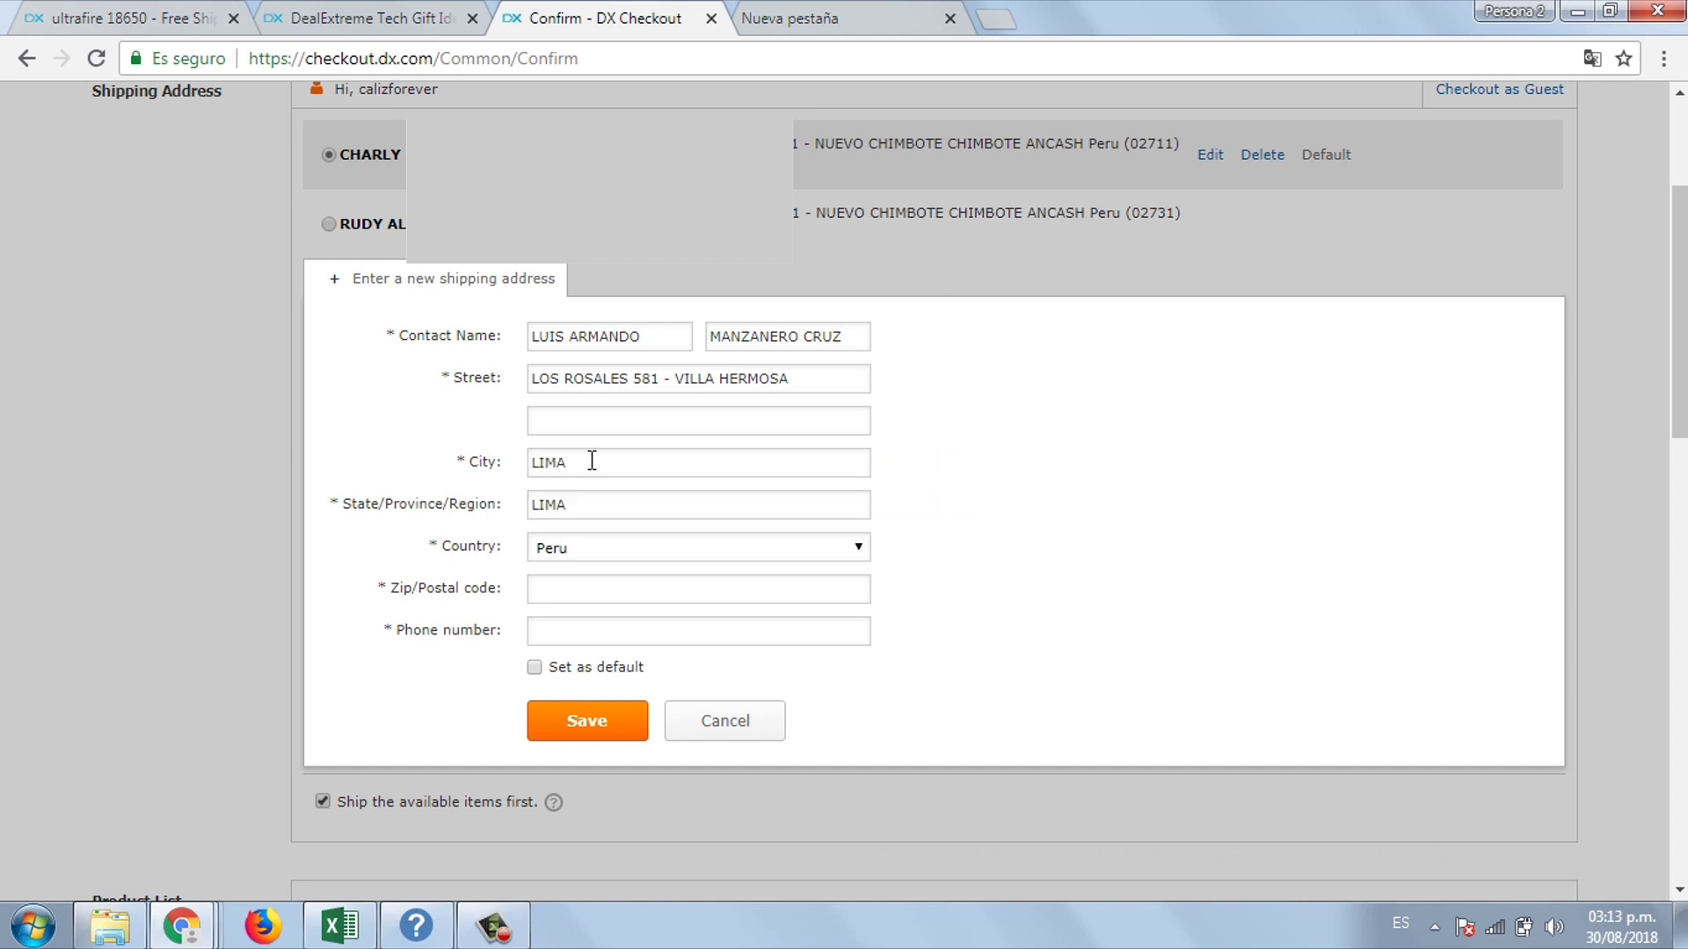
- Fill in the postal code and phone number from suggestions and save the address
click(610, 583)
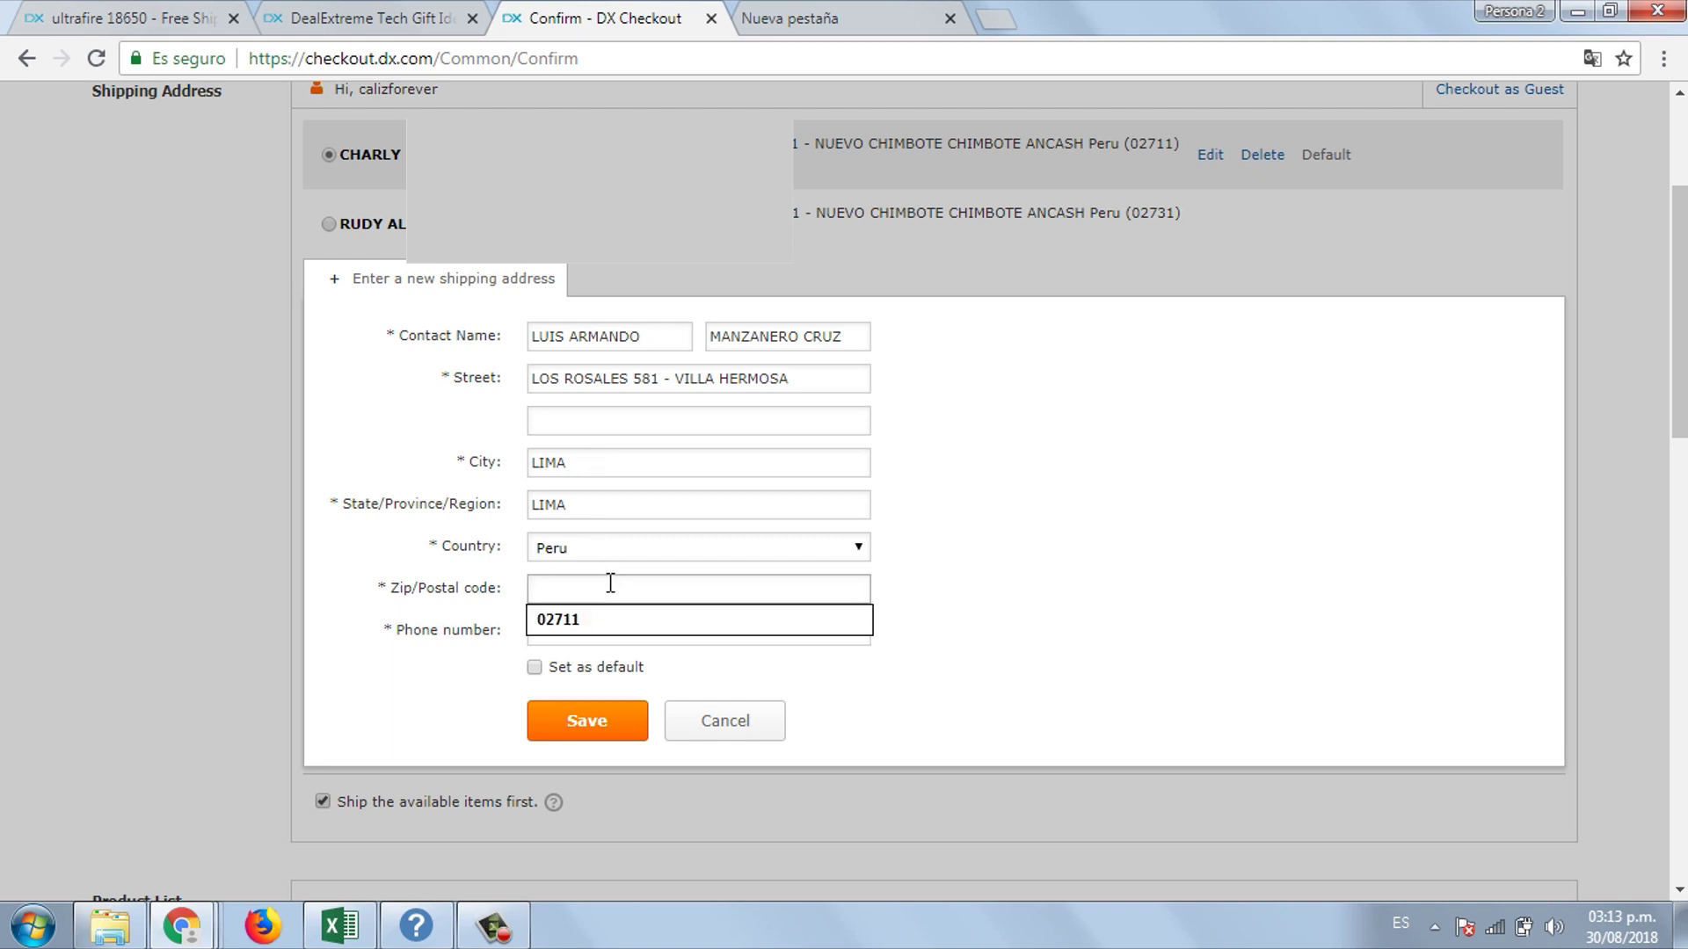
text(02711)
click(610, 617)
click(584, 630)
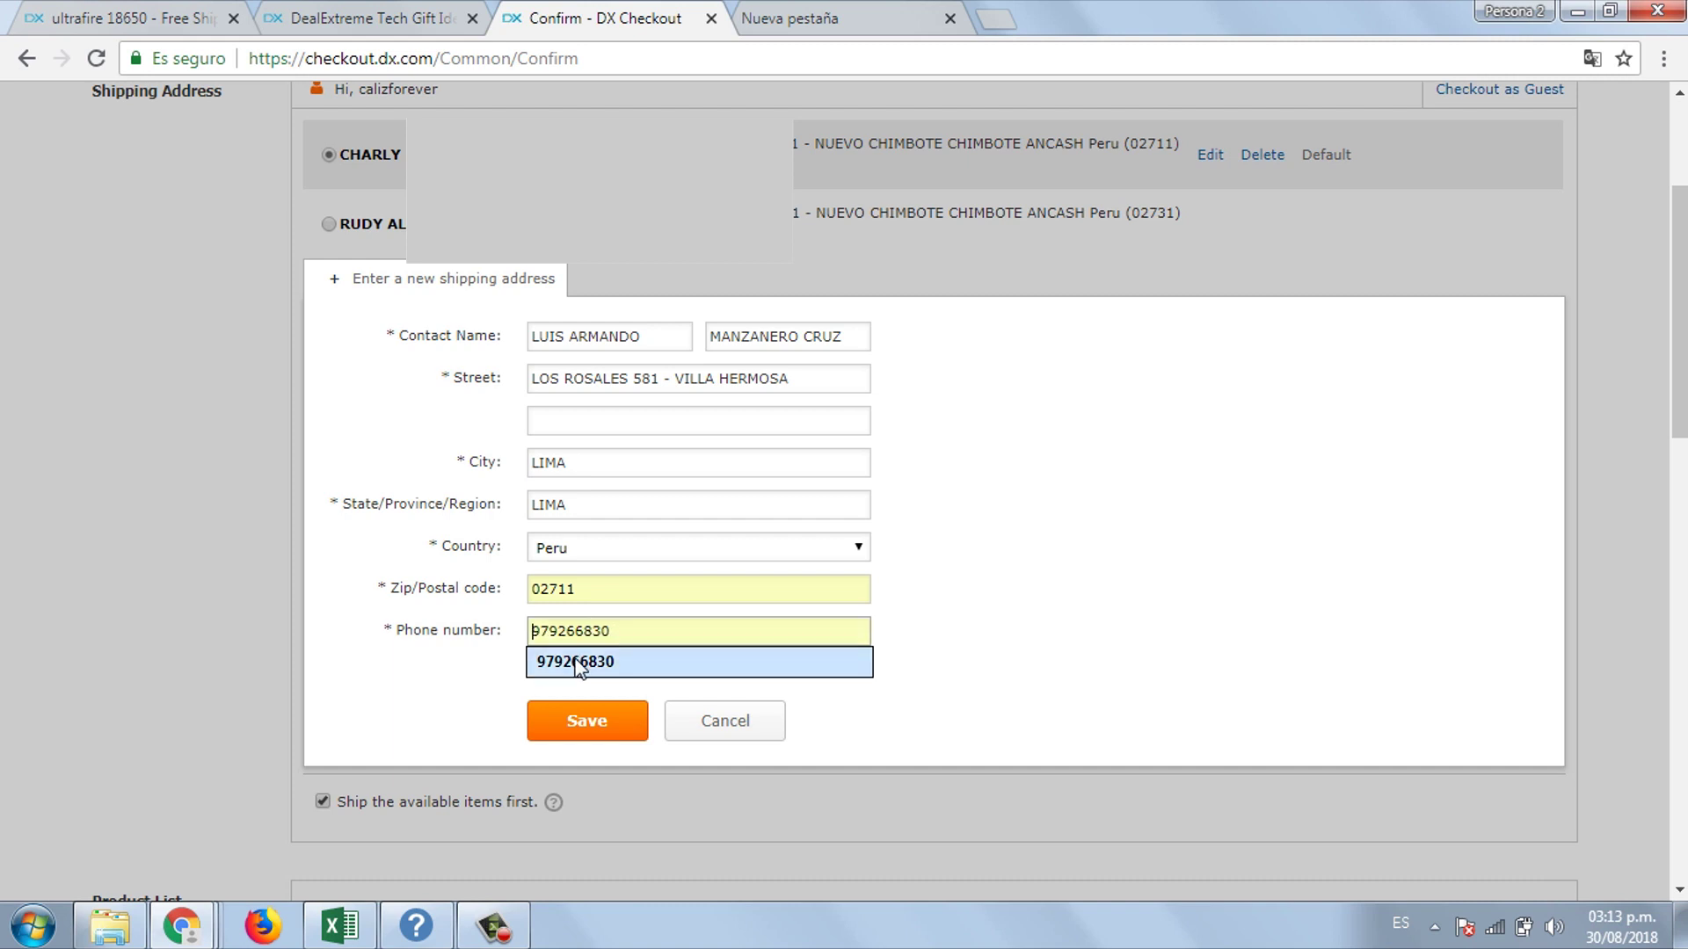
click(579, 665)
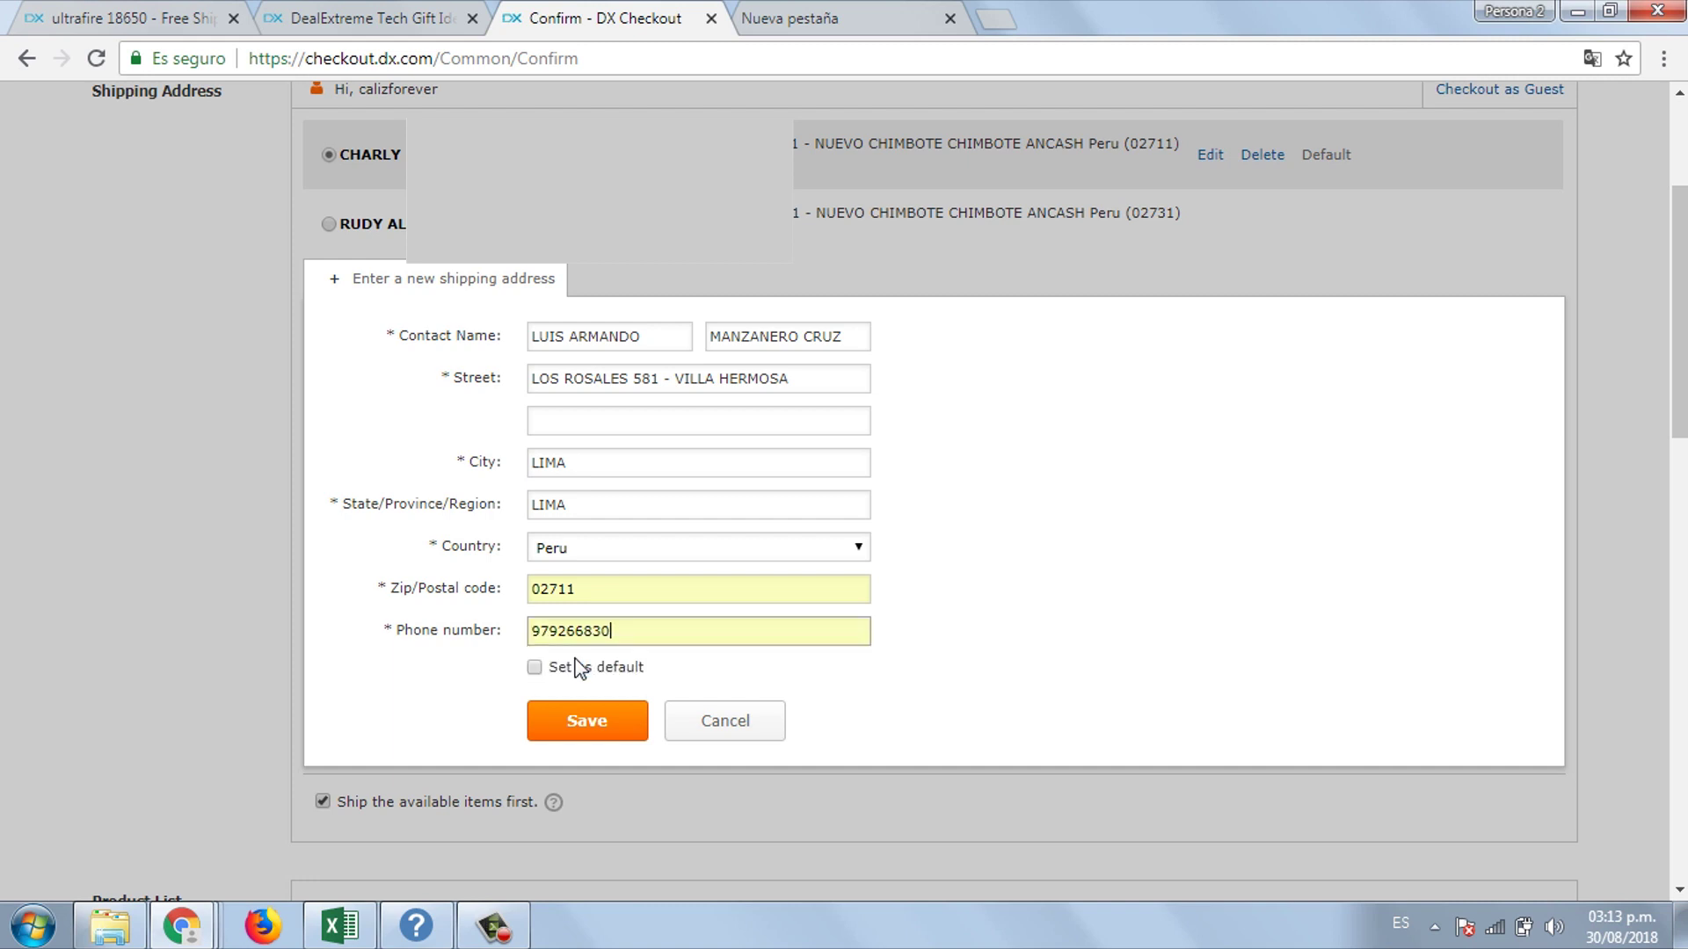
click(592, 723)
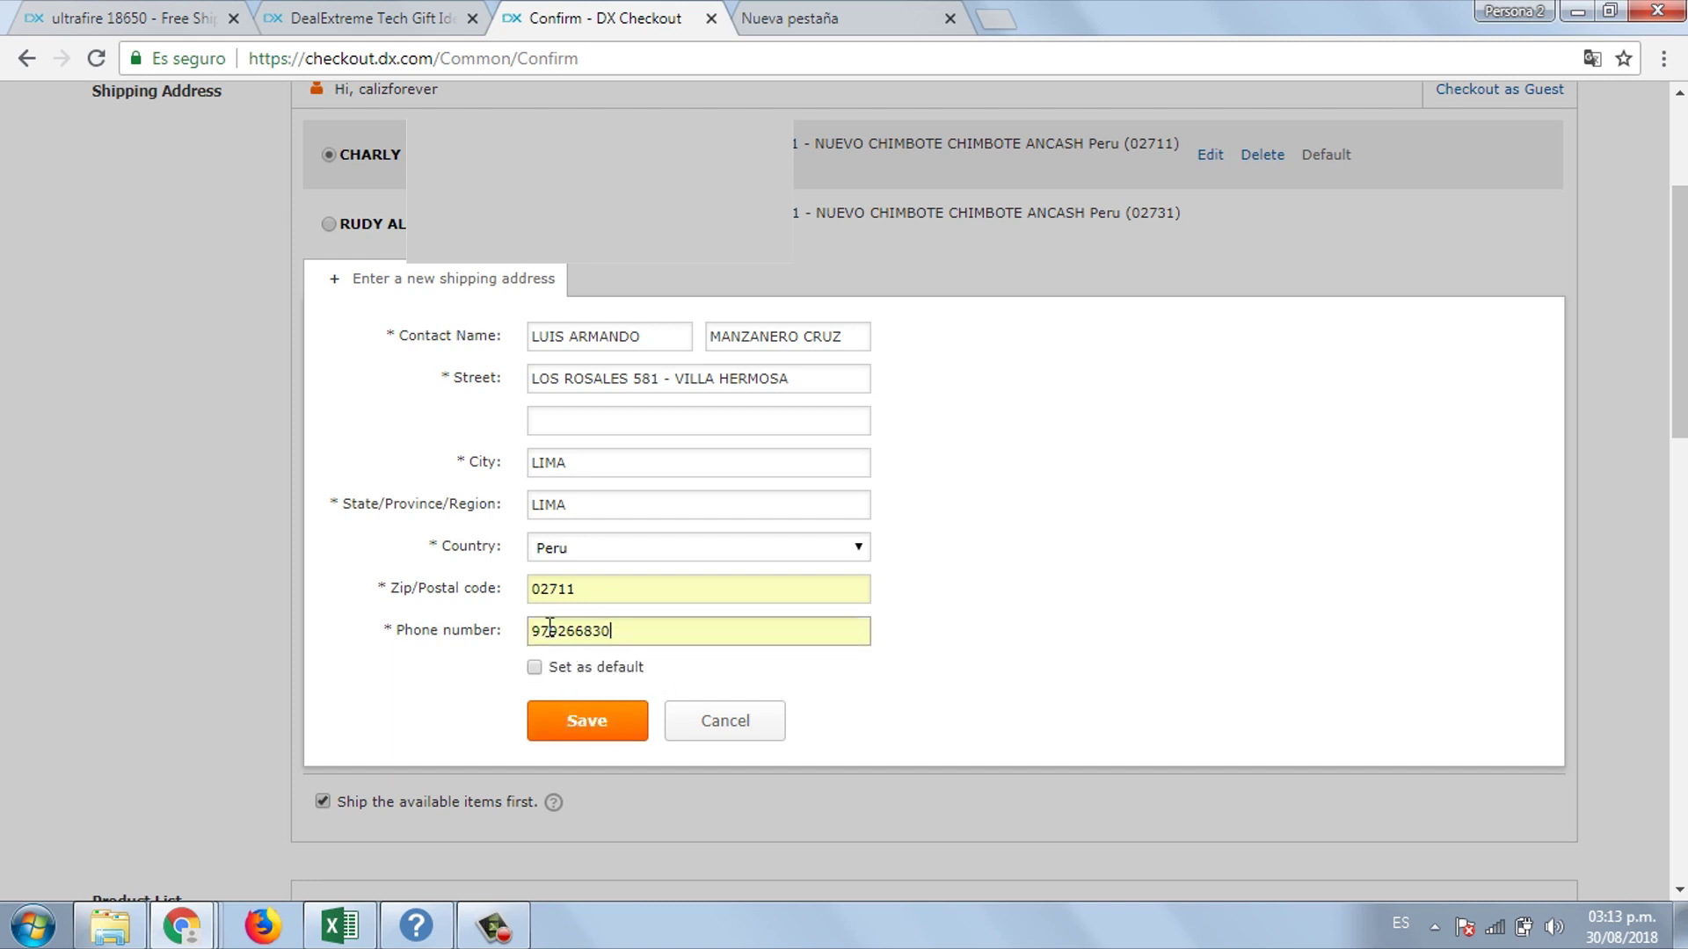
- Save the address, then ship to an earlier saved address instead, keeping items-first shipping on
click(599, 730)
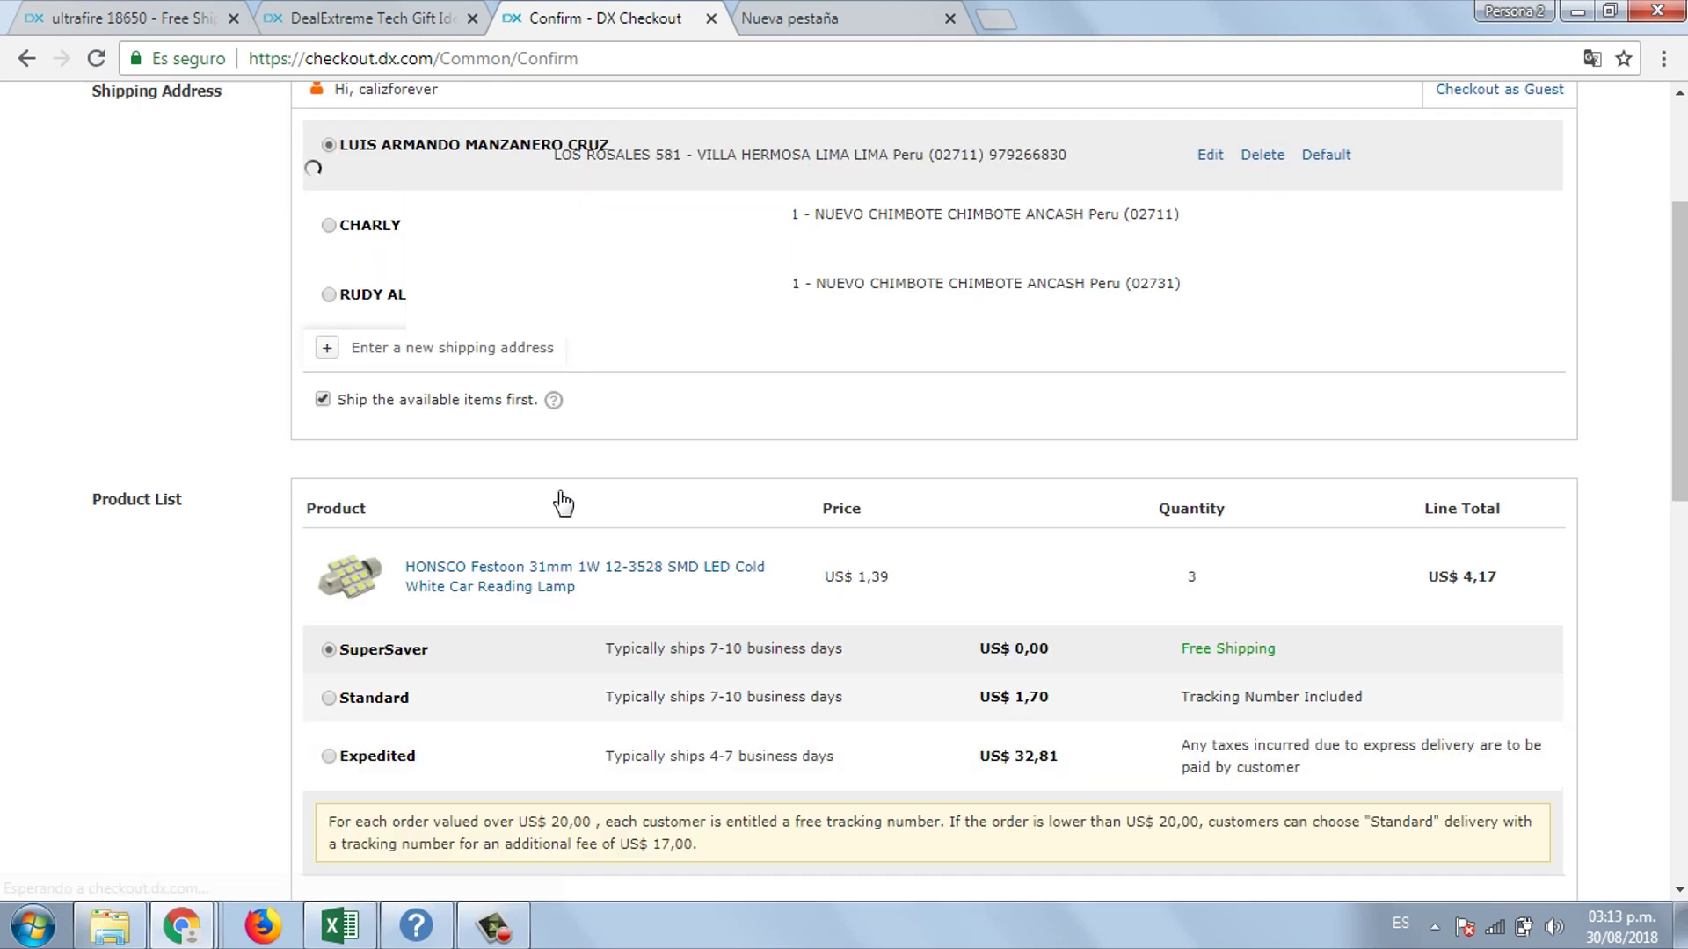
scroll(1627, 386, up, 1)
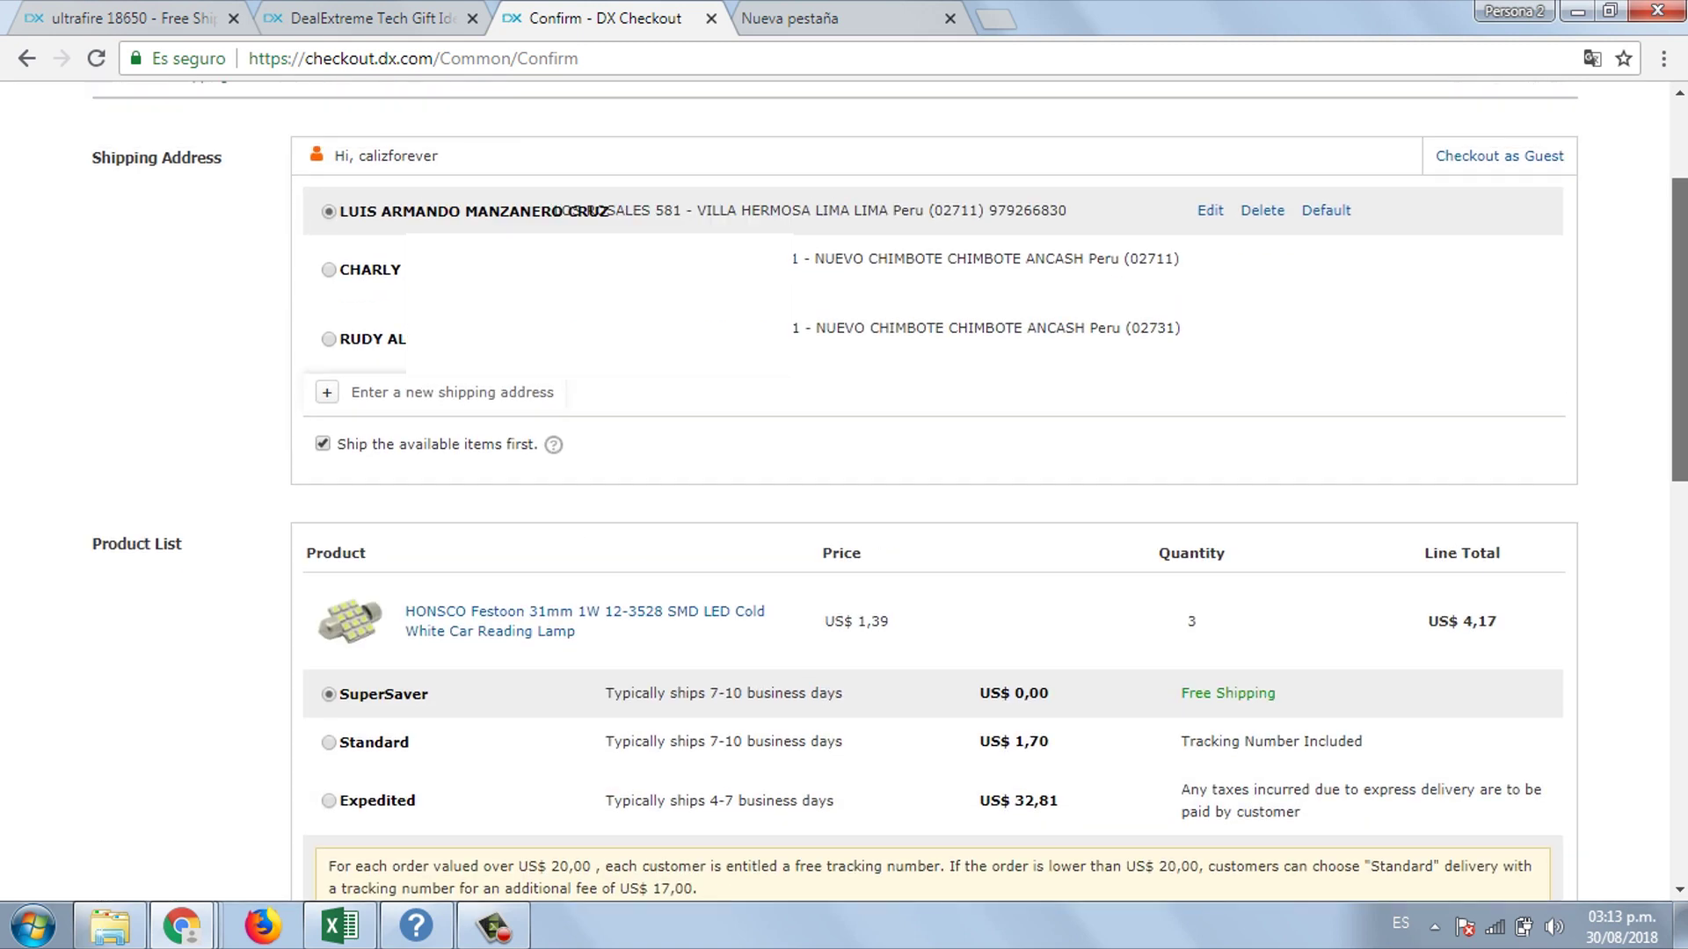
click(328, 269)
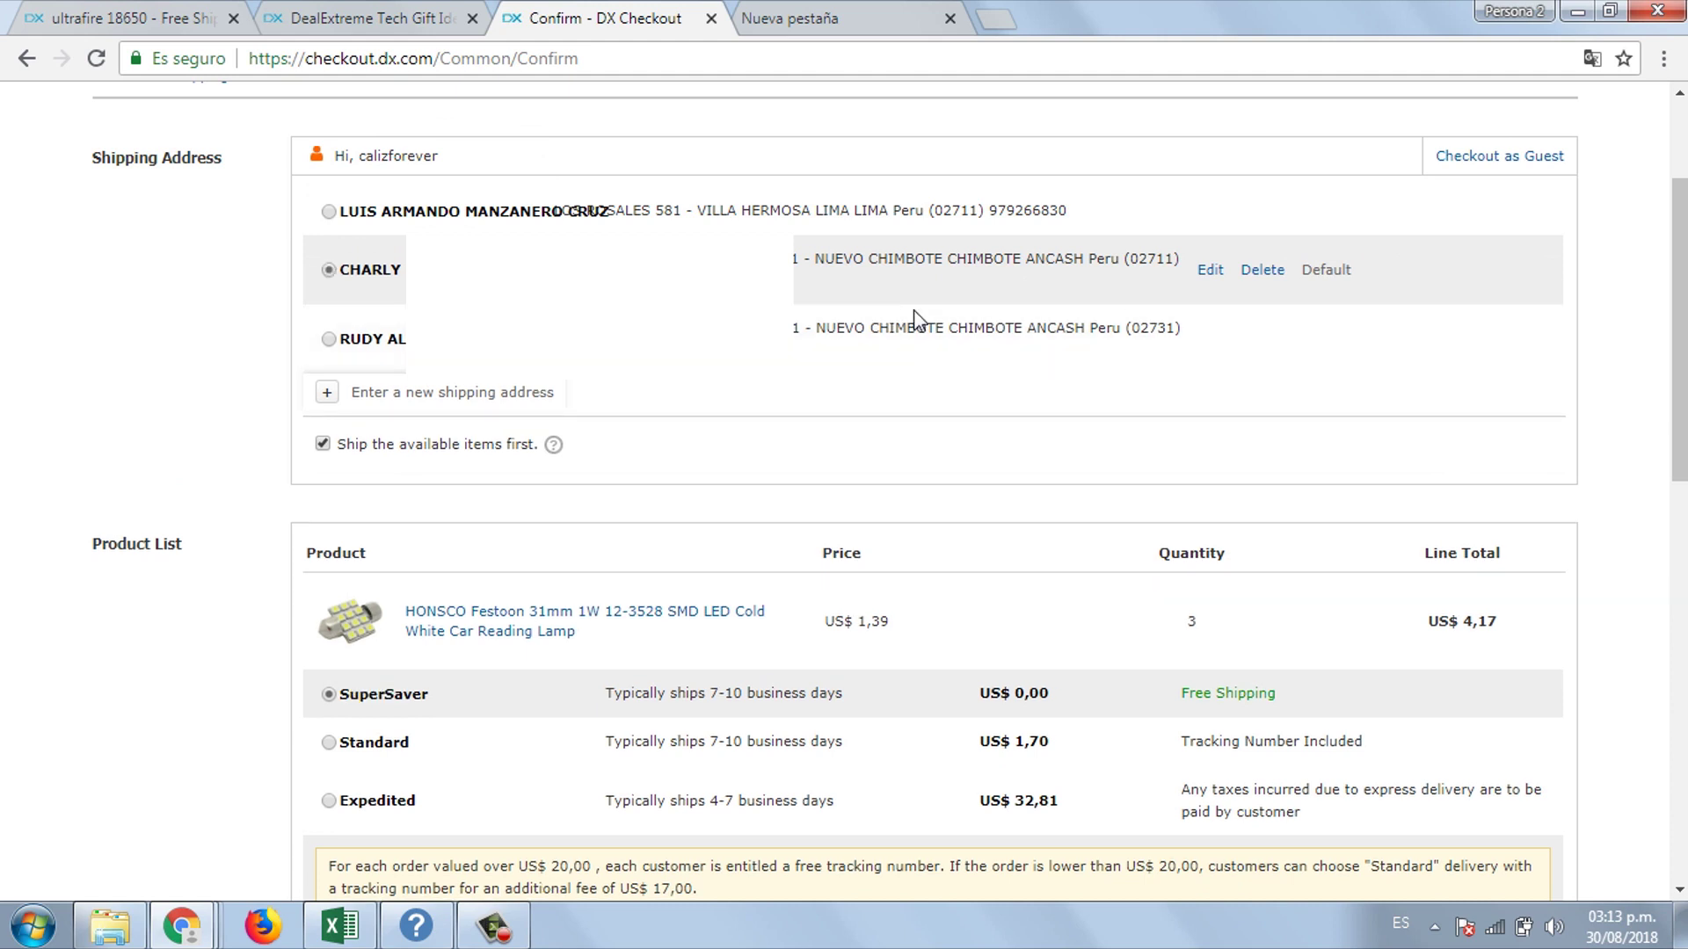
scroll(967, 282, down, 1)
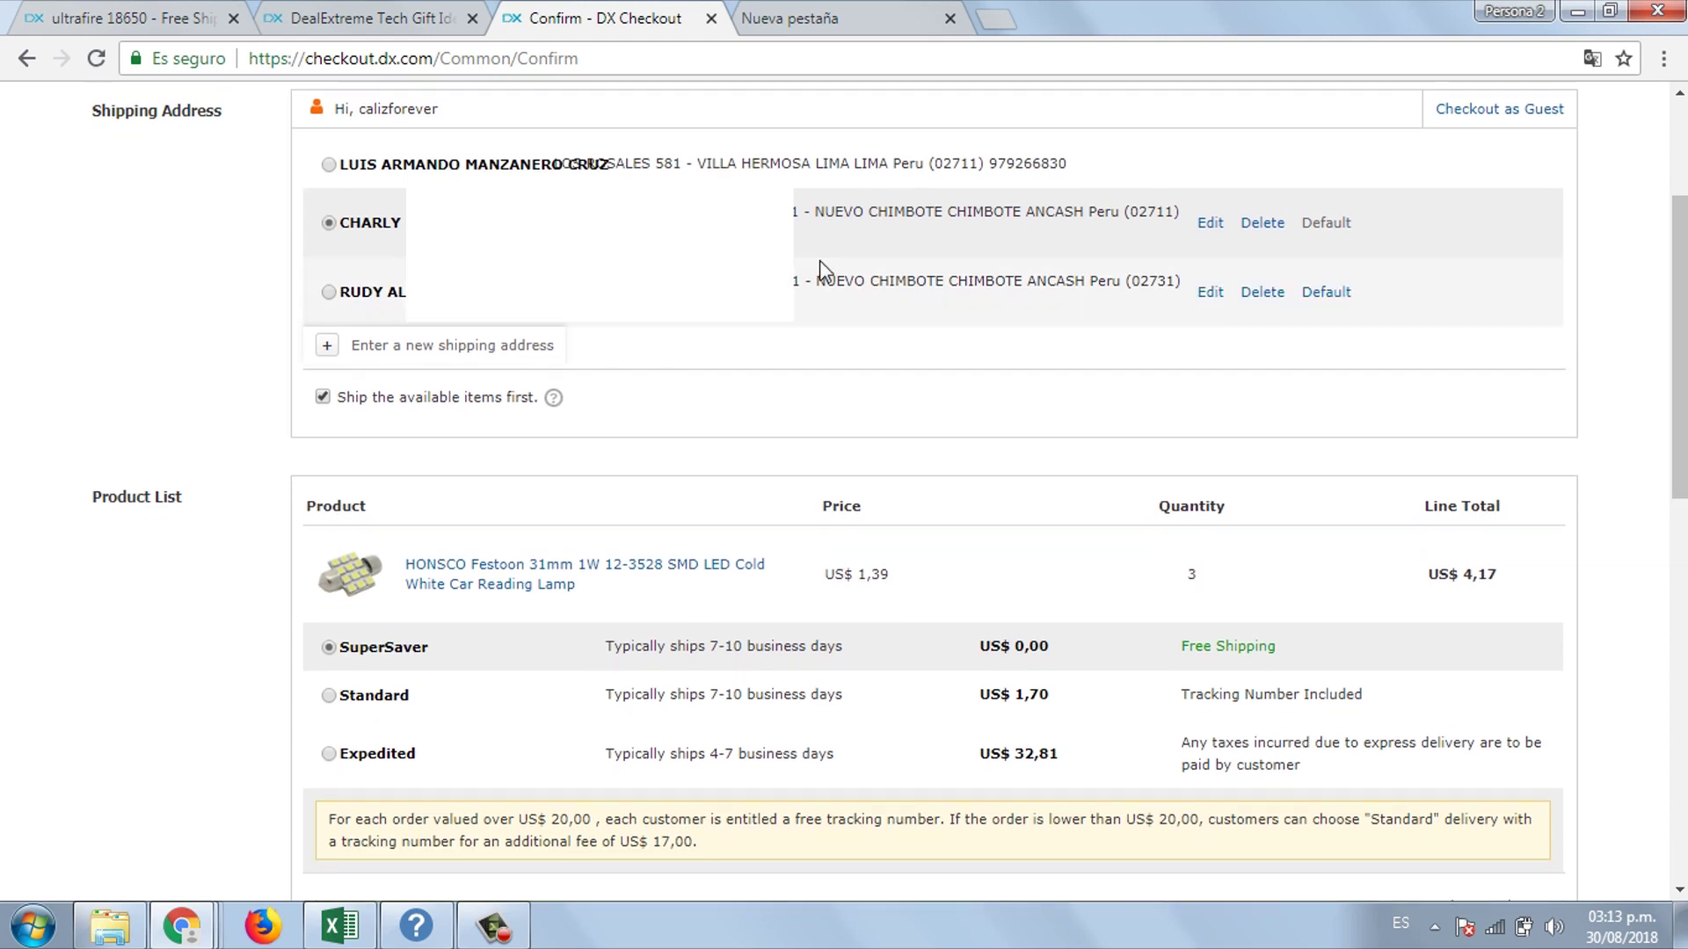
click(322, 398)
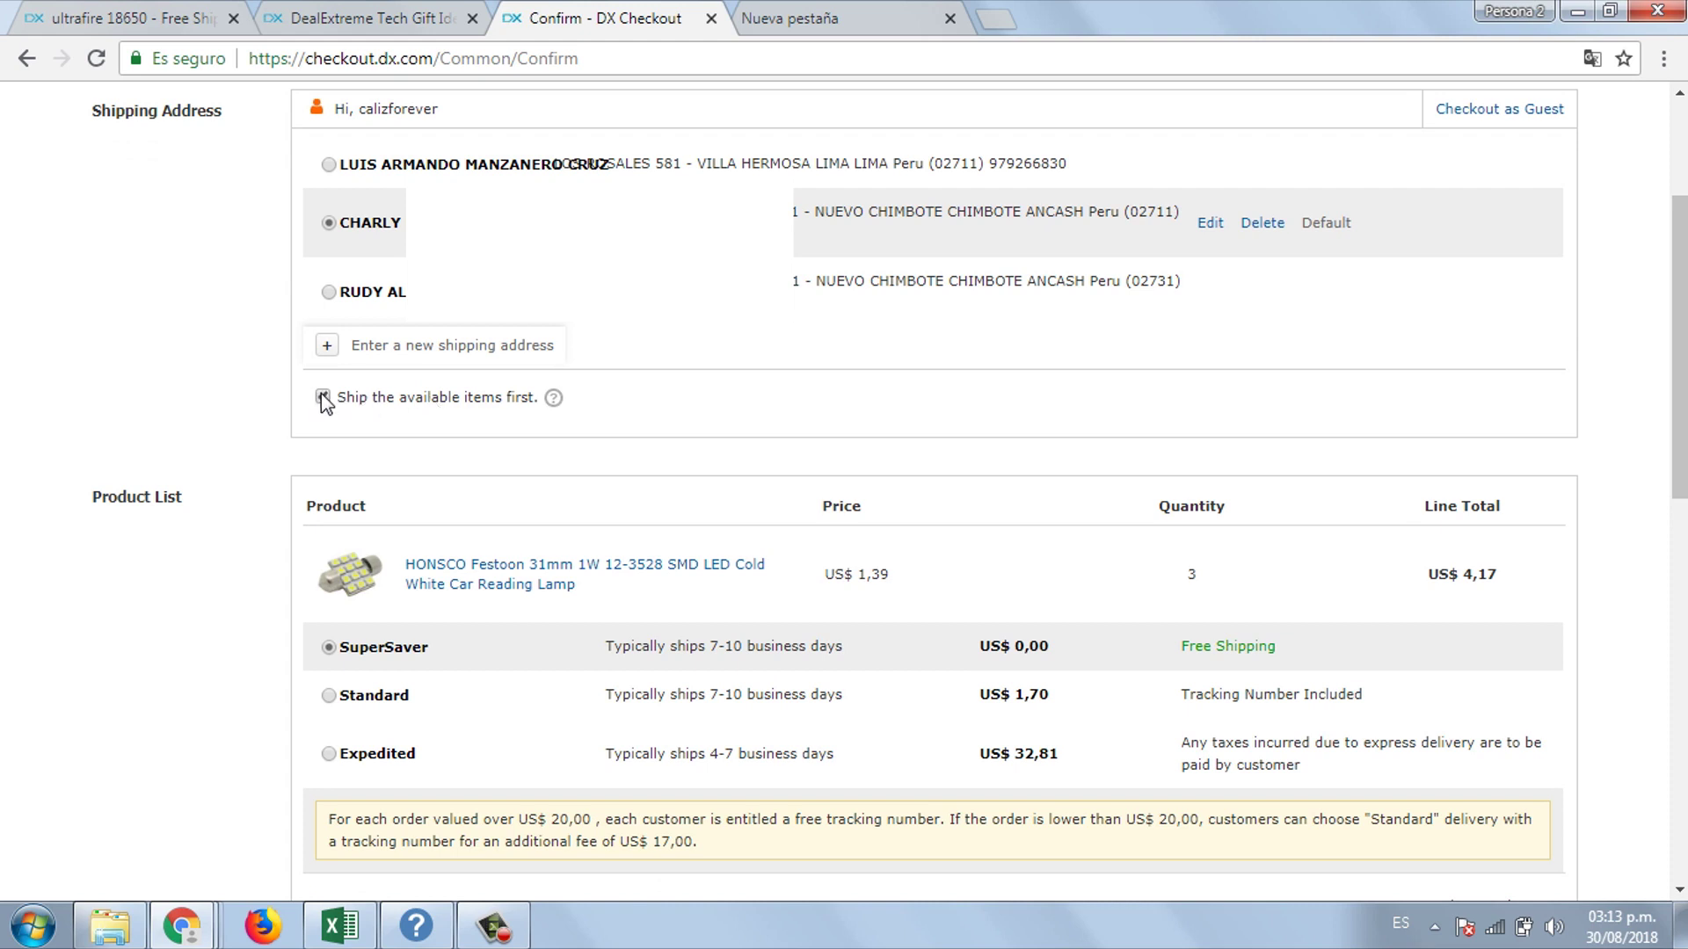
click(321, 397)
- Choose Standard shipping with tracking number
scroll(950, 481, down, 3)
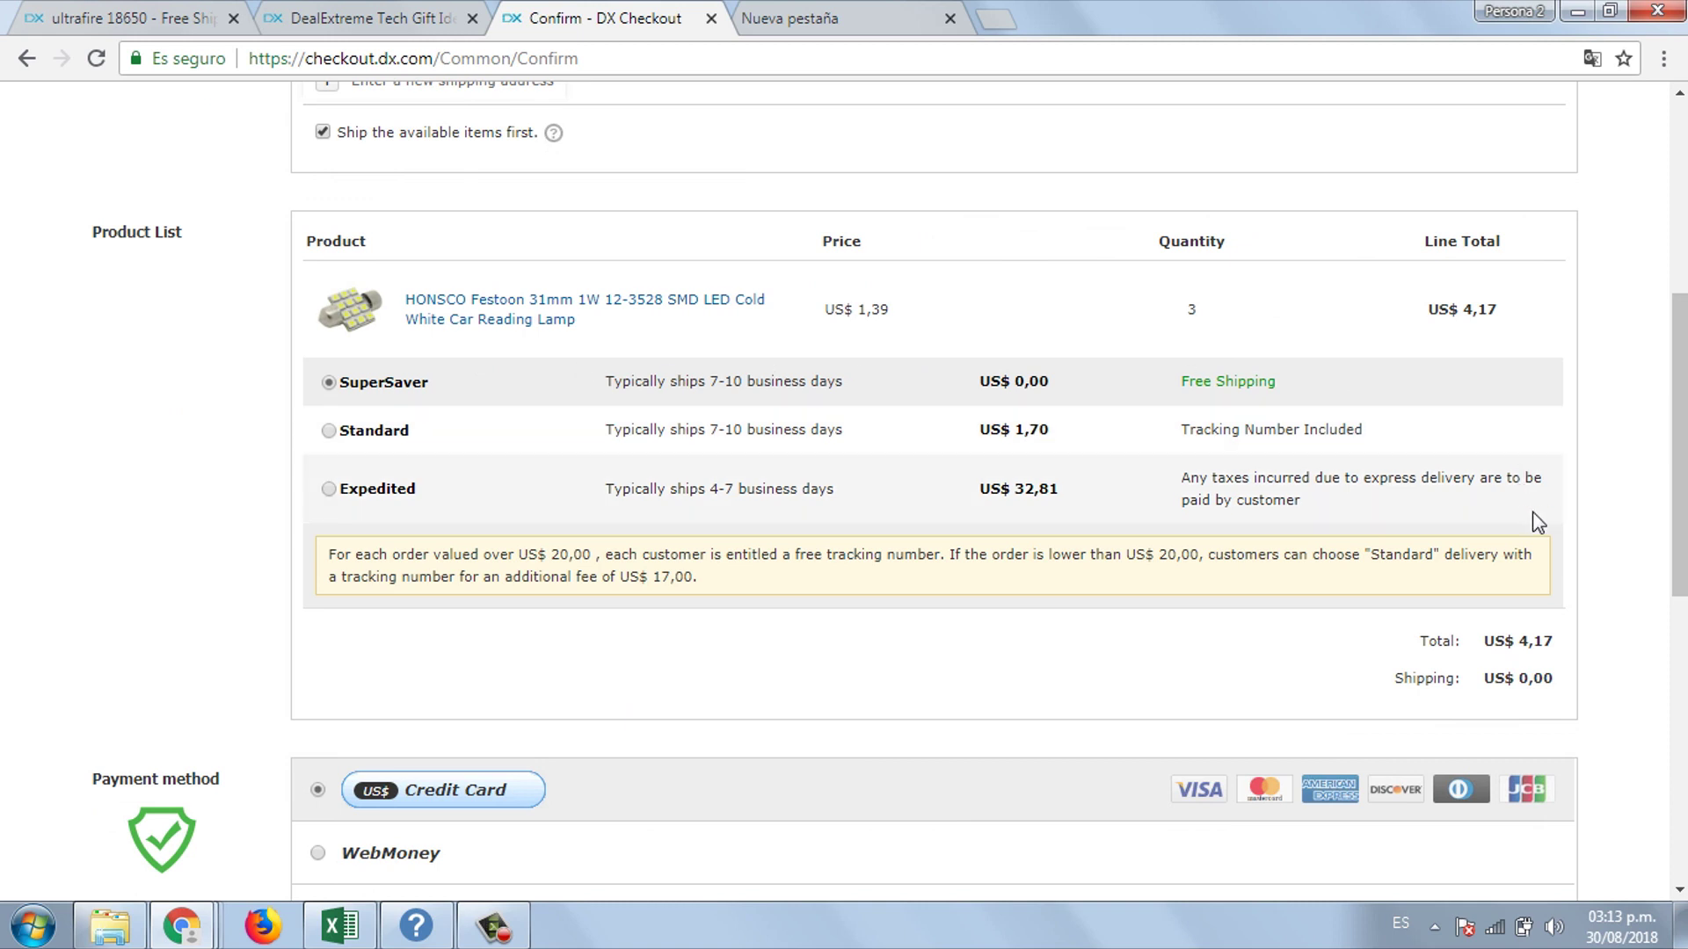
drag(1377, 435, 1189, 435)
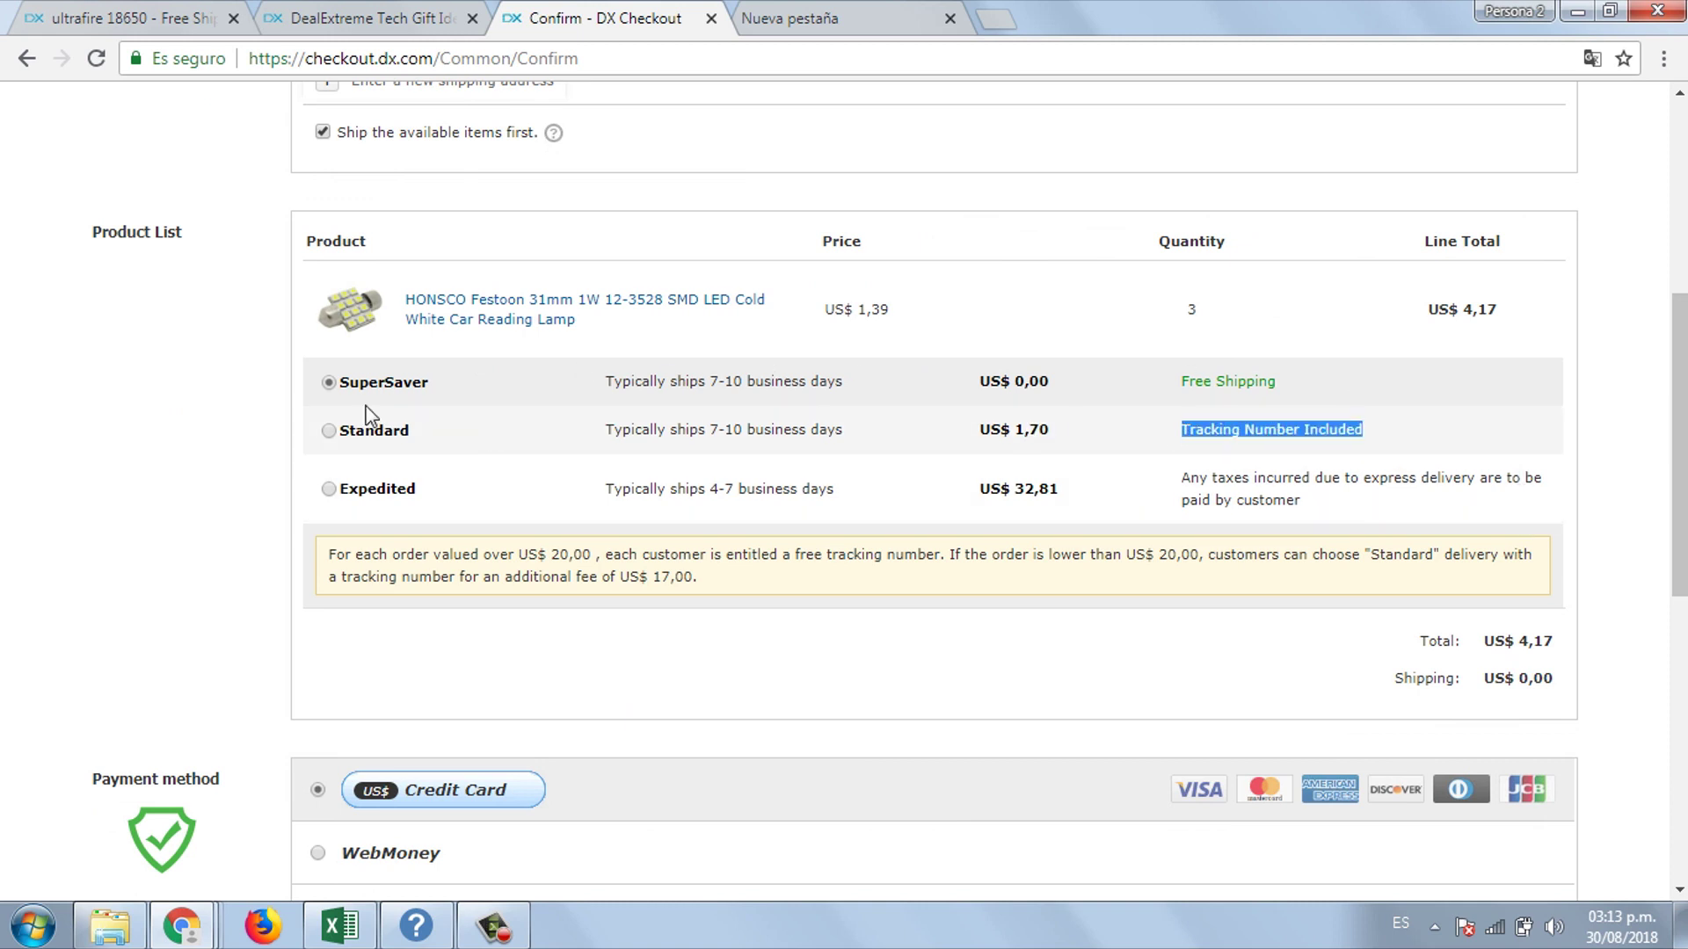
click(329, 431)
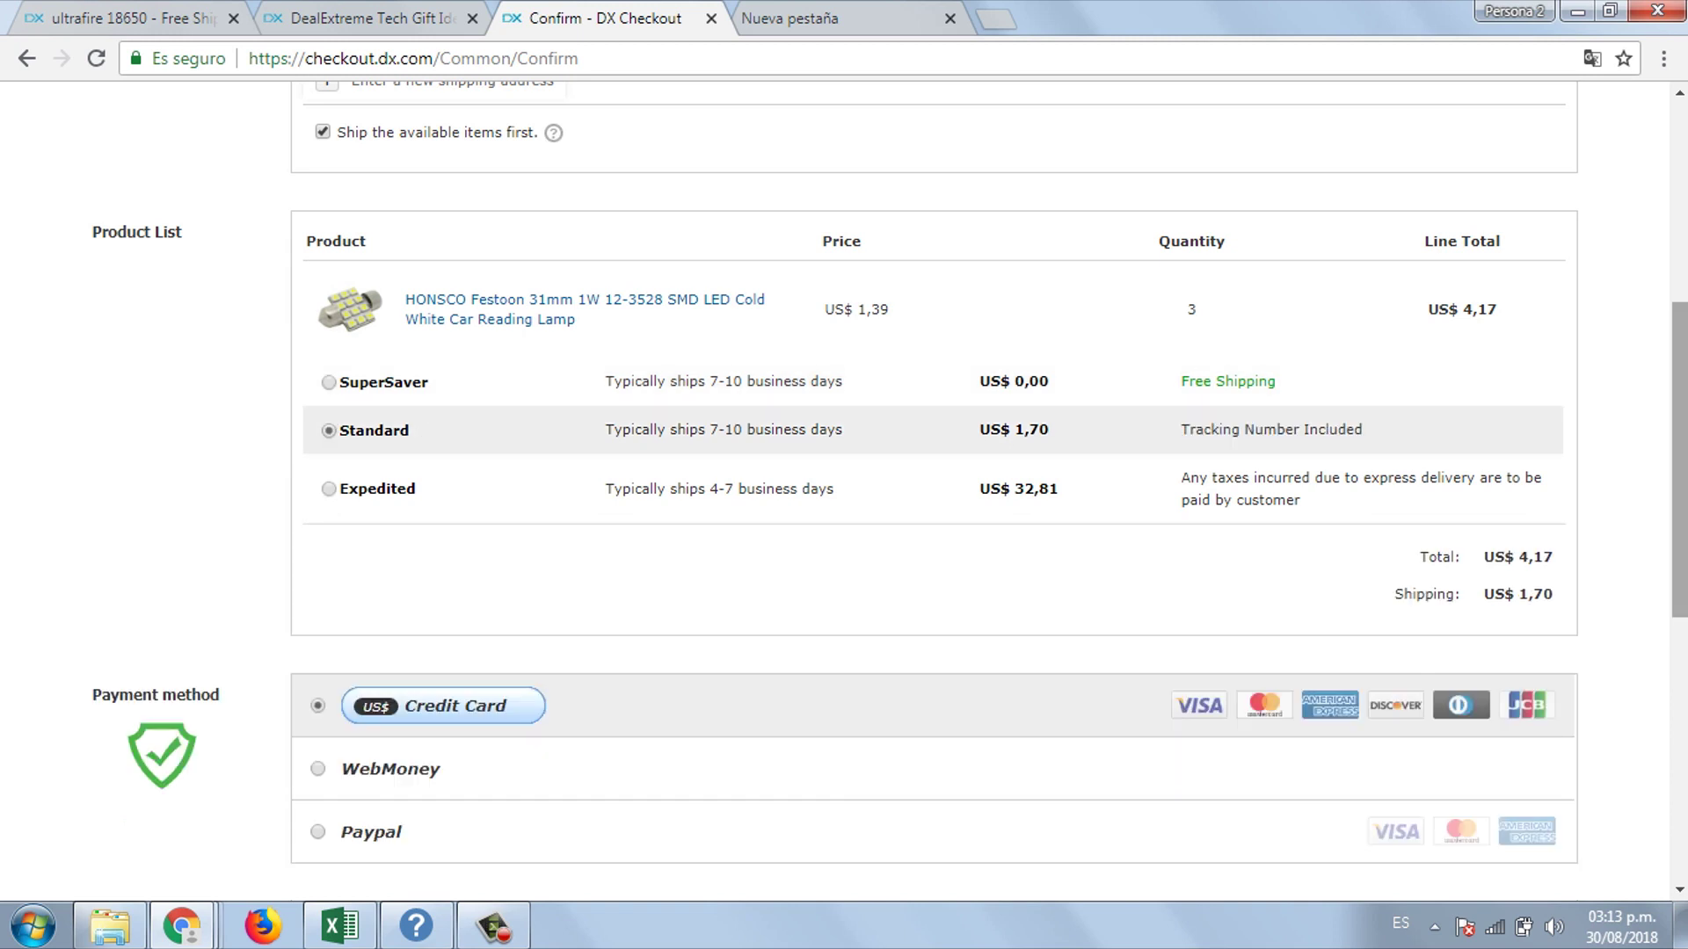
- Settle on credit card as the payment method after trying WebMoney and PayPal
scroll(890, 472, down, 1)
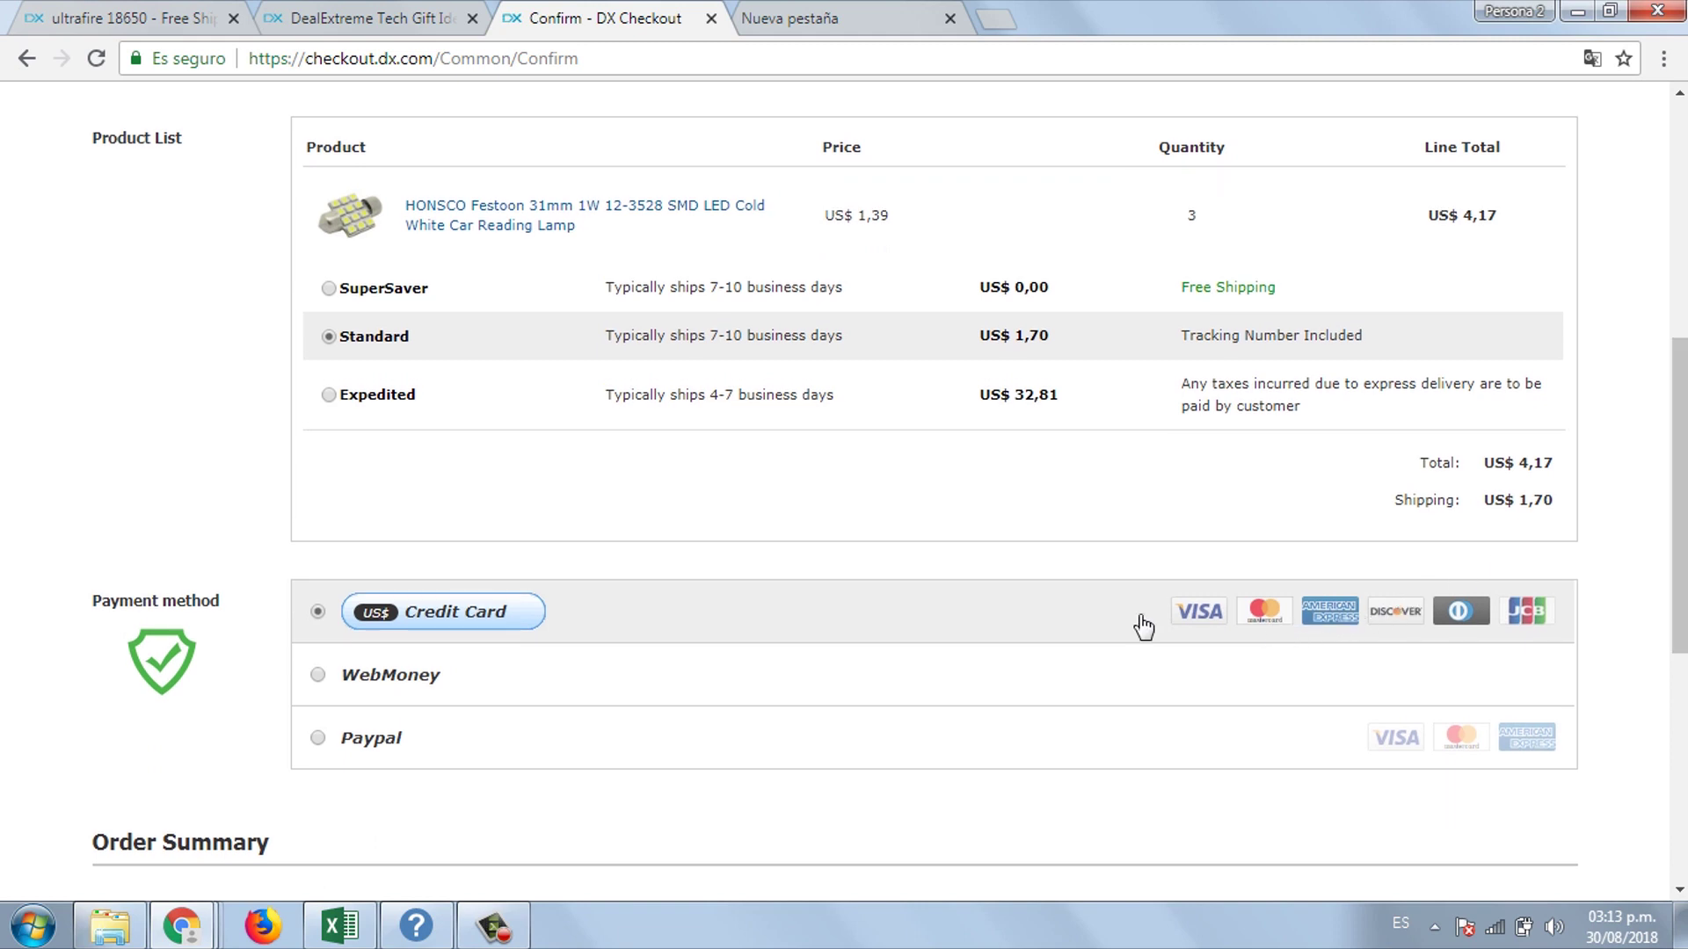
click(314, 681)
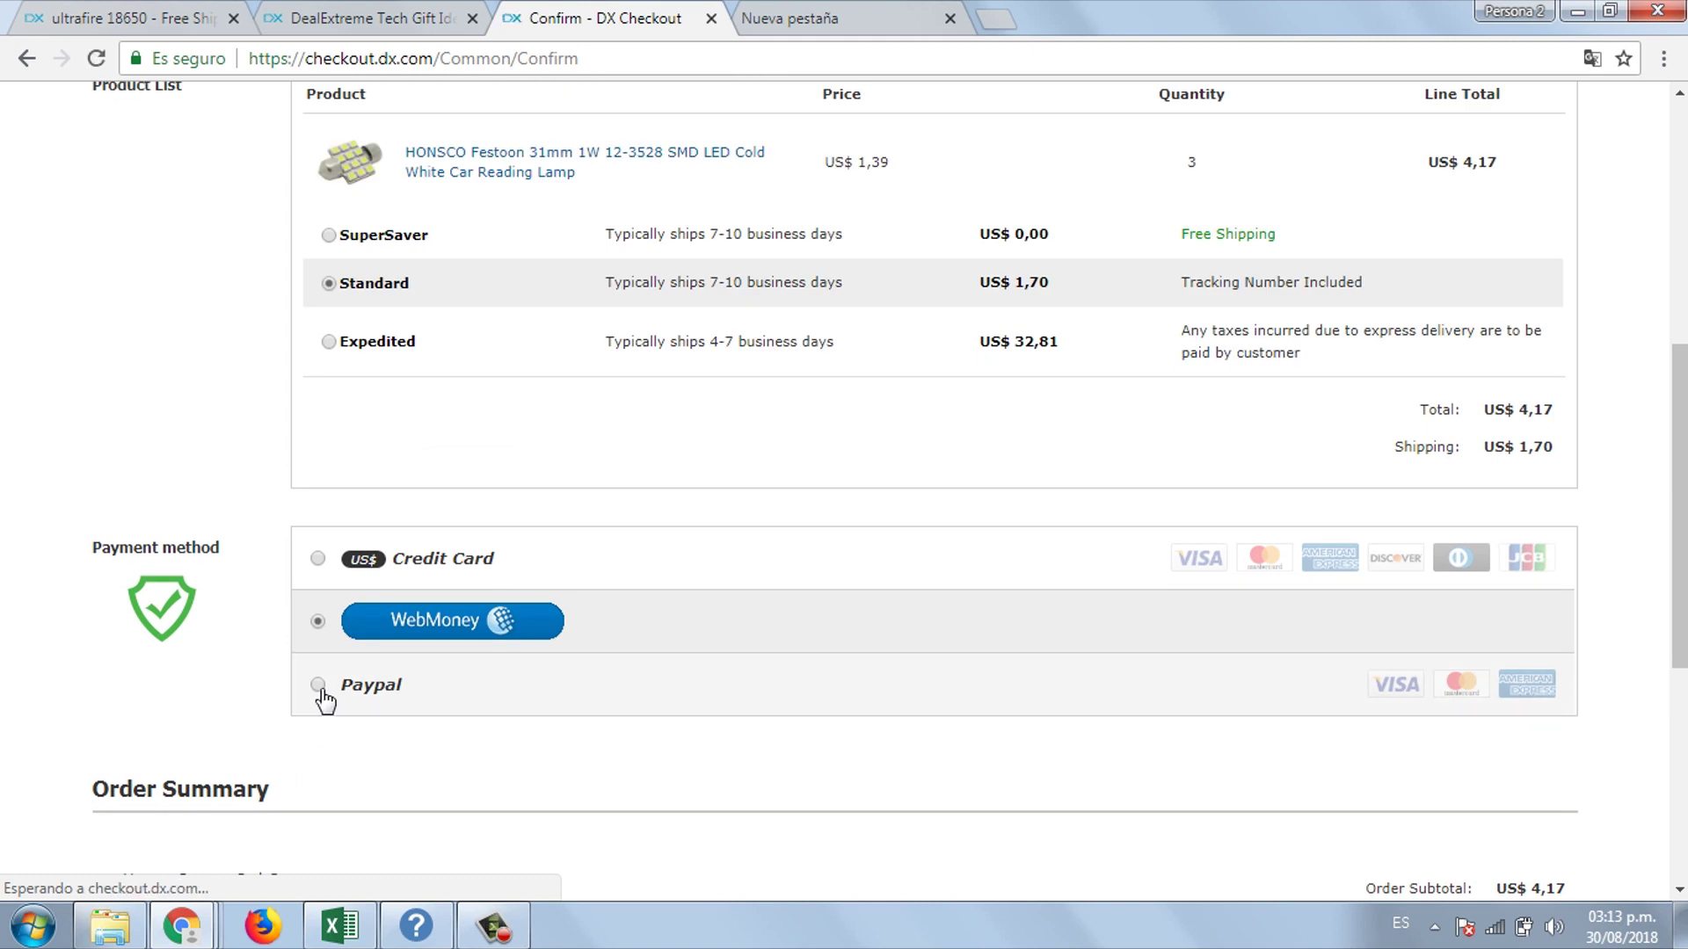
click(318, 685)
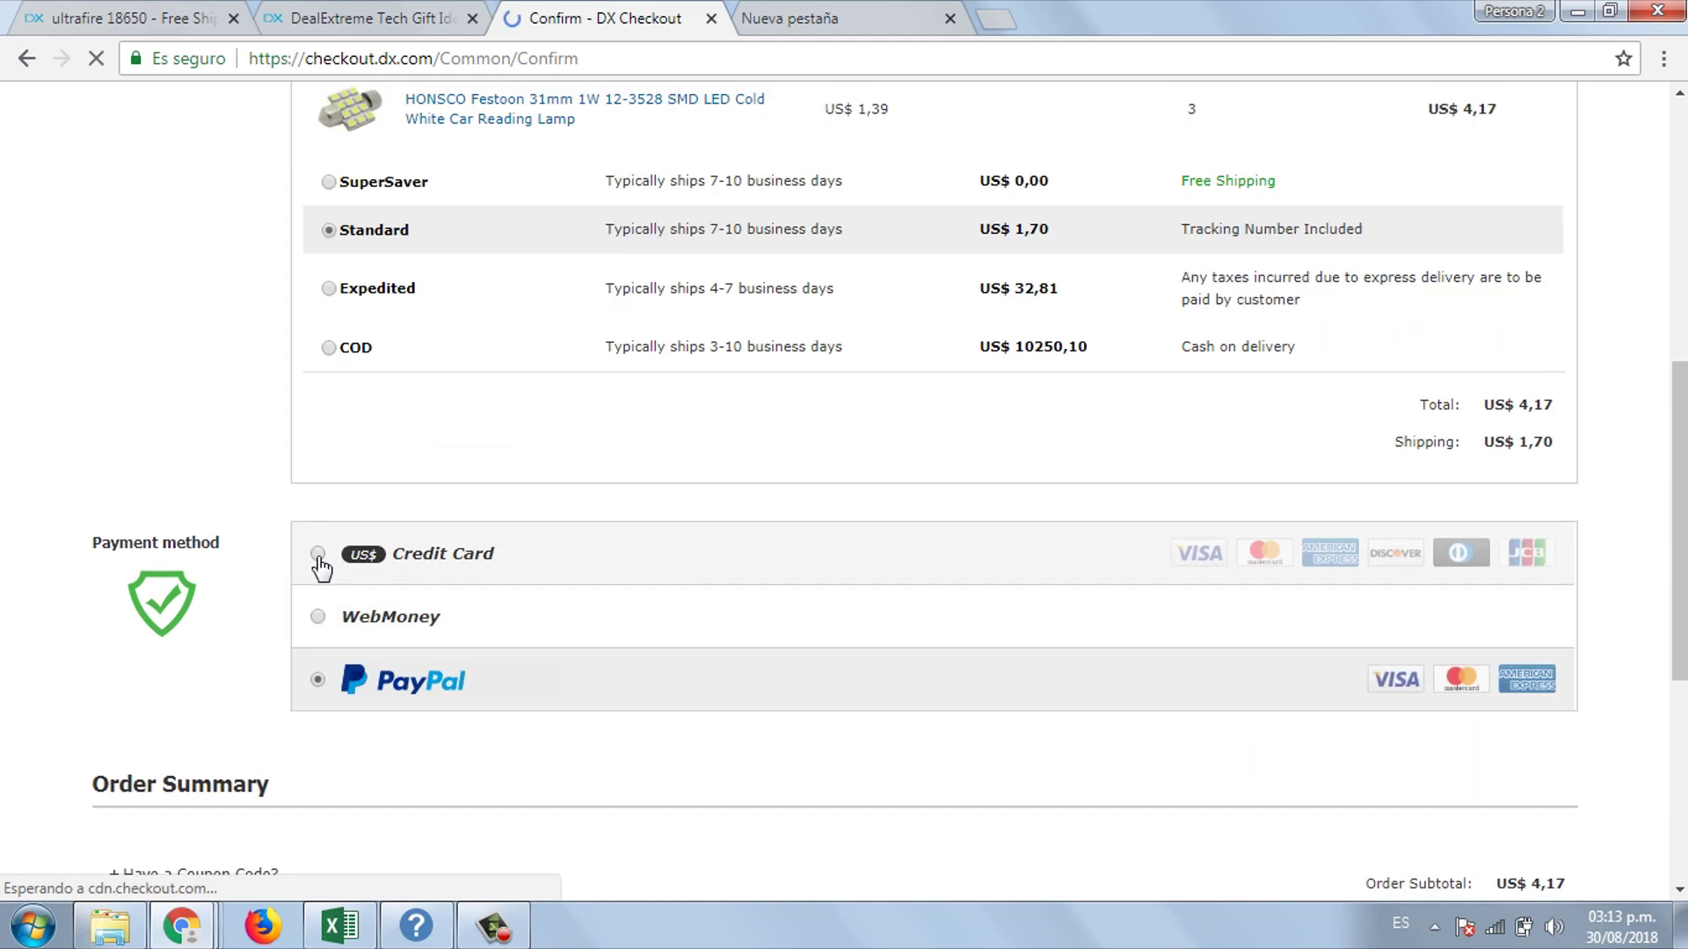
click(319, 565)
click(319, 508)
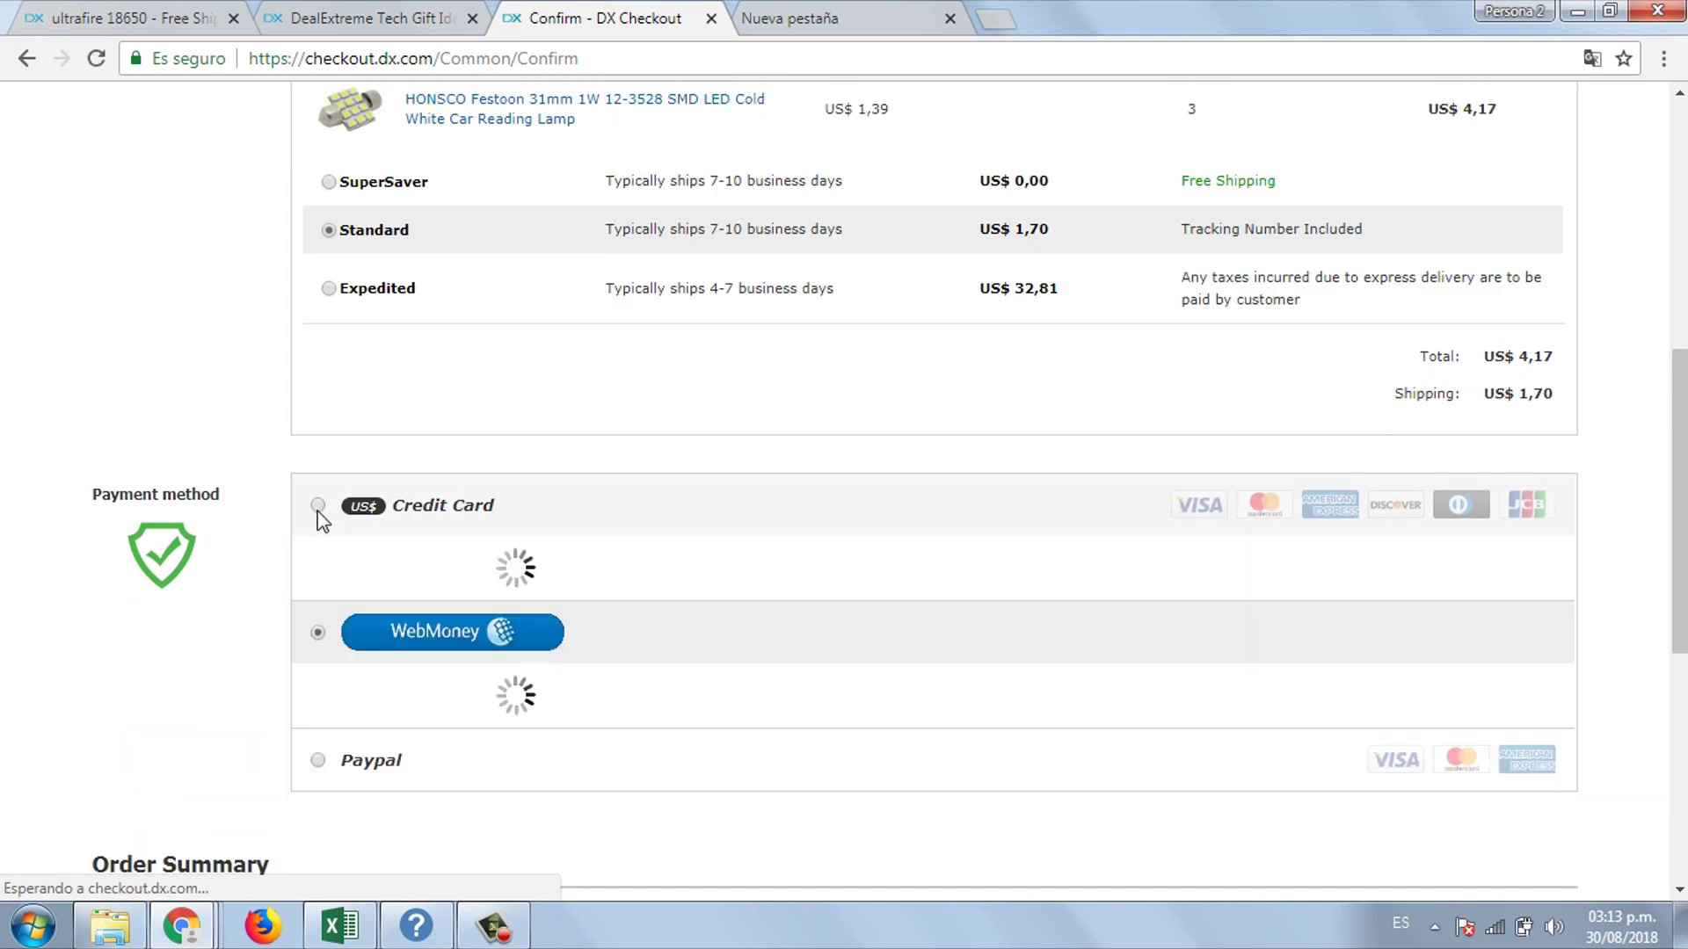
scroll(618, 468, down, 3)
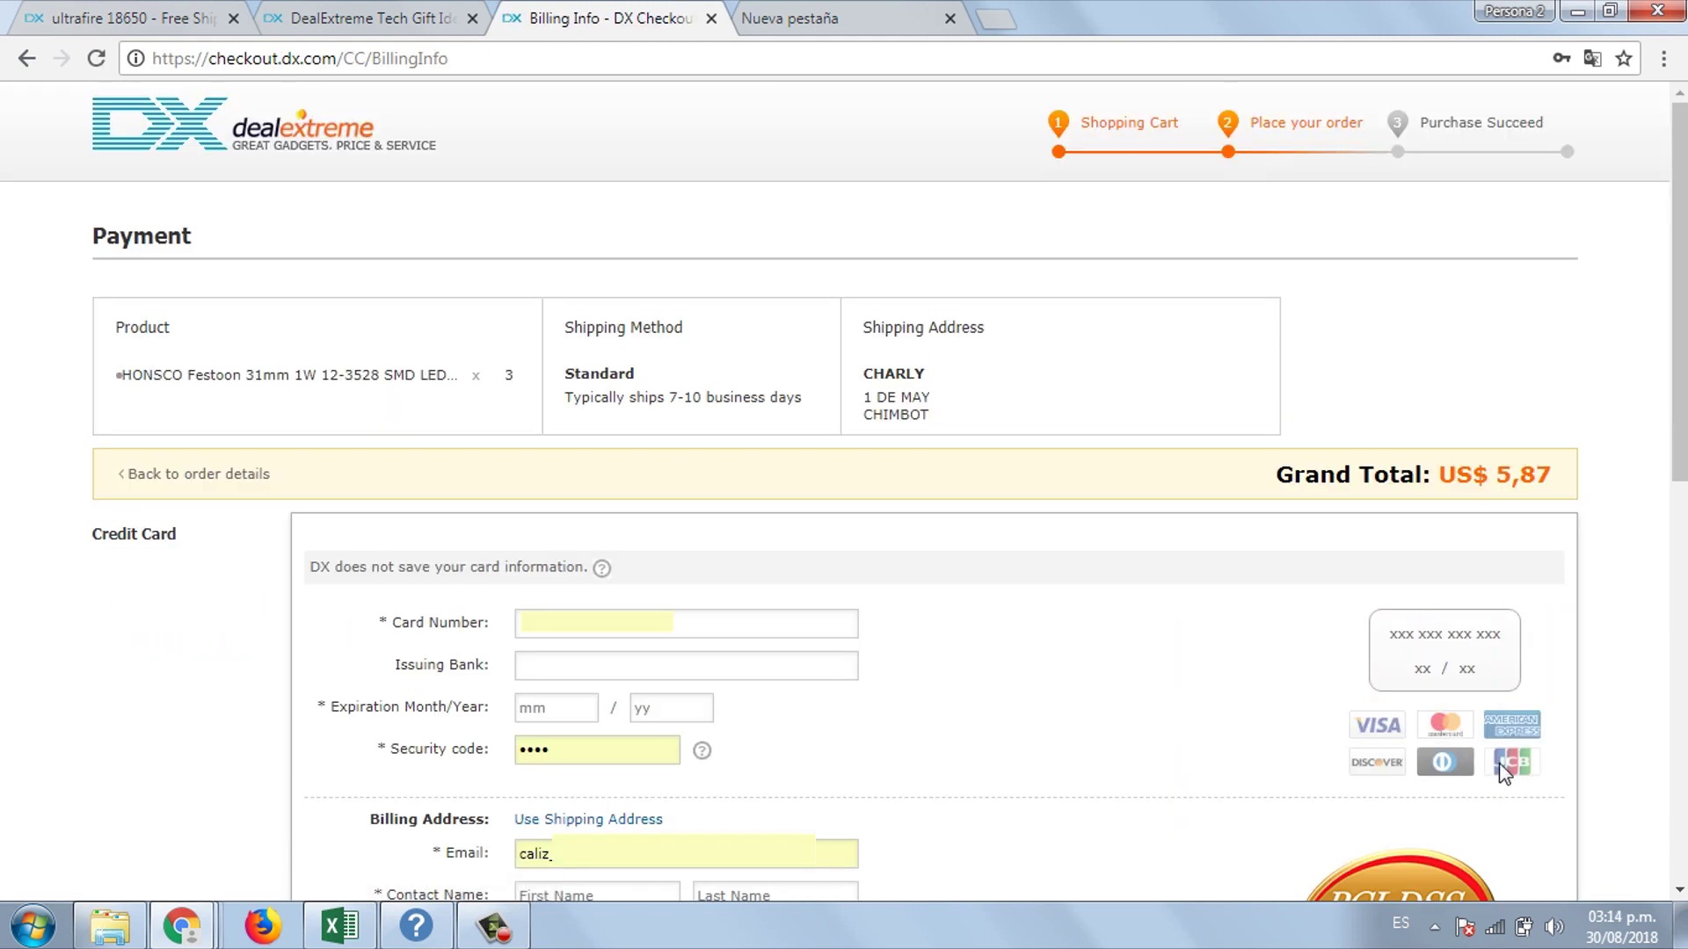
- Fill the card details from a saved card and check the expiry date and security code
scroll(844, 484, down, 2)
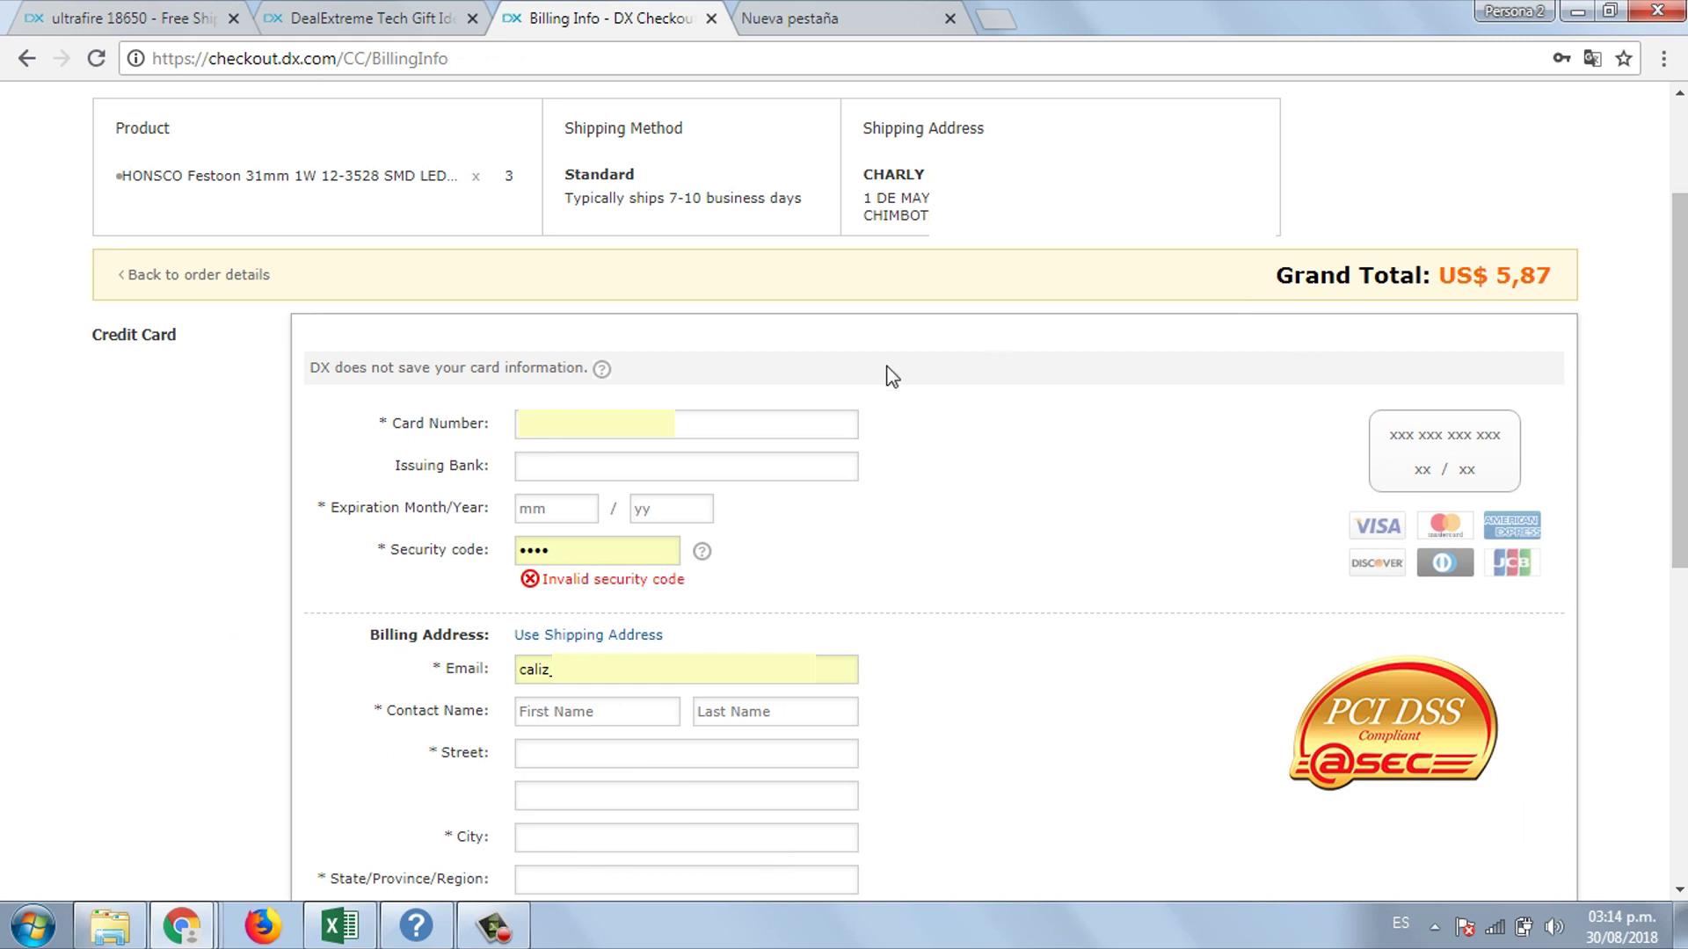
click(598, 424)
click(595, 453)
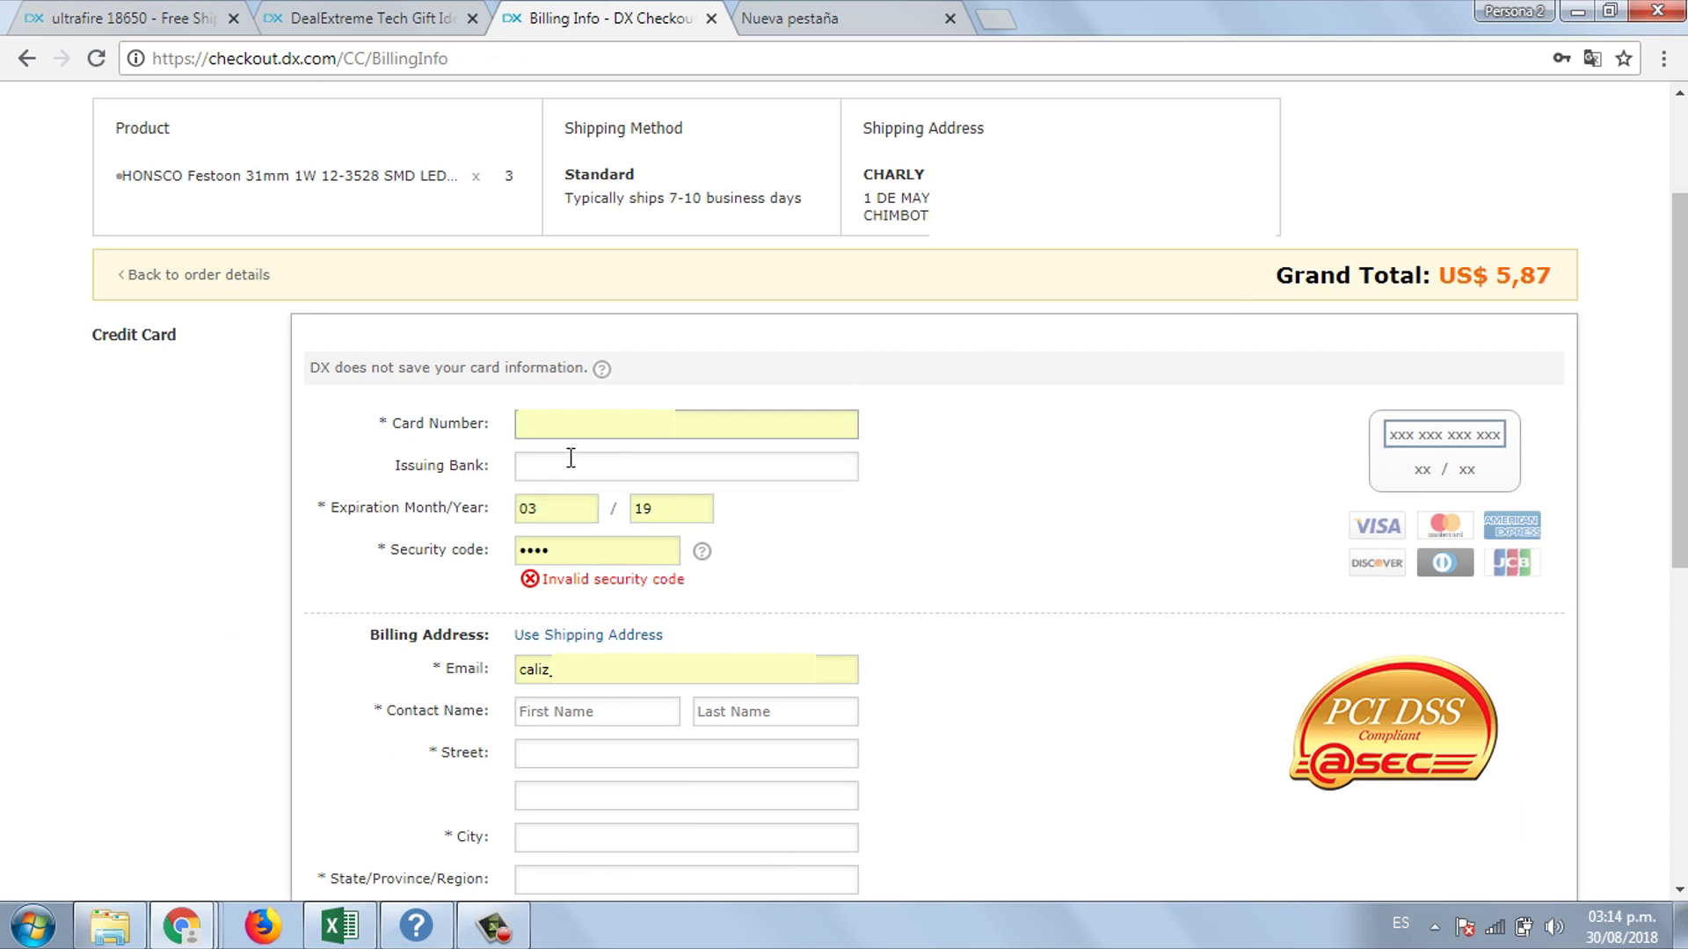
click(547, 507)
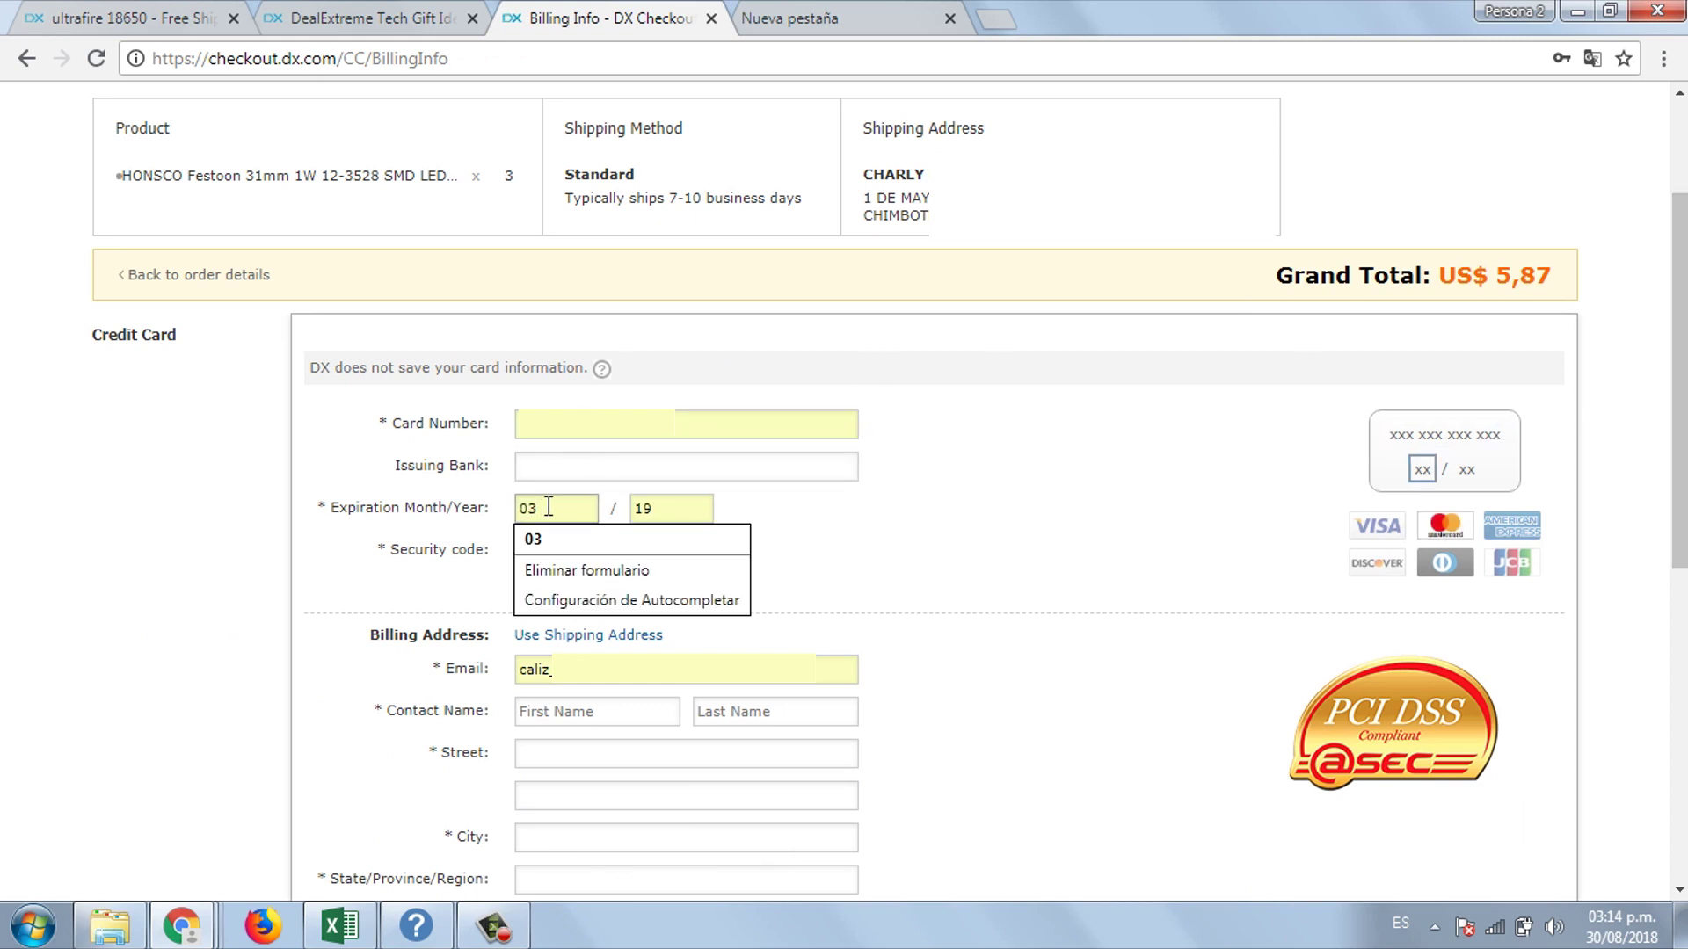
double_click(642, 509)
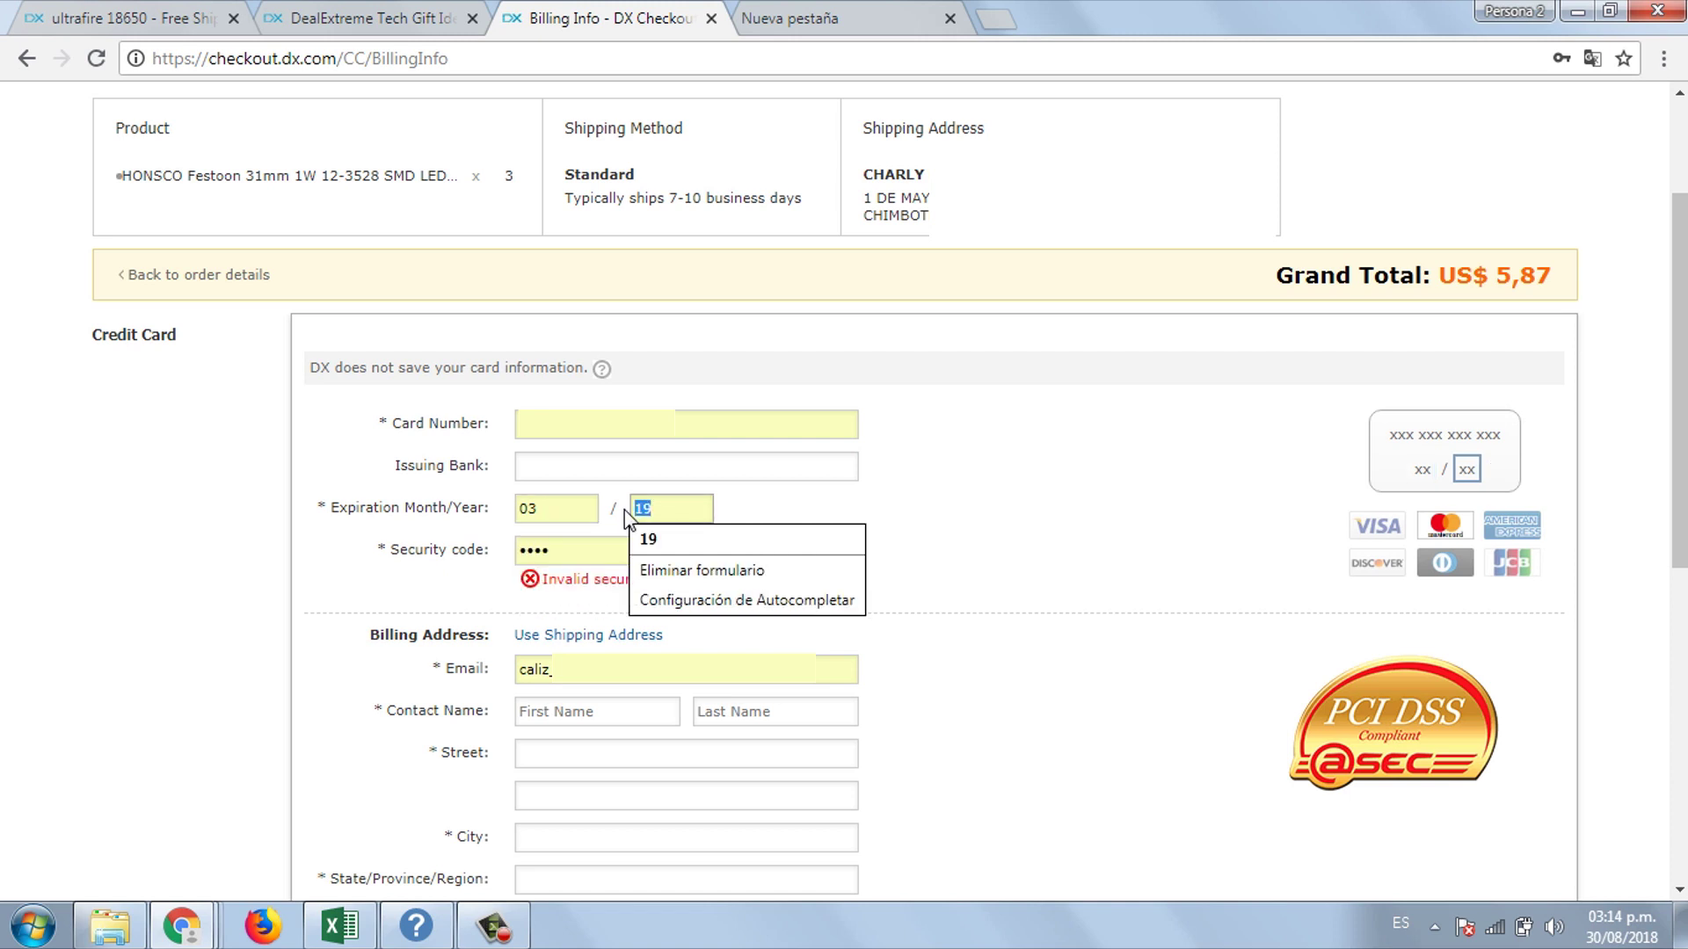
click(577, 550)
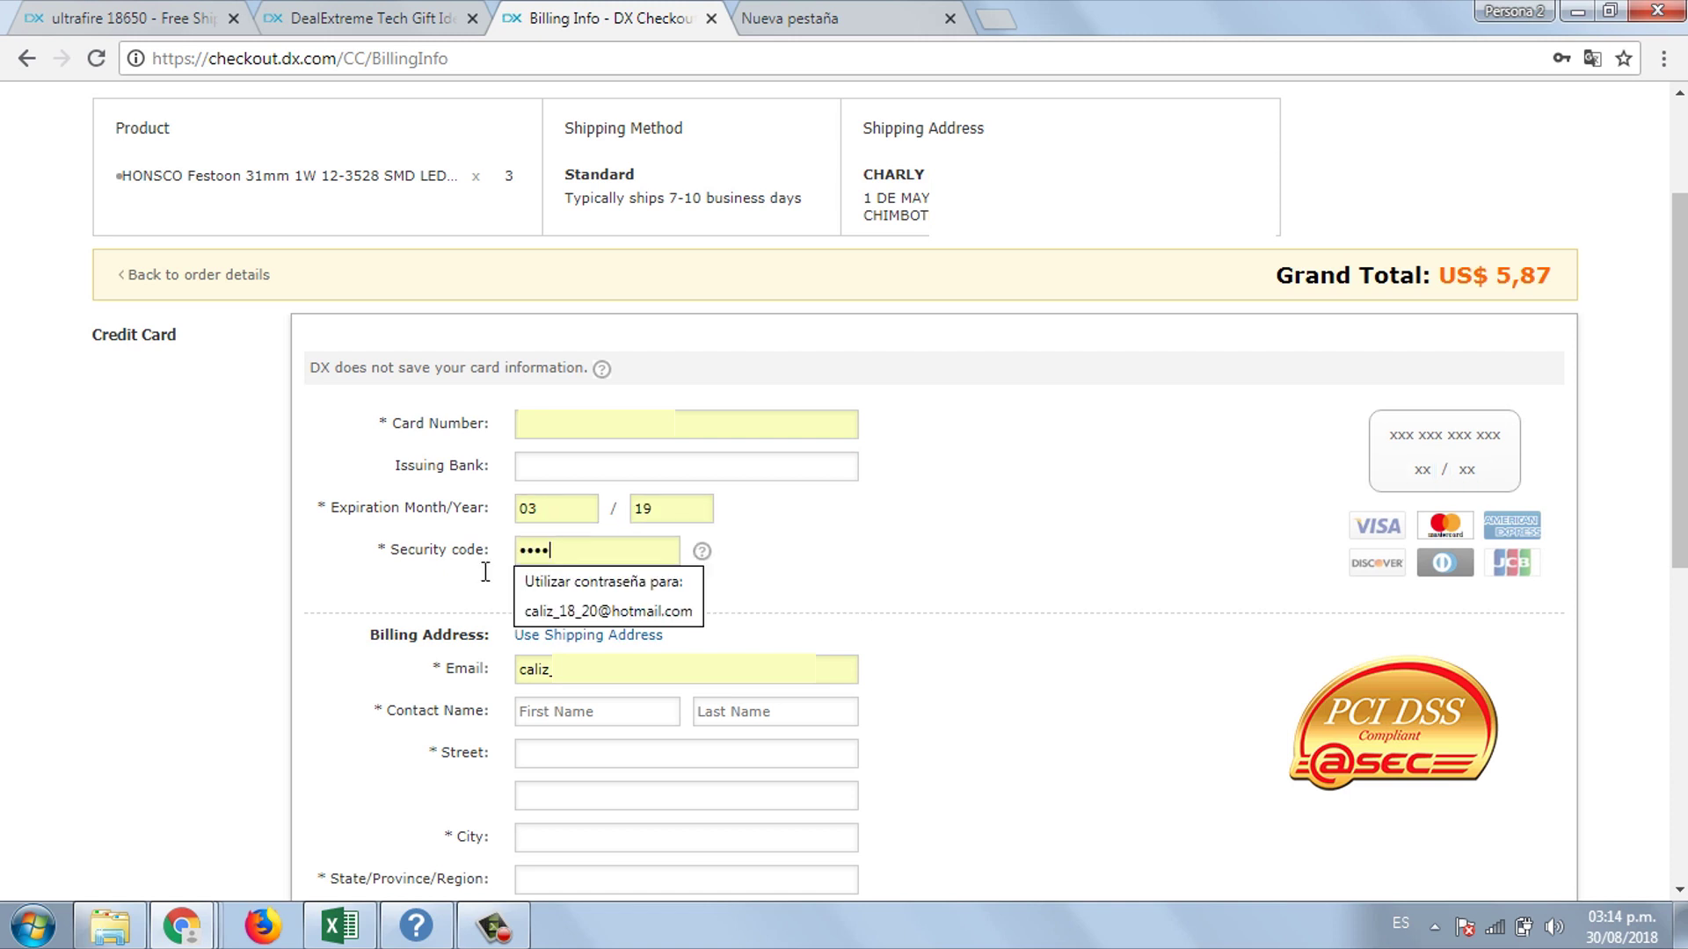
click(336, 603)
- Enter the billing contact name and street address
scroll(635, 467, down, 2)
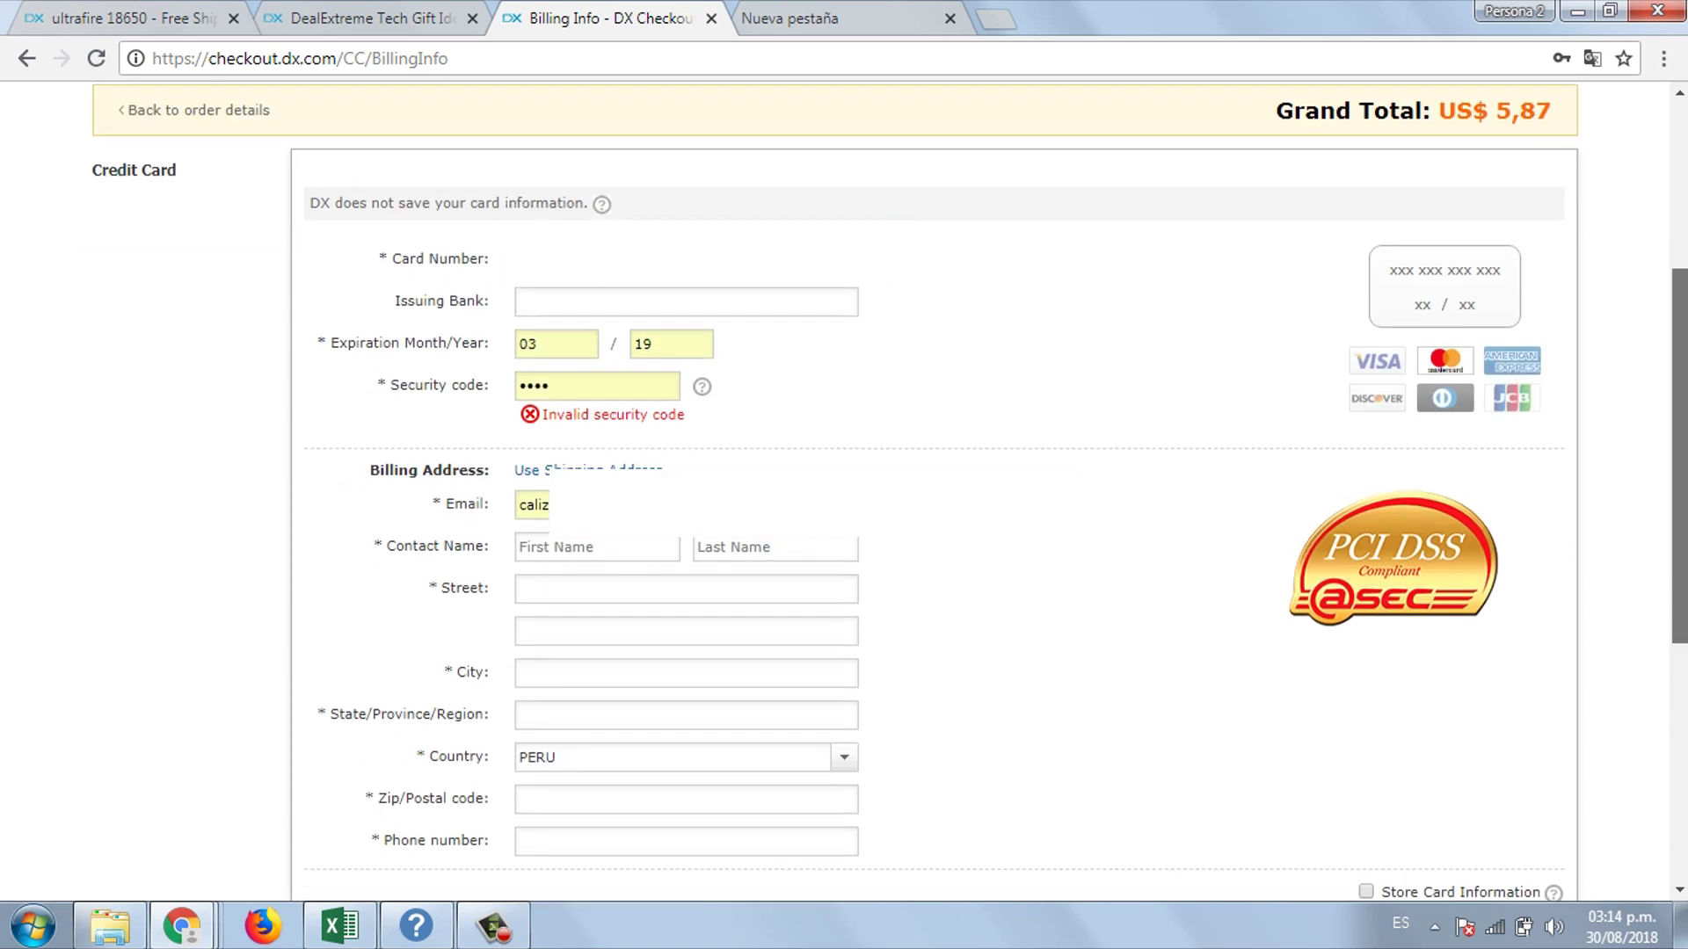
drag(366, 471, 490, 473)
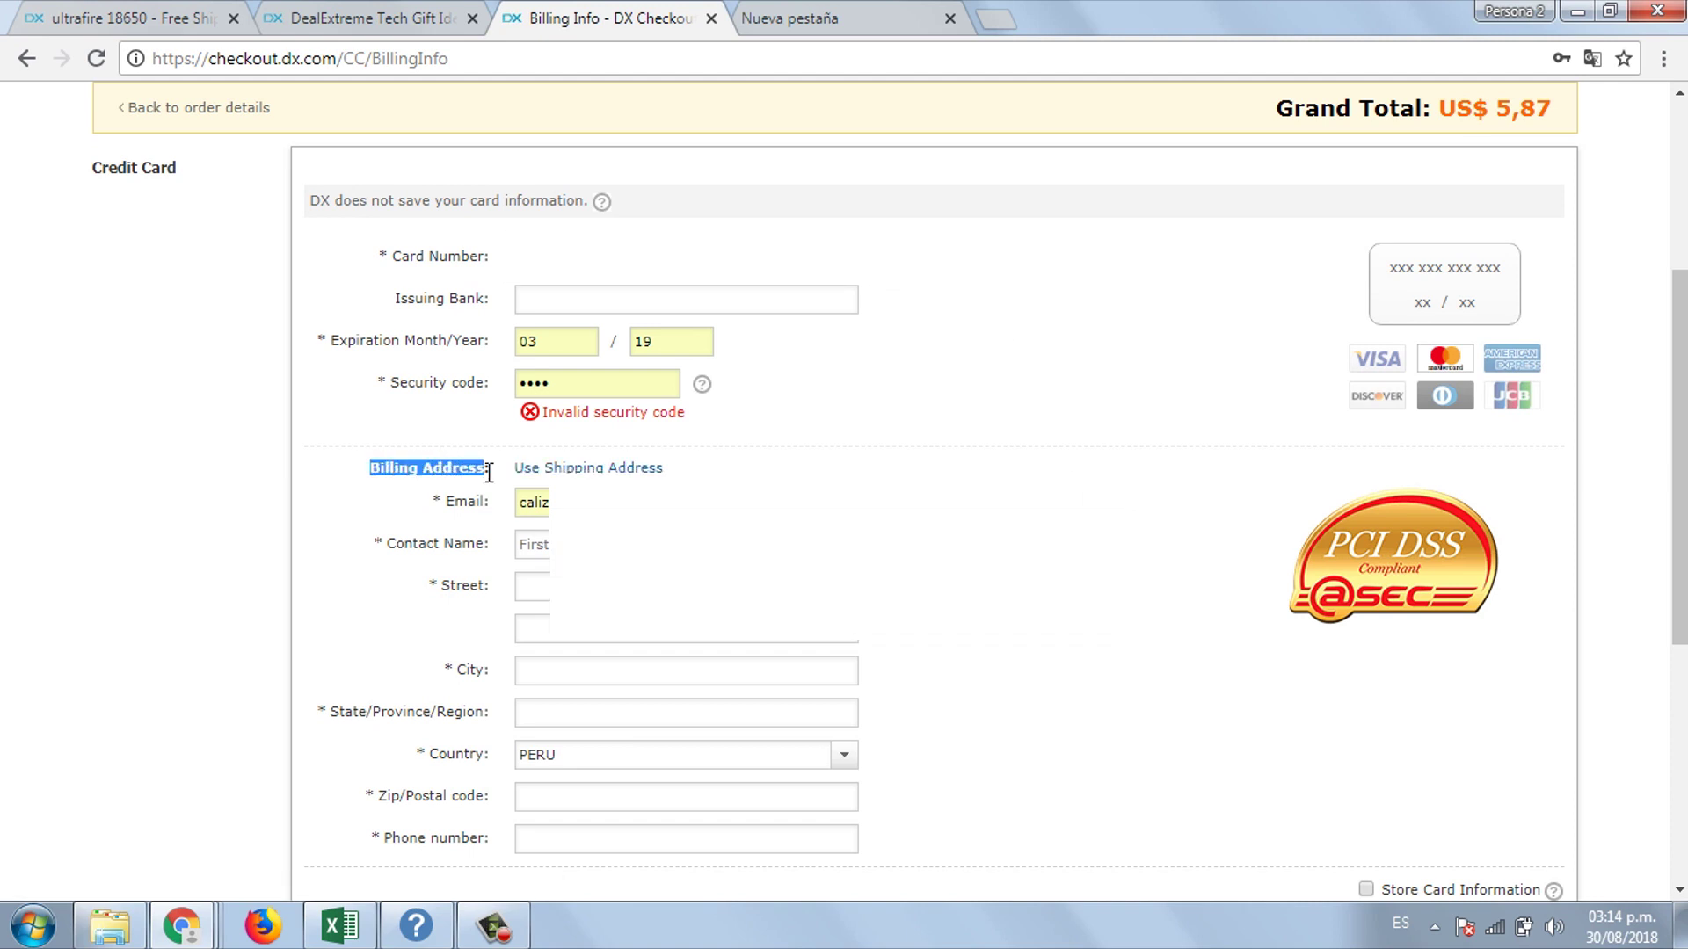
click(531, 544)
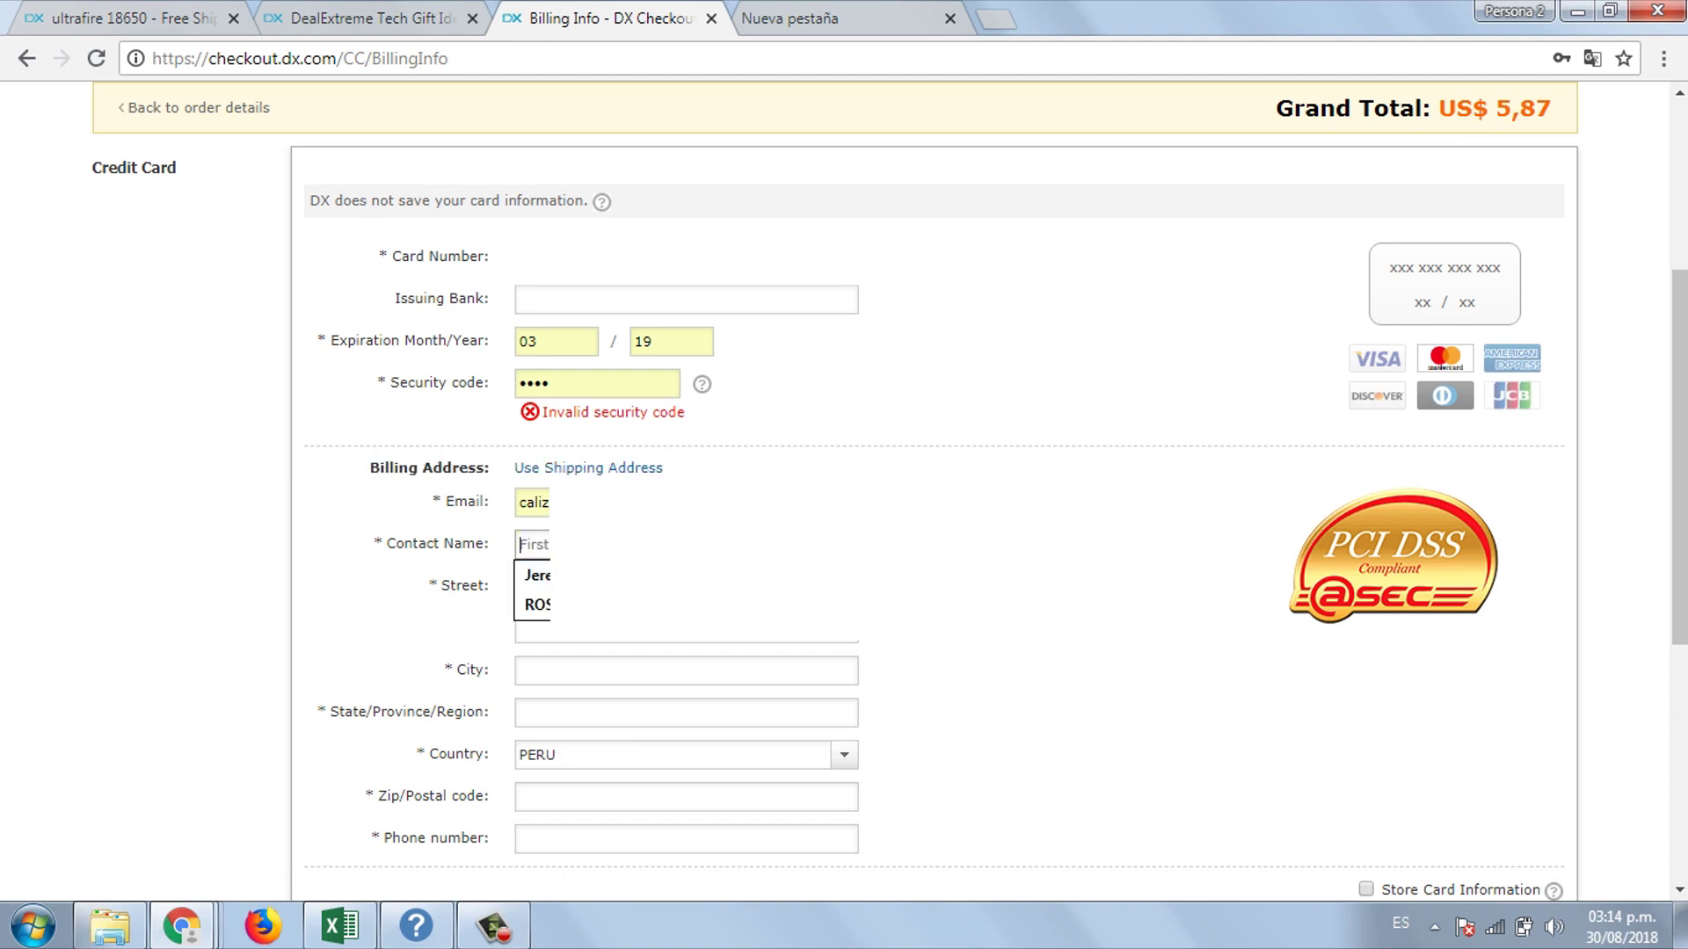
text(CHA)
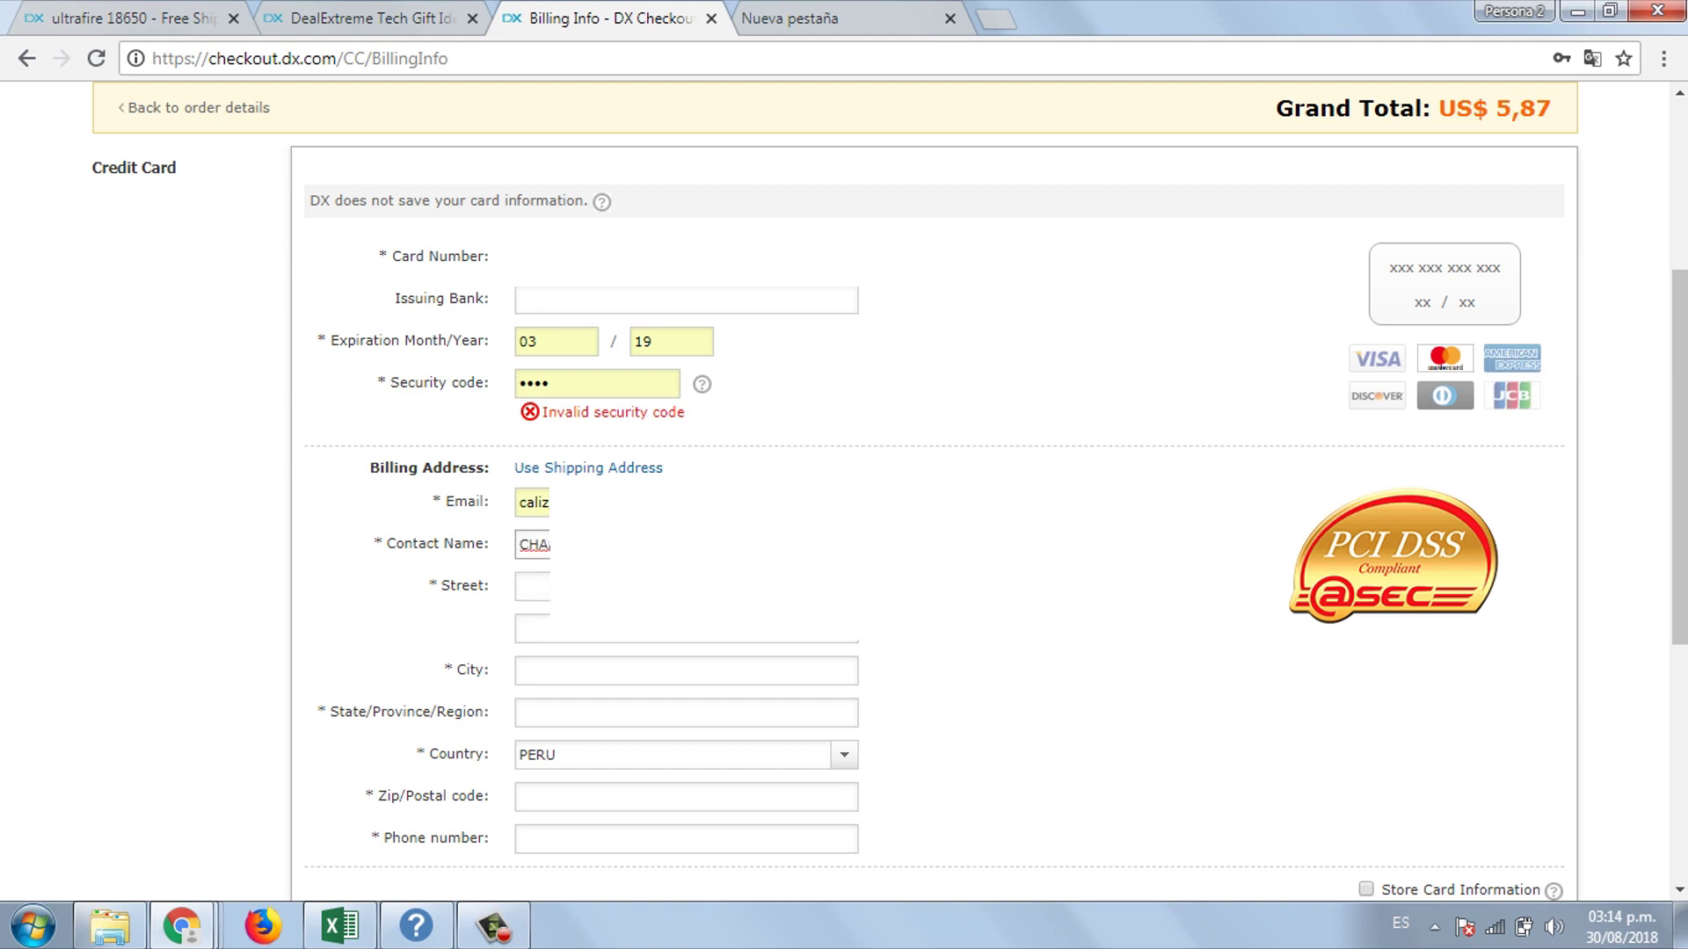
key(Tab)
text(MAYO K)
- Enter the billing city, region, postal code and phone number
click(570, 665)
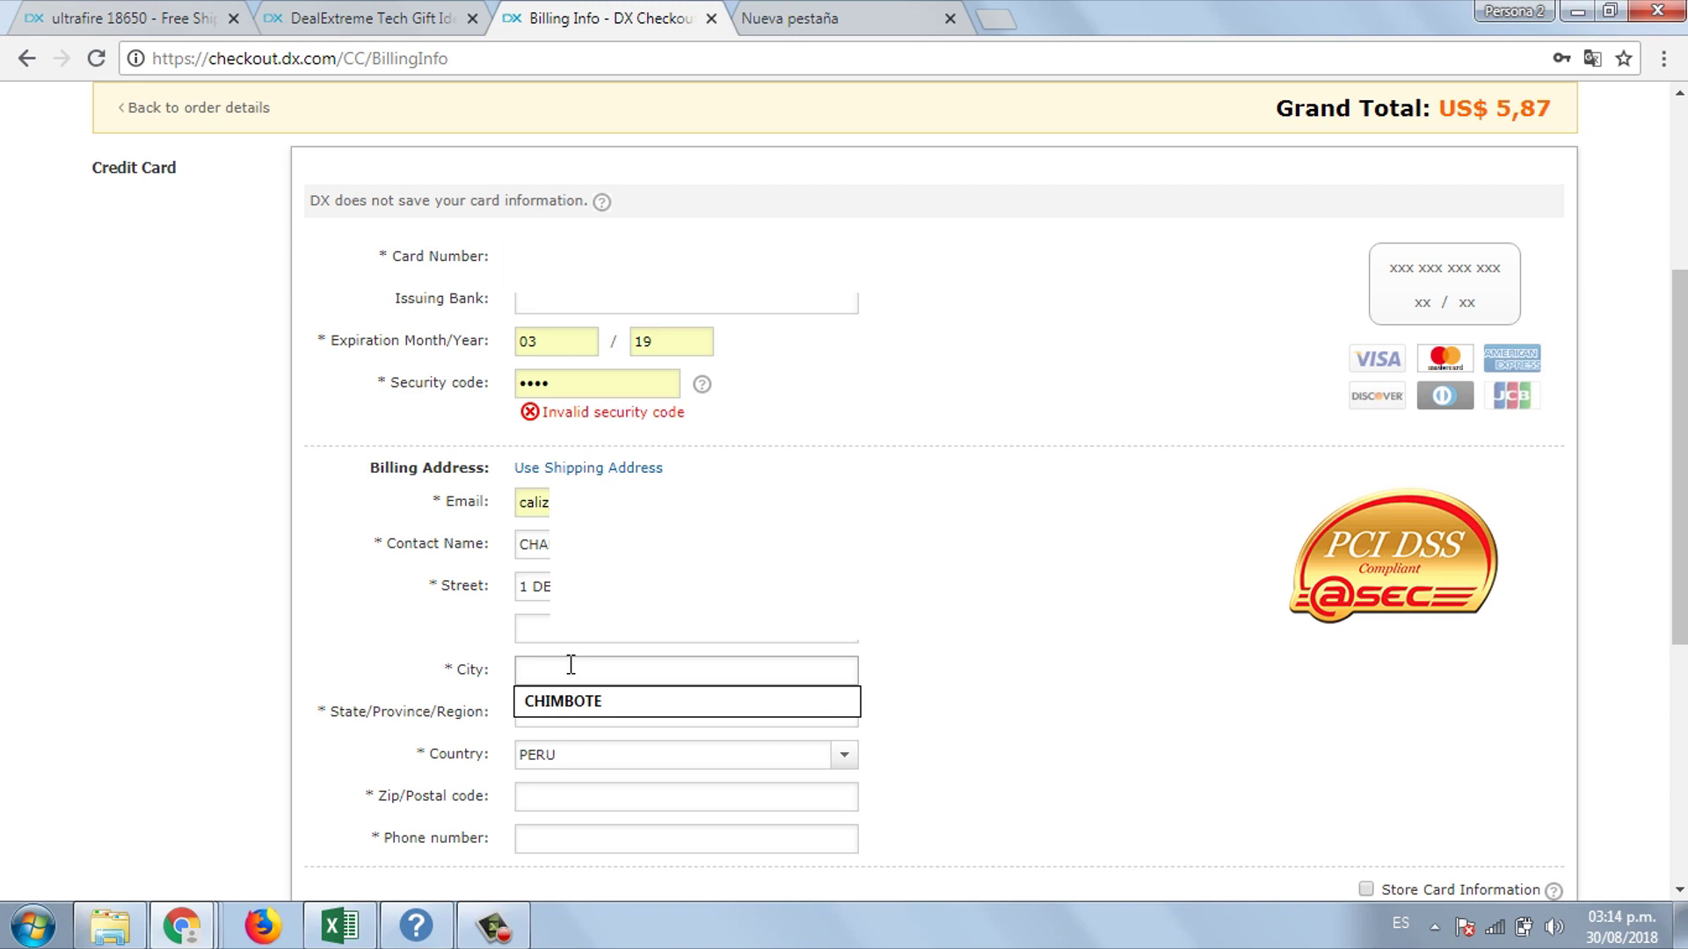
text(CHIMBOTE)
key(Tab)
text(ANCAS)
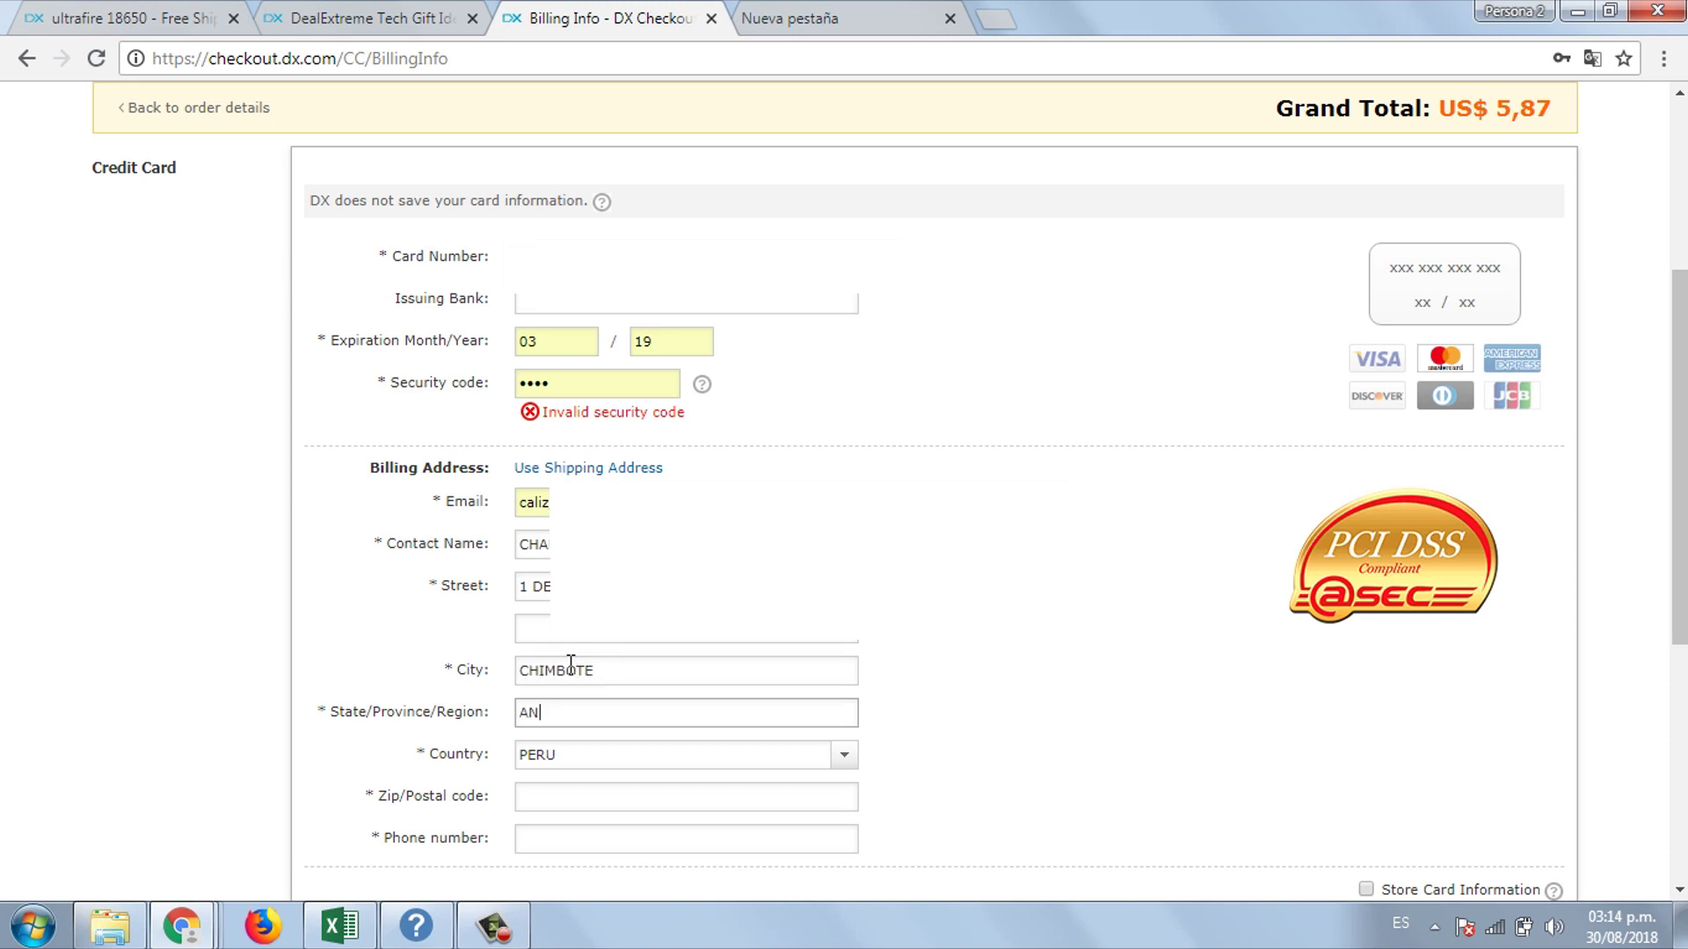
click(642, 807)
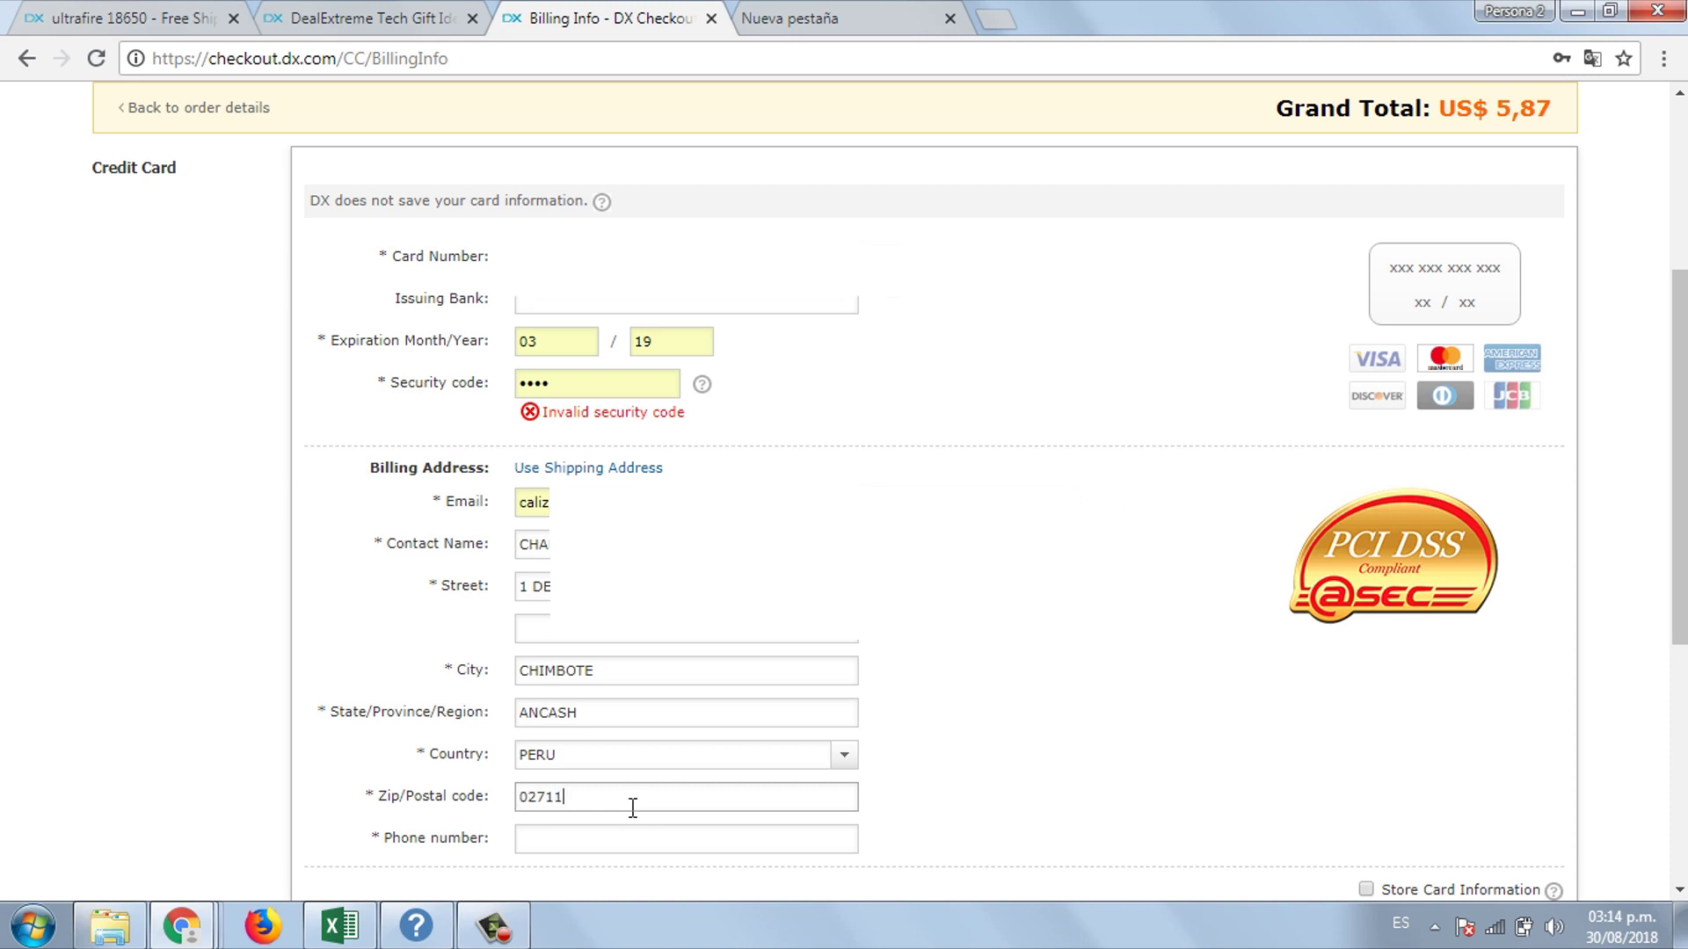
click(634, 833)
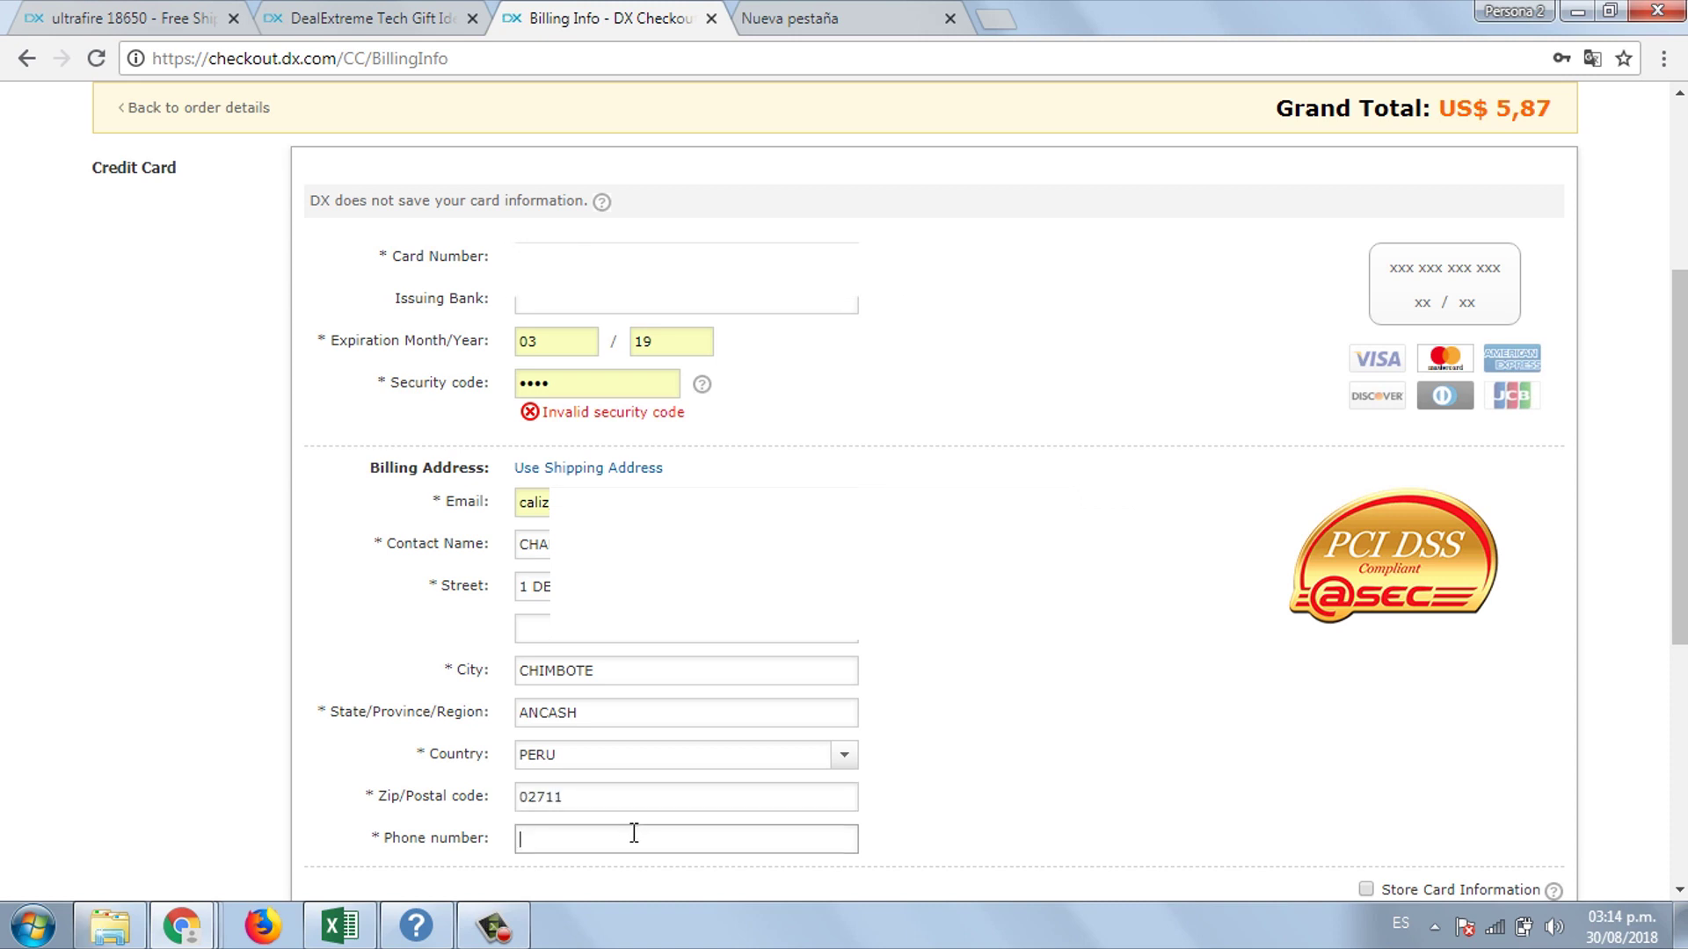
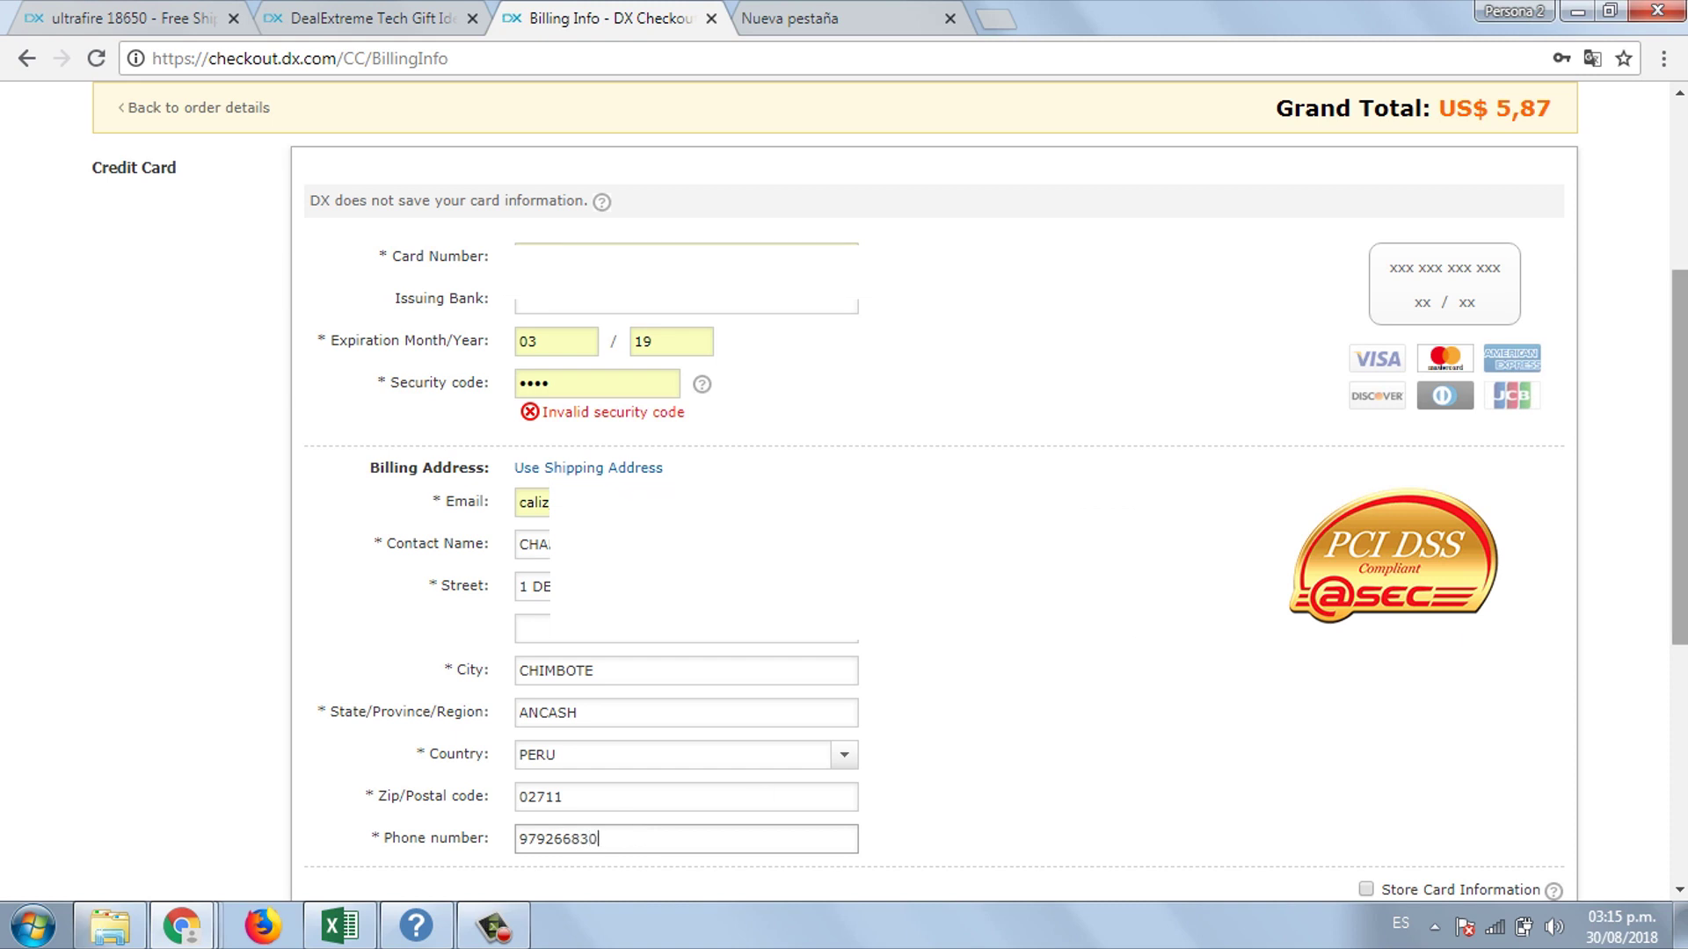
scroll(757, 798, down, 2)
scroll(1505, 768, down, 2)
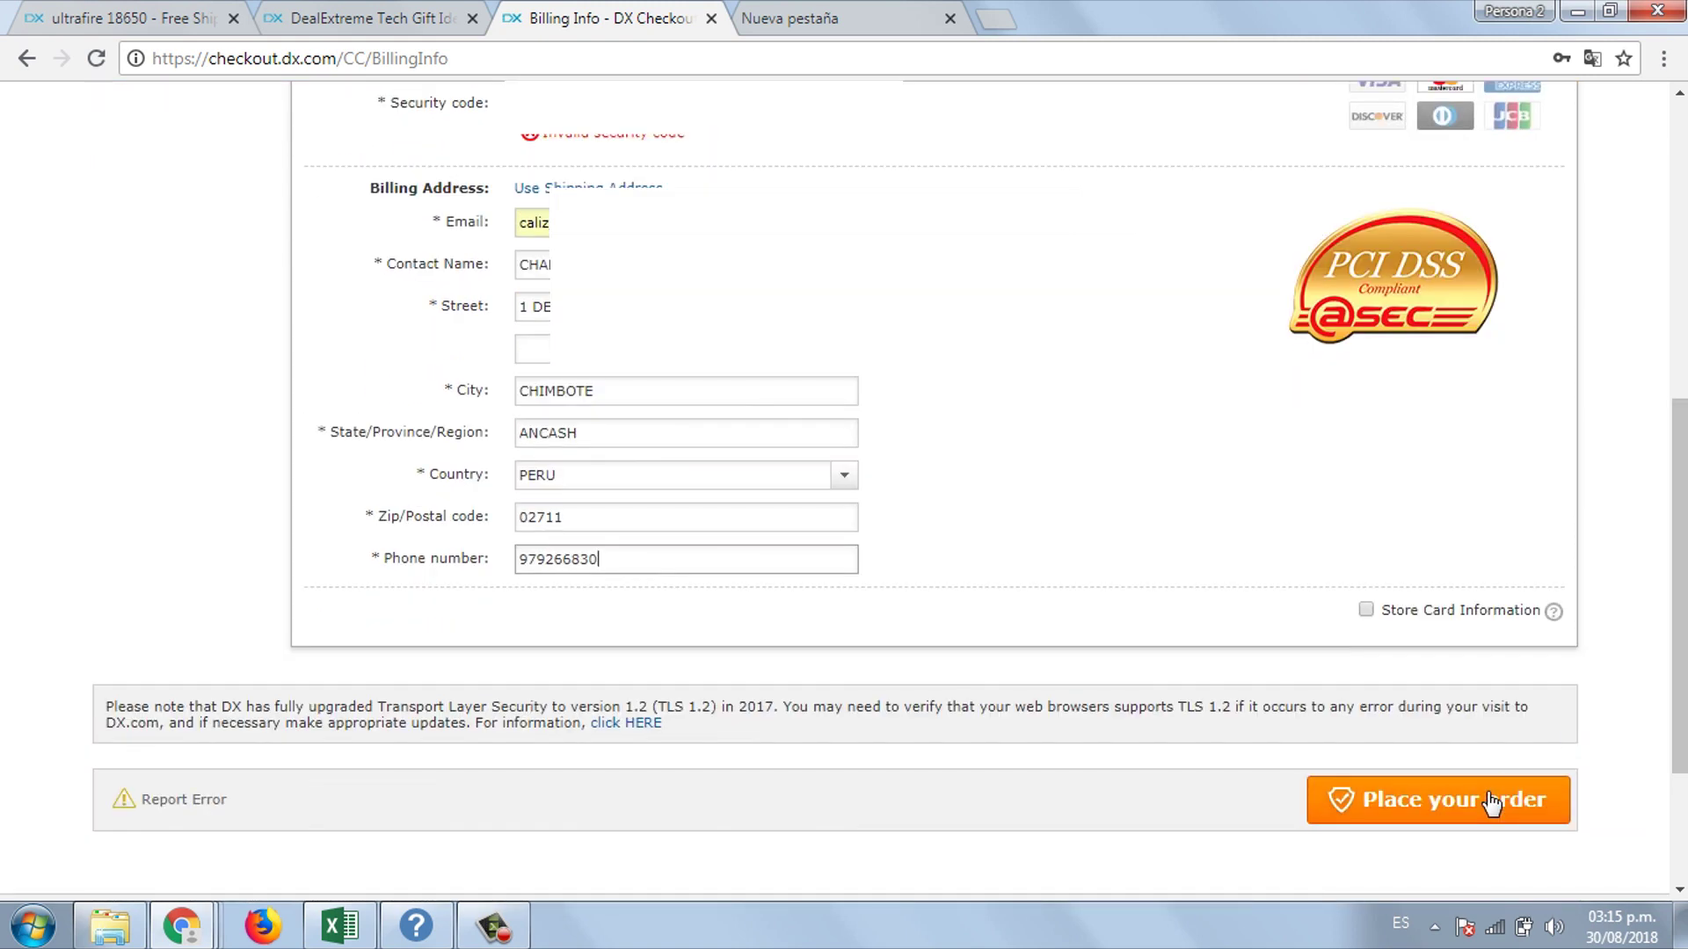
- Review the shipping method details on the payment page
scroll(879, 488, up, 6)
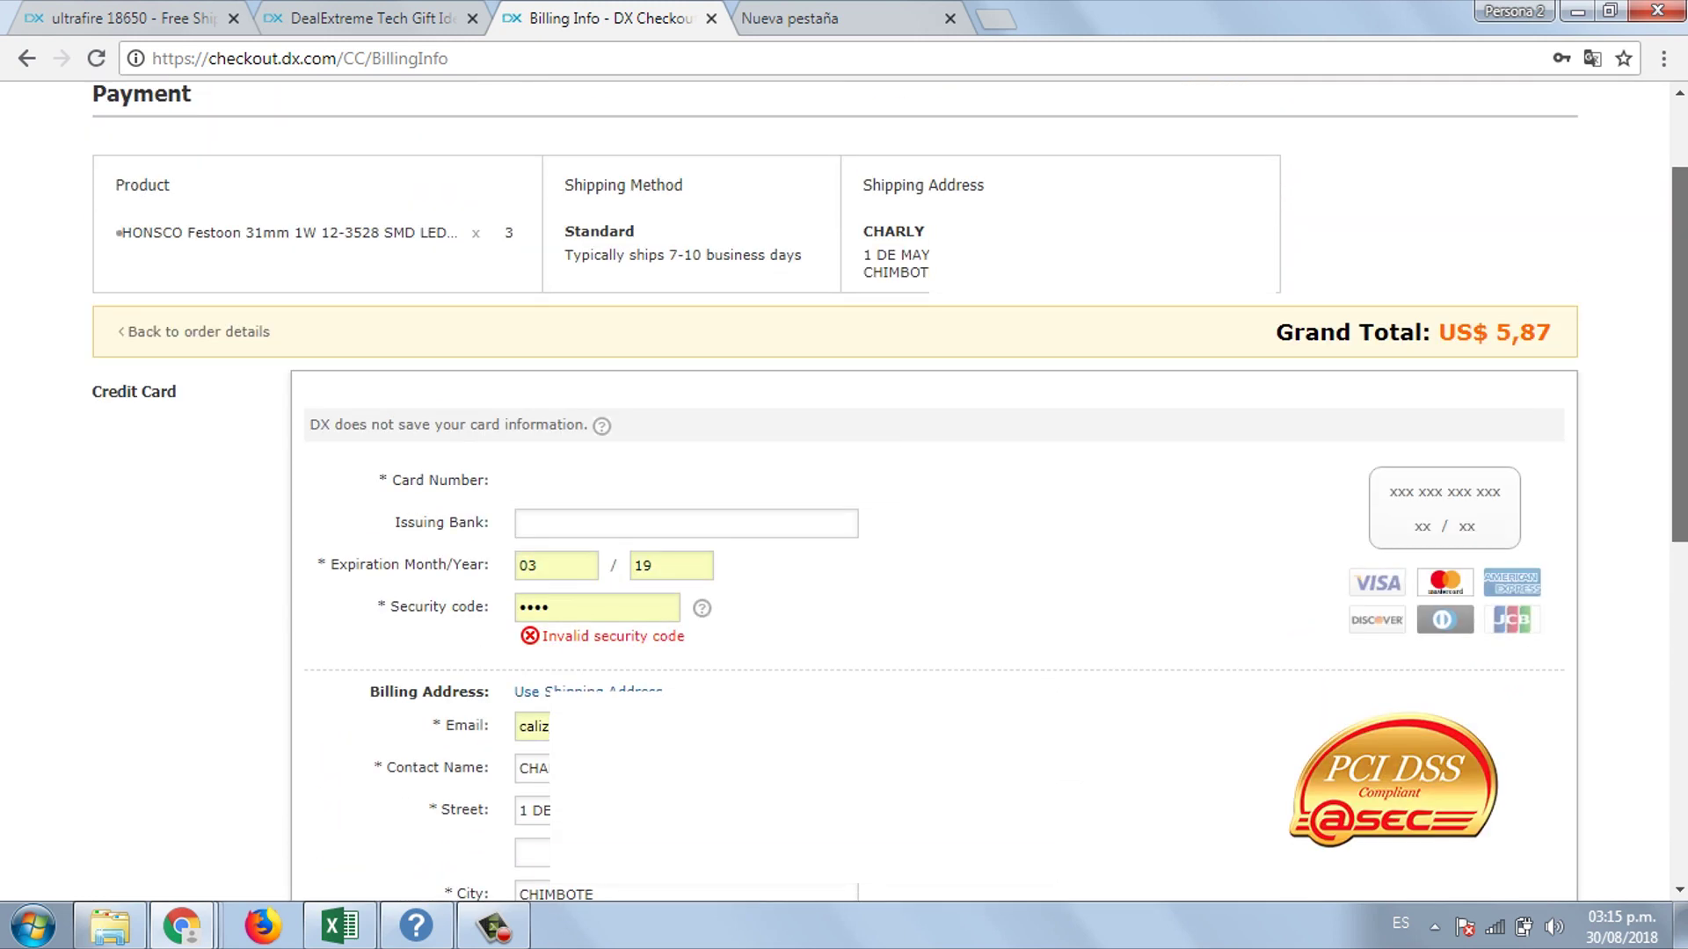
scroll(731, 423, up, 1)
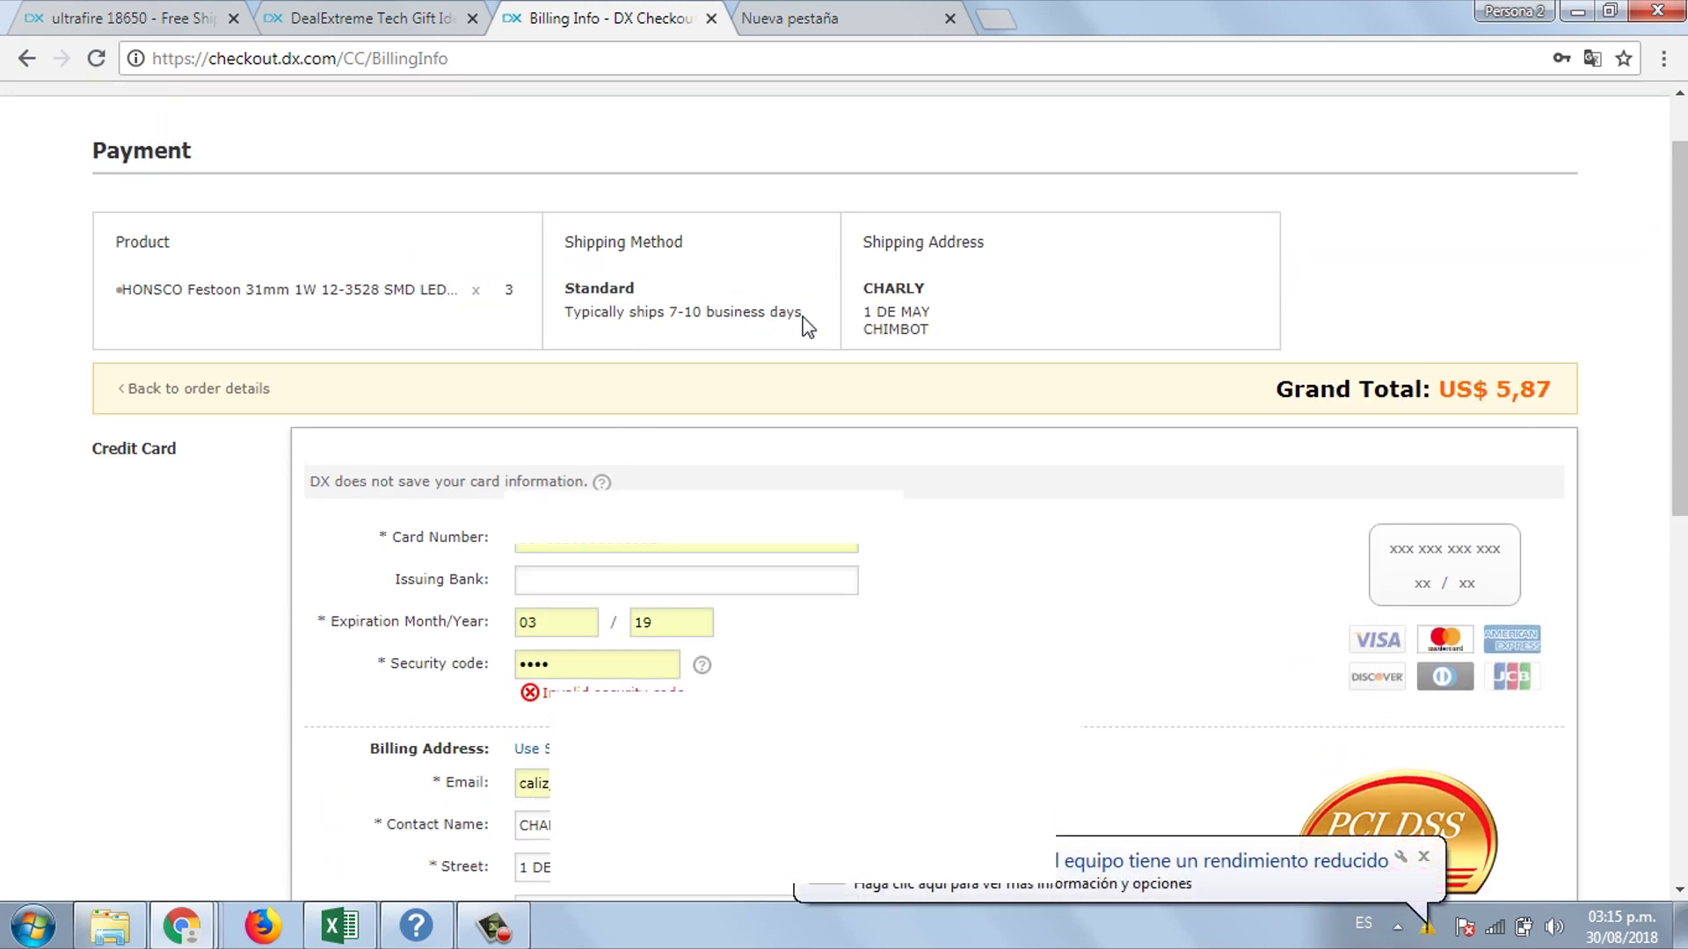
drag(803, 318, 576, 246)
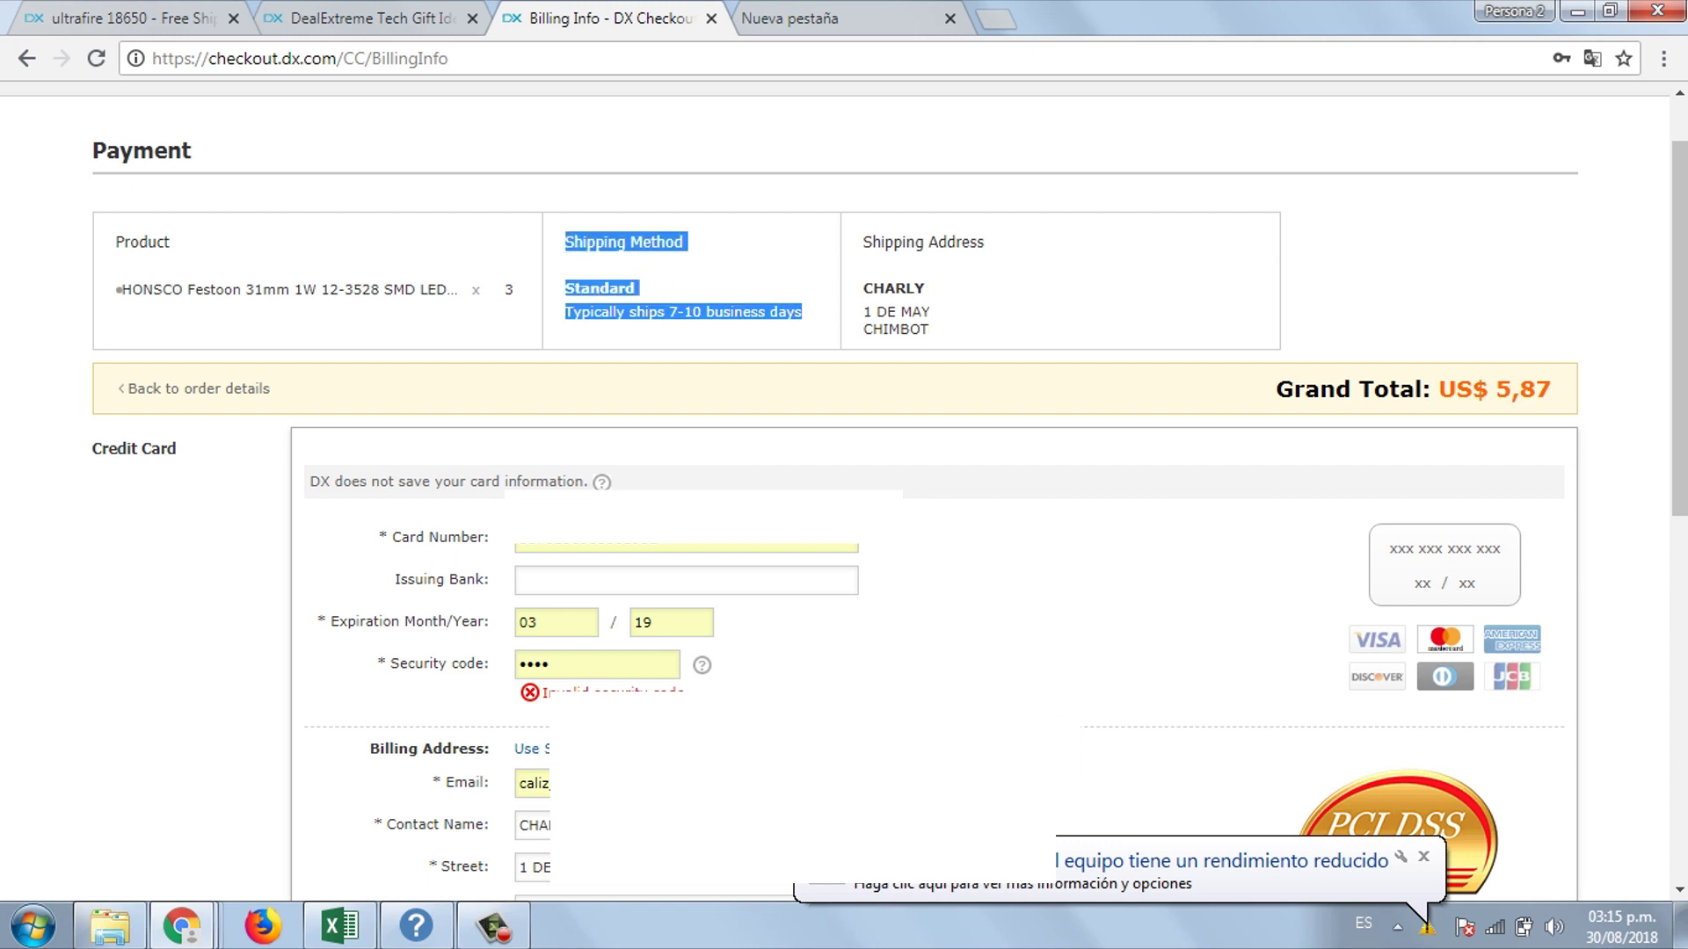
click(575, 246)
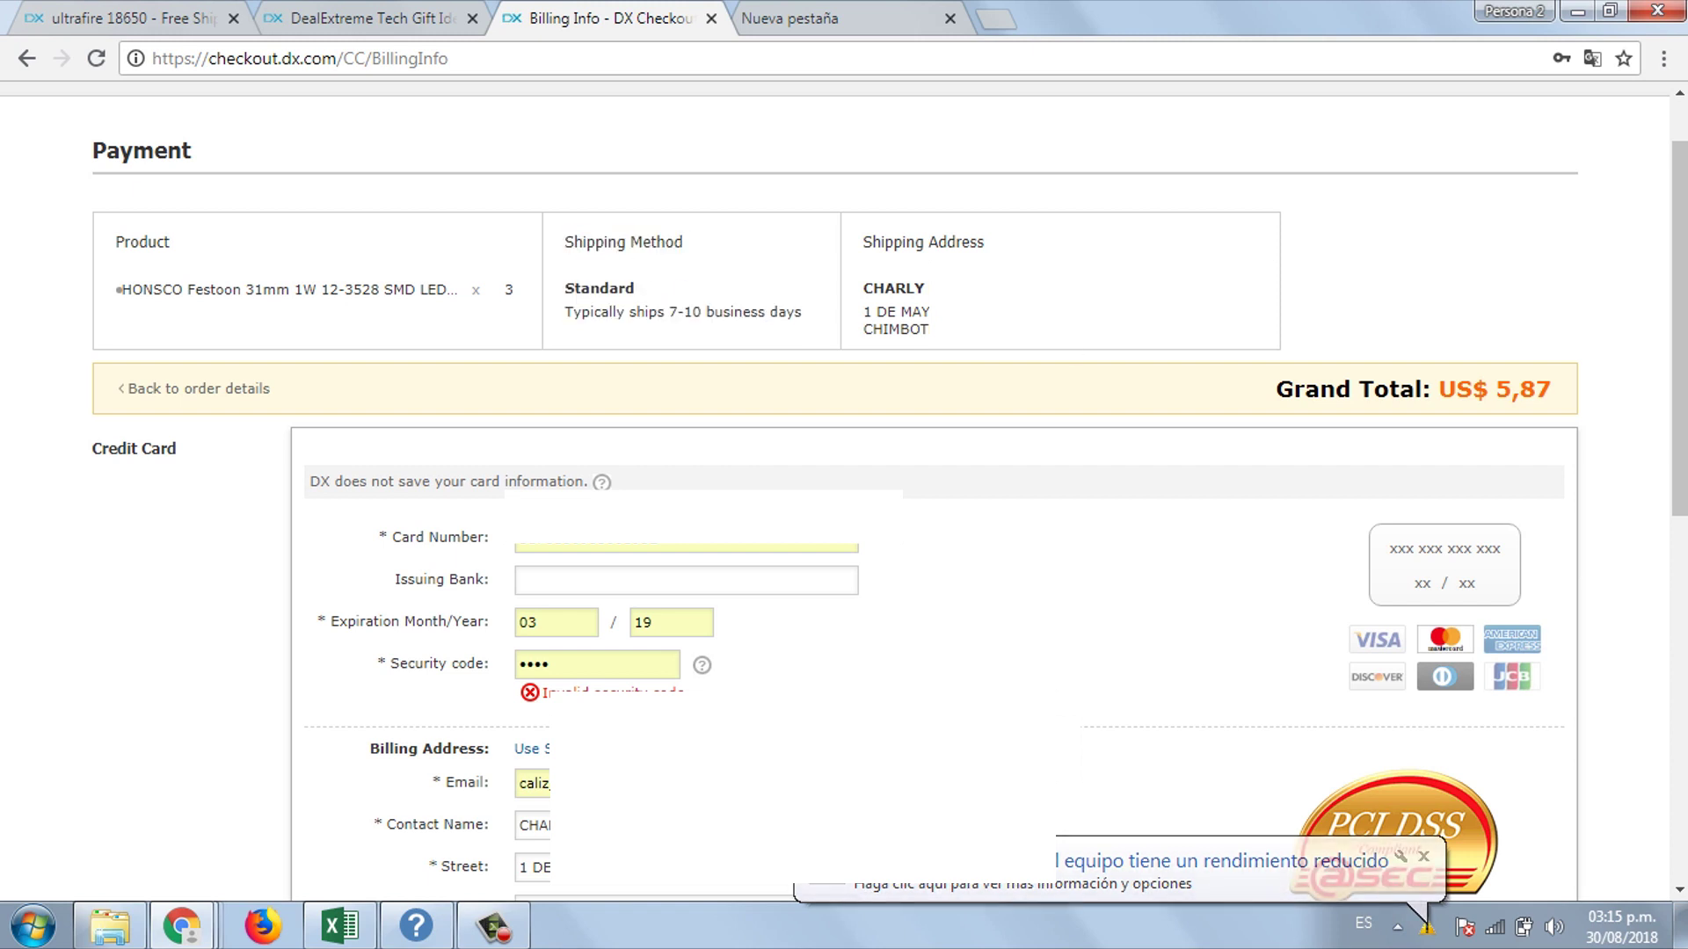
scroll(1407, 655, down, 6)
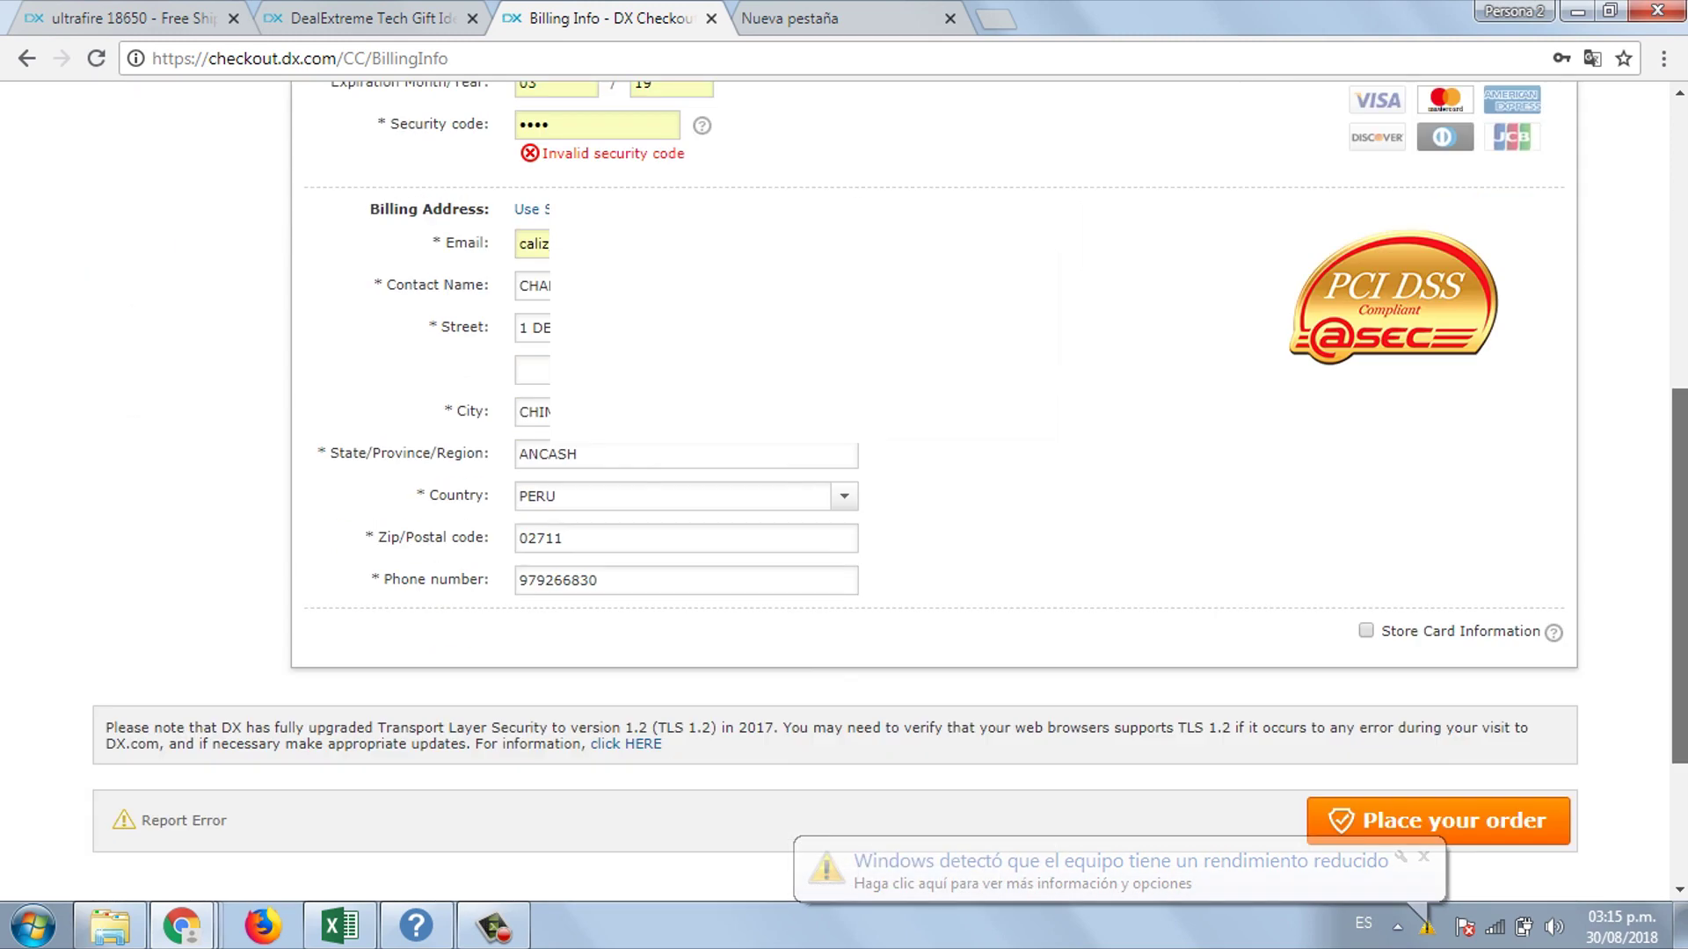
scroll(1415, 773, up, 2)
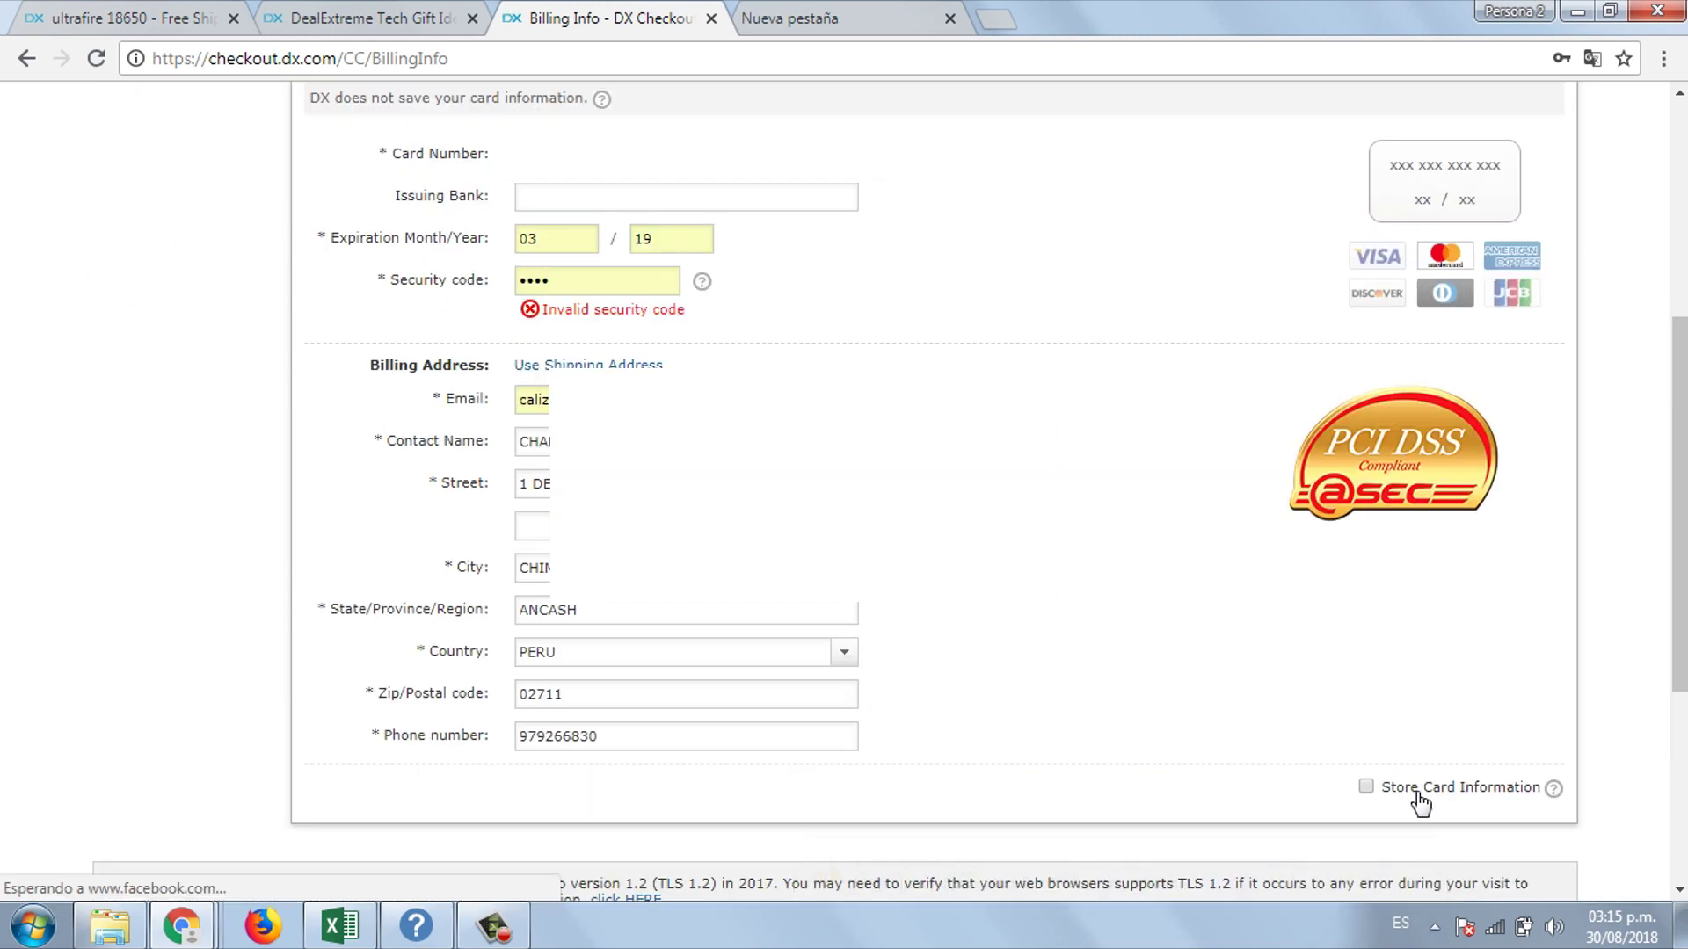
- Replace the invalid security code with a freshly typed three-digit code
double_click(558, 279)
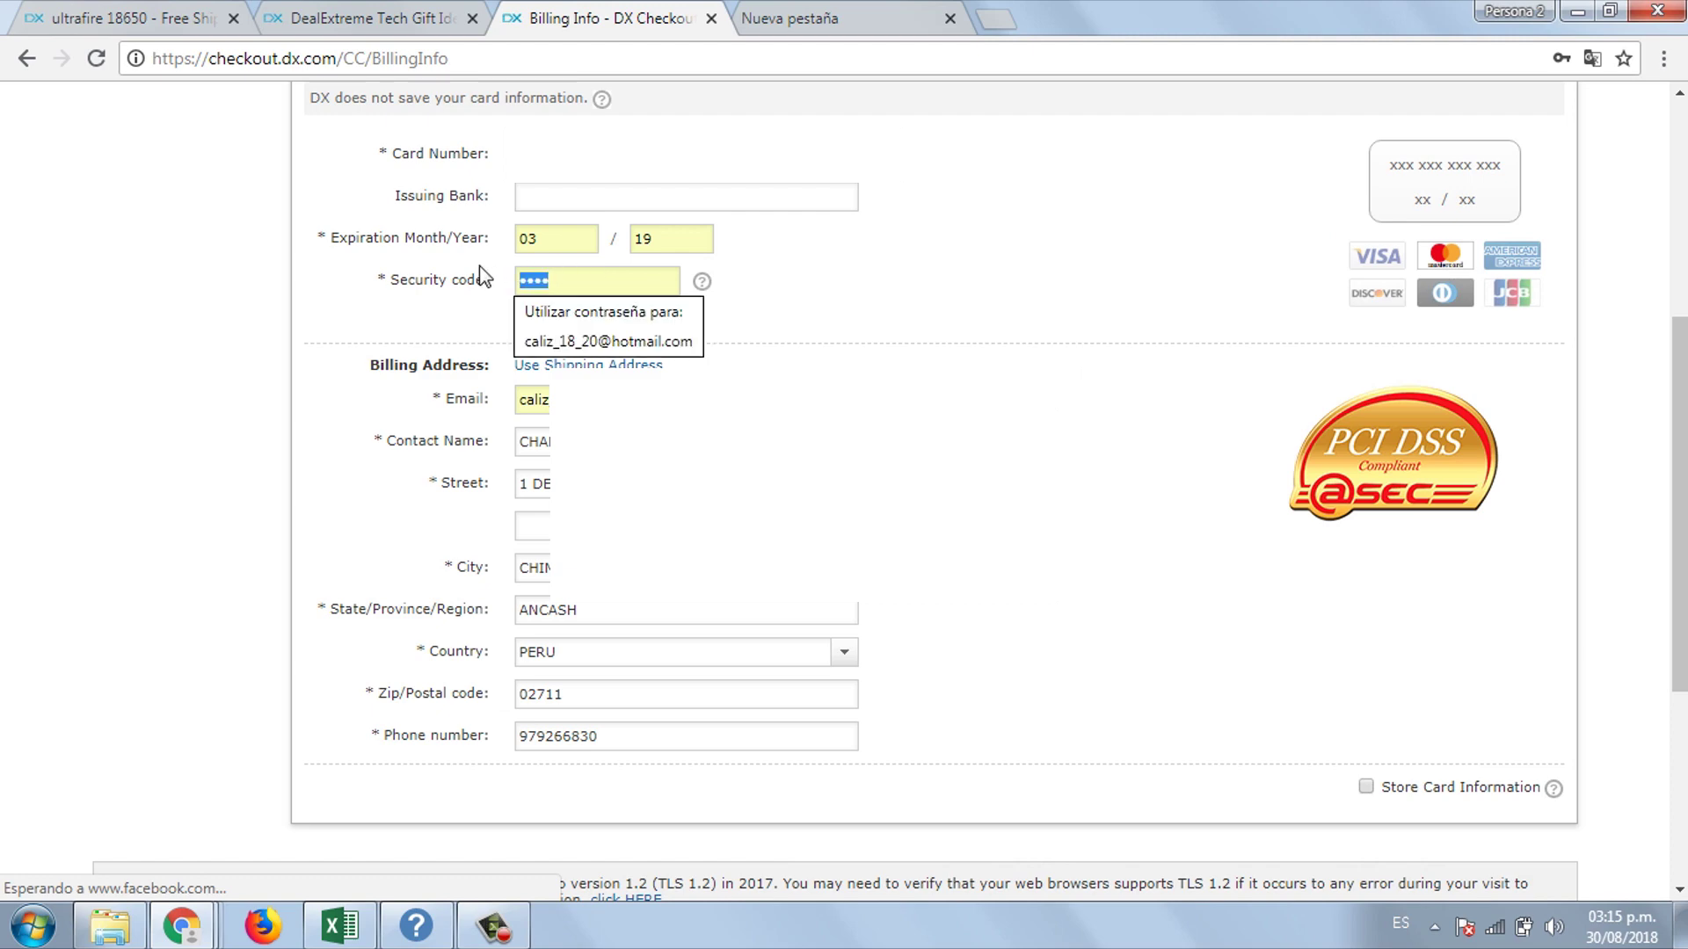
key(BackSpace)
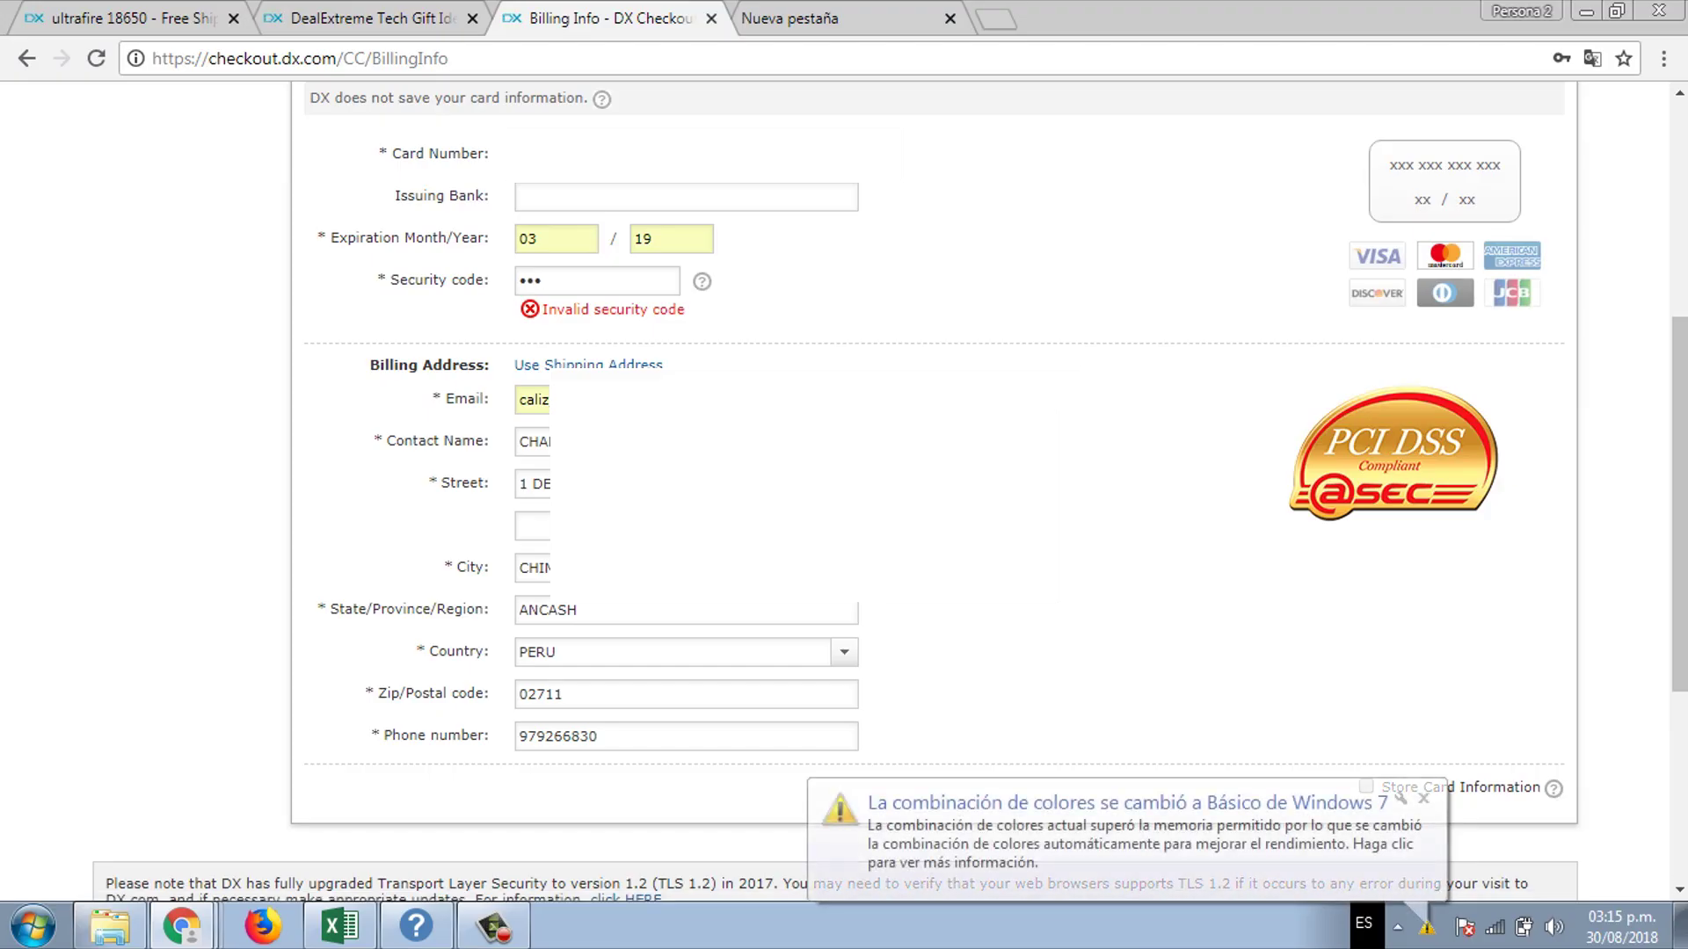
click(1423, 798)
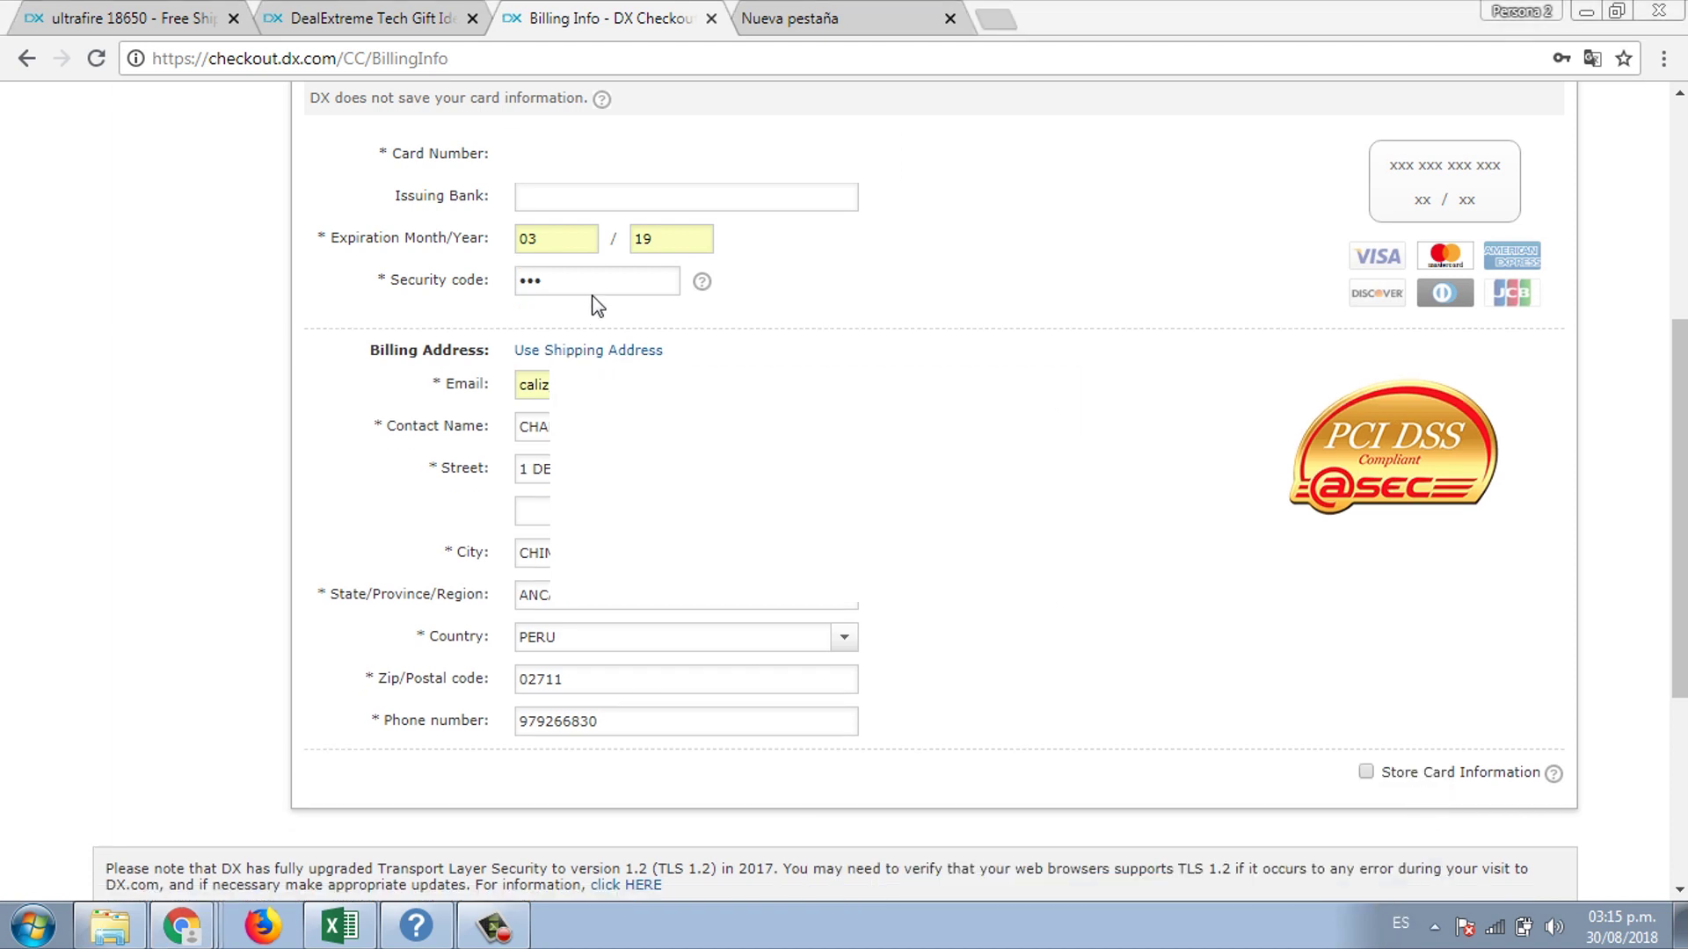
key(ctrl+a)
text(•••)
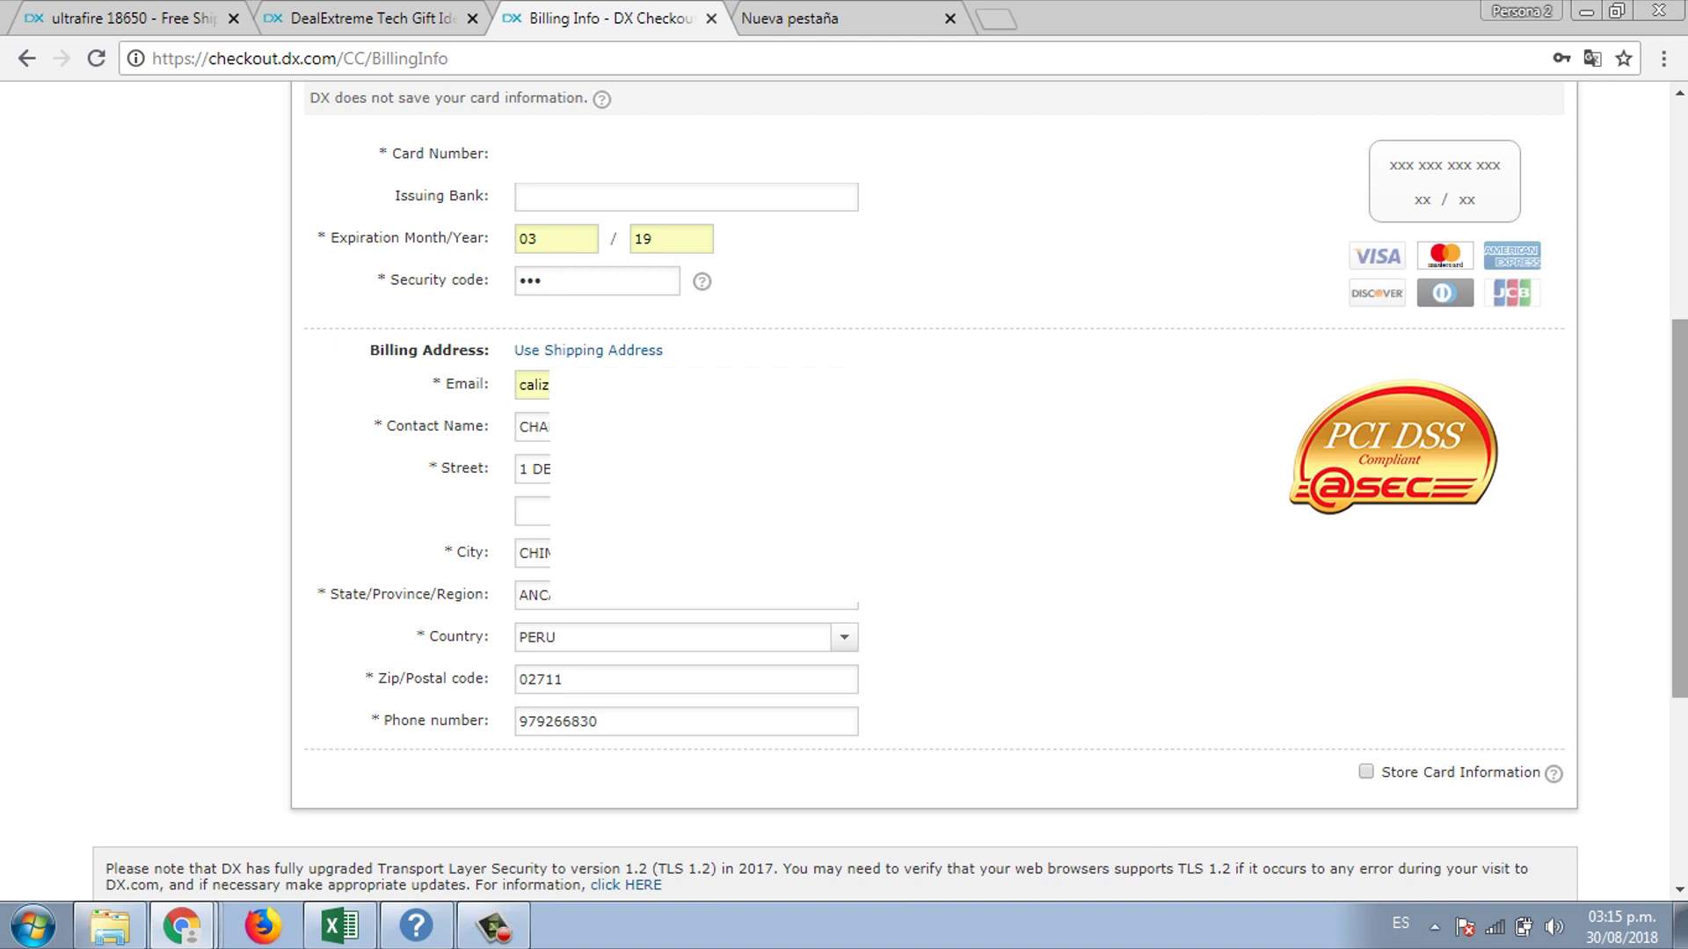
scroll(1206, 563, down, 5)
- Place the order and open its detail page from the confirmation page
click(1399, 598)
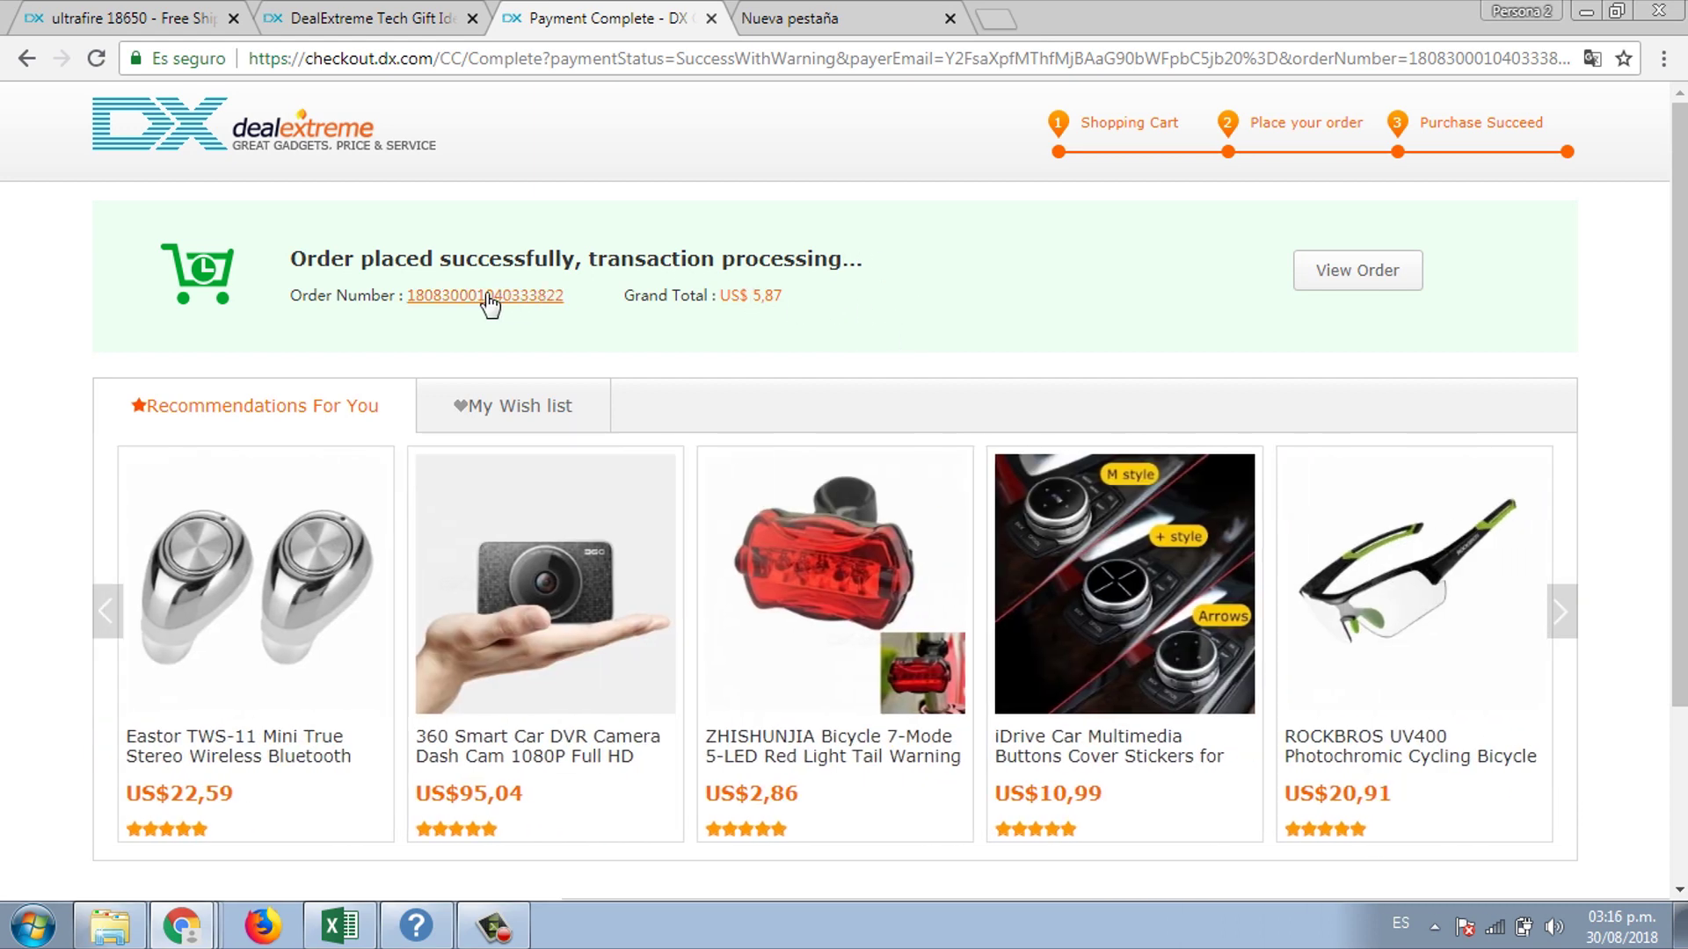
click(1336, 292)
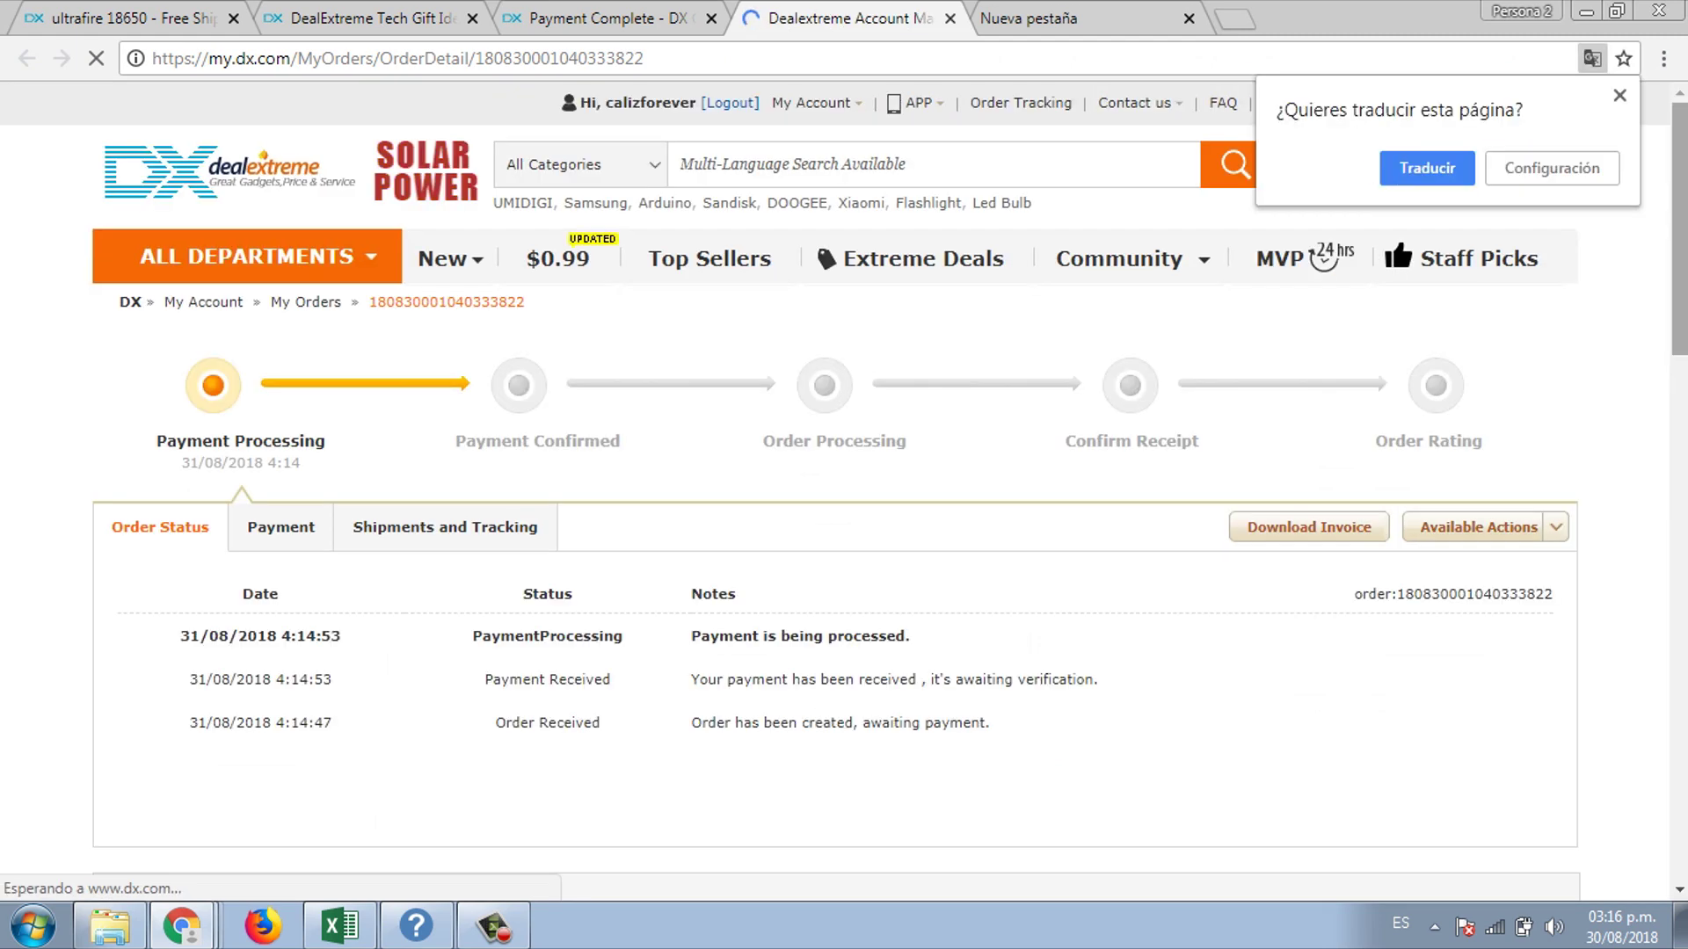
- Dismiss the translation offer, review the order details, and return to the confirmation page
click(1619, 95)
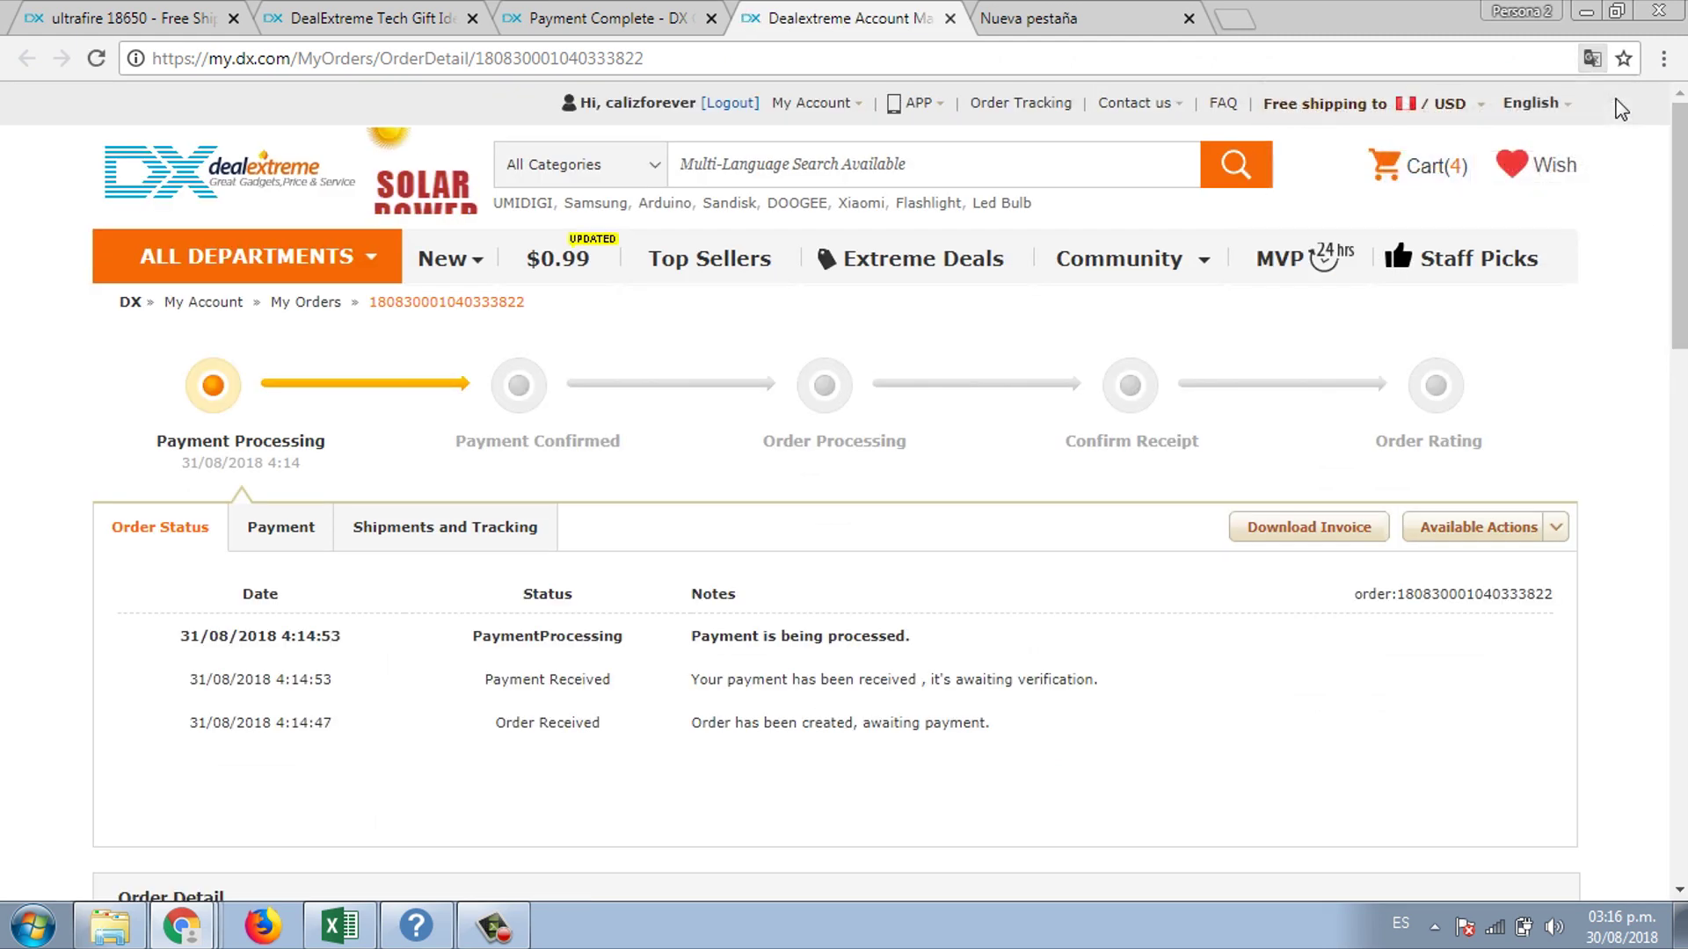
scroll(1620, 96, down, 1)
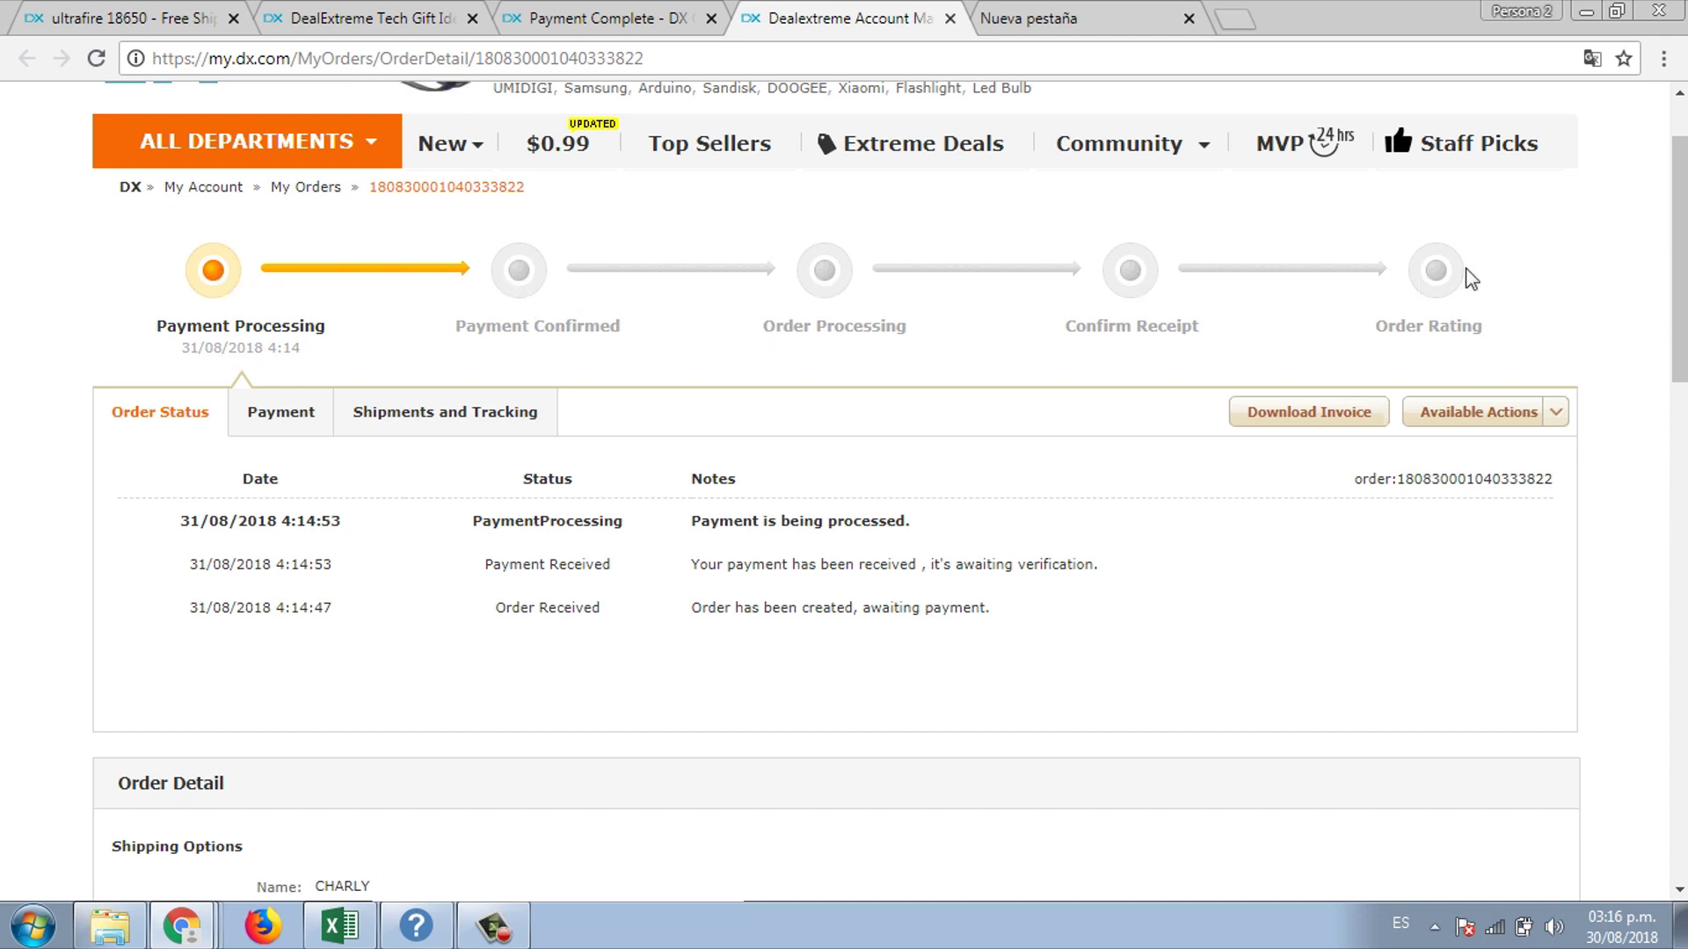
mouse_move(1679, 272)
mouse_down()
mouse_move(1680, 562)
mouse_move(1679, 240)
mouse_up()
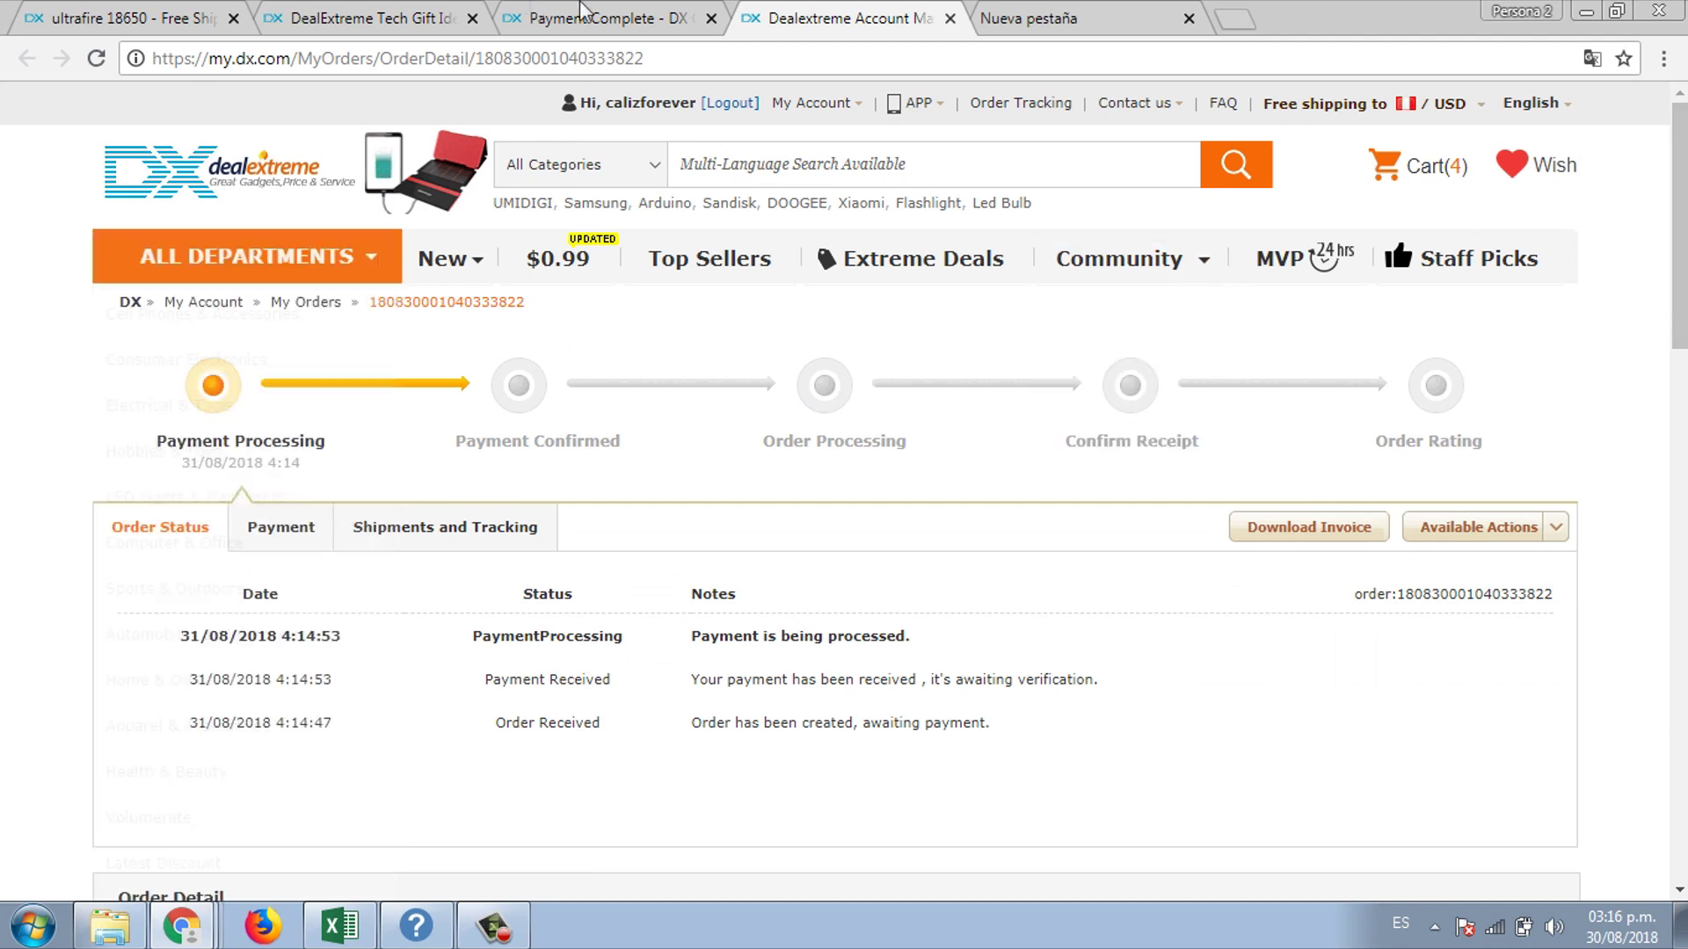
click(626, 14)
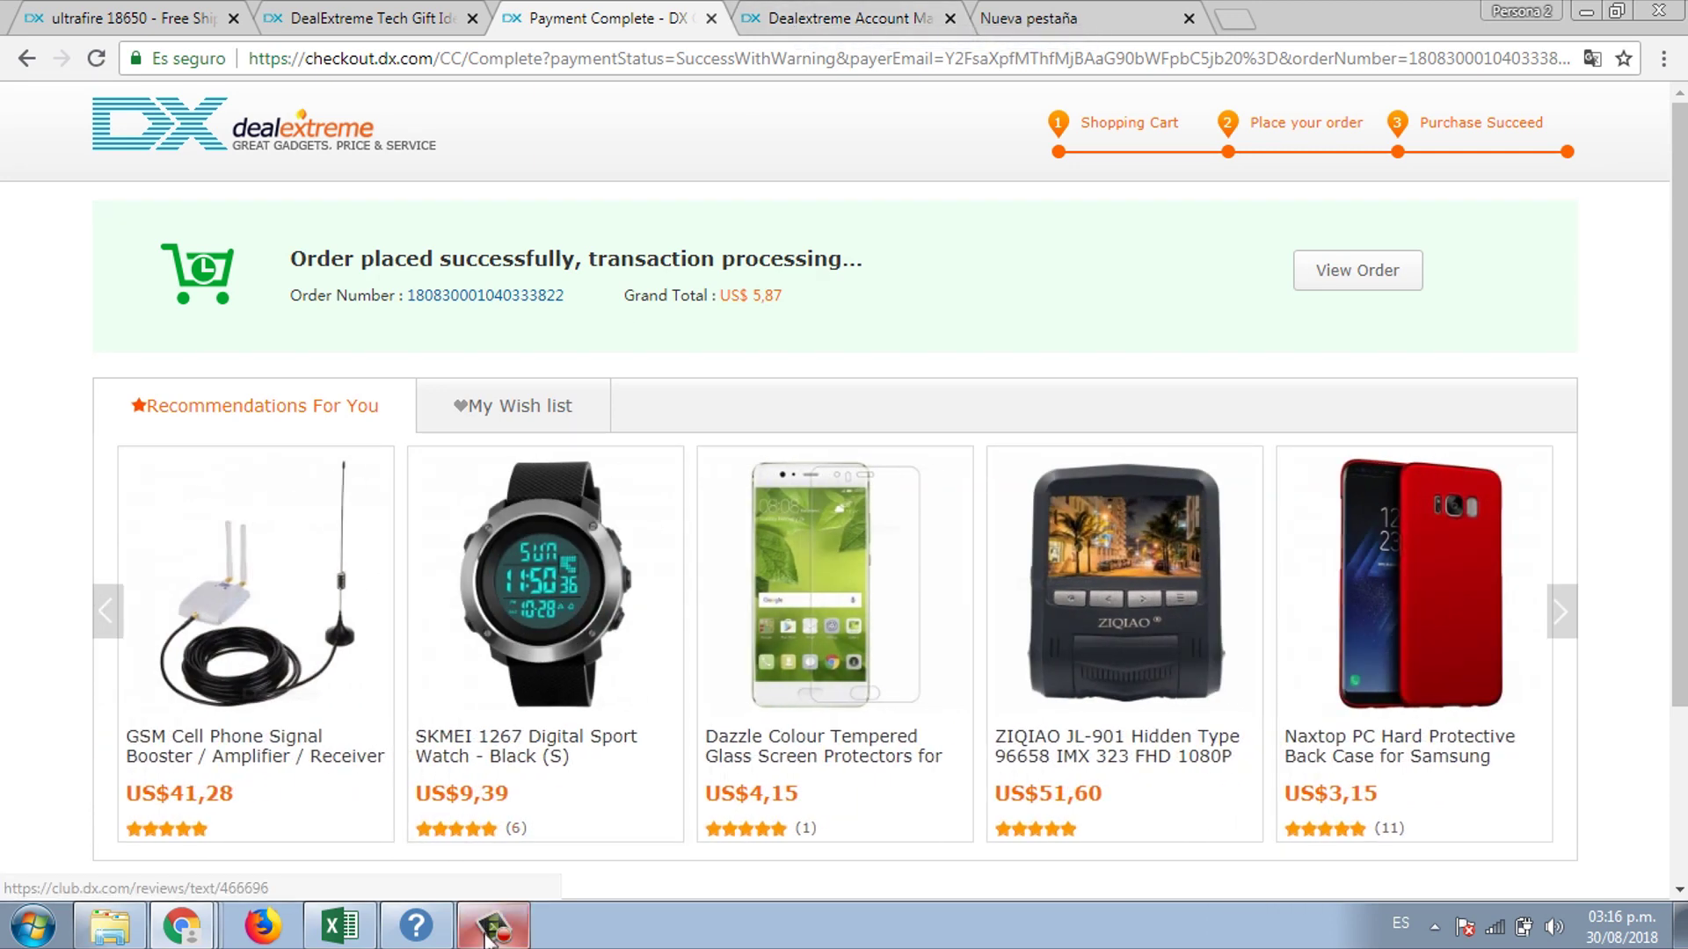
mouse_move(487, 945)
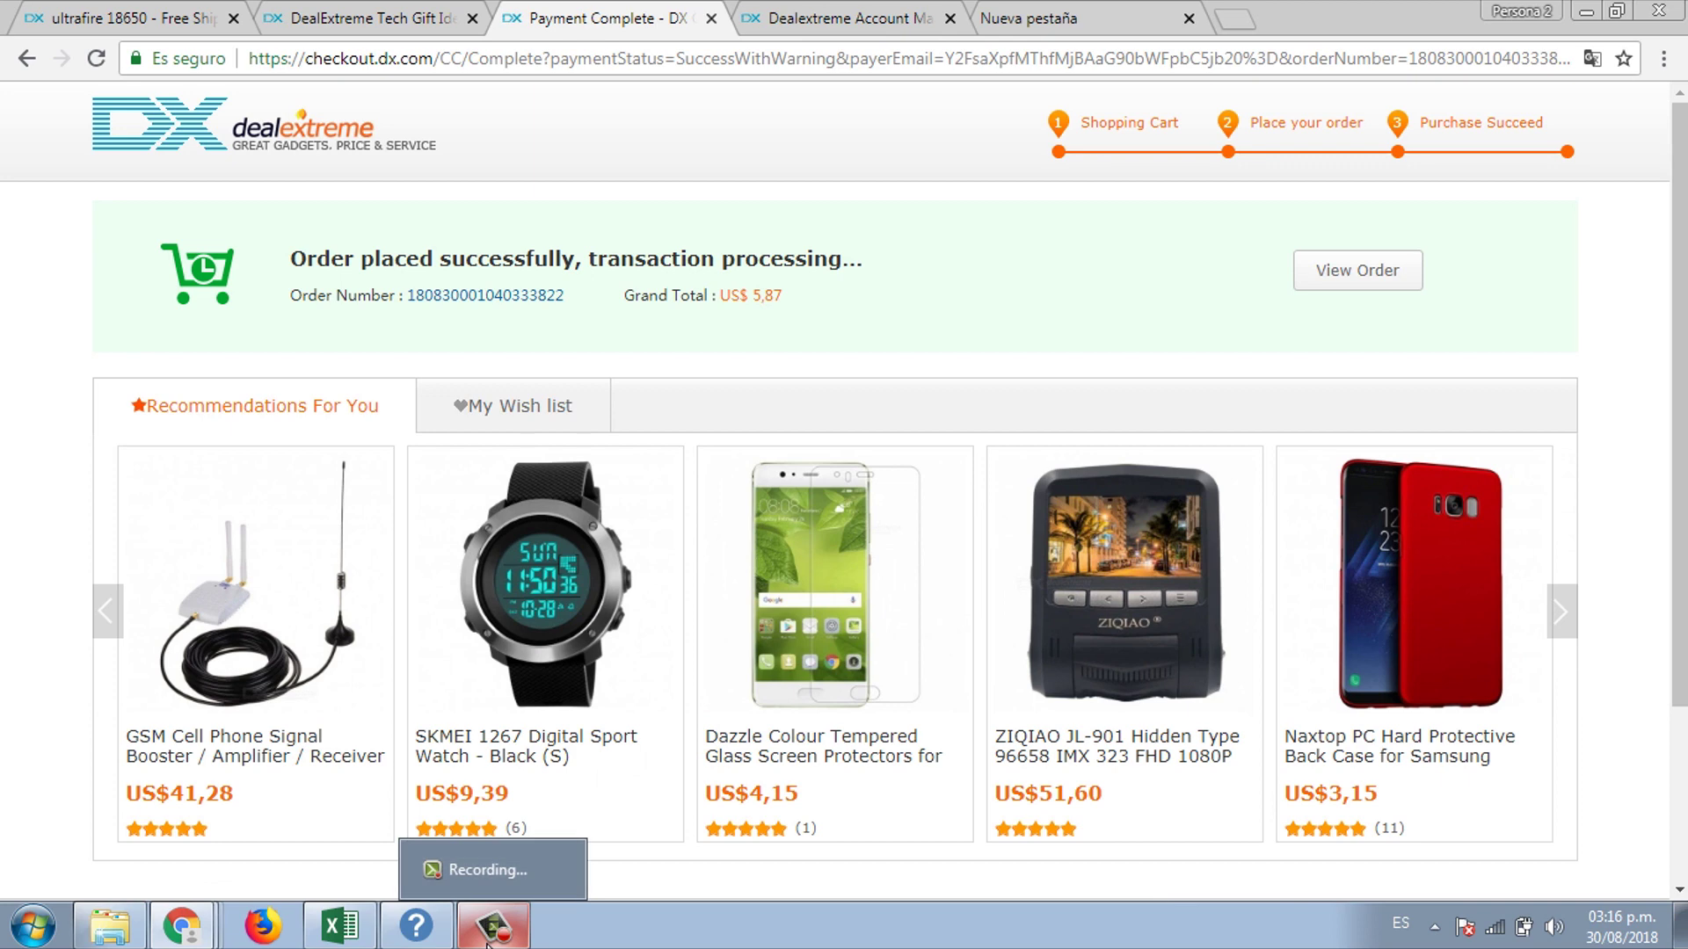
click(486, 945)
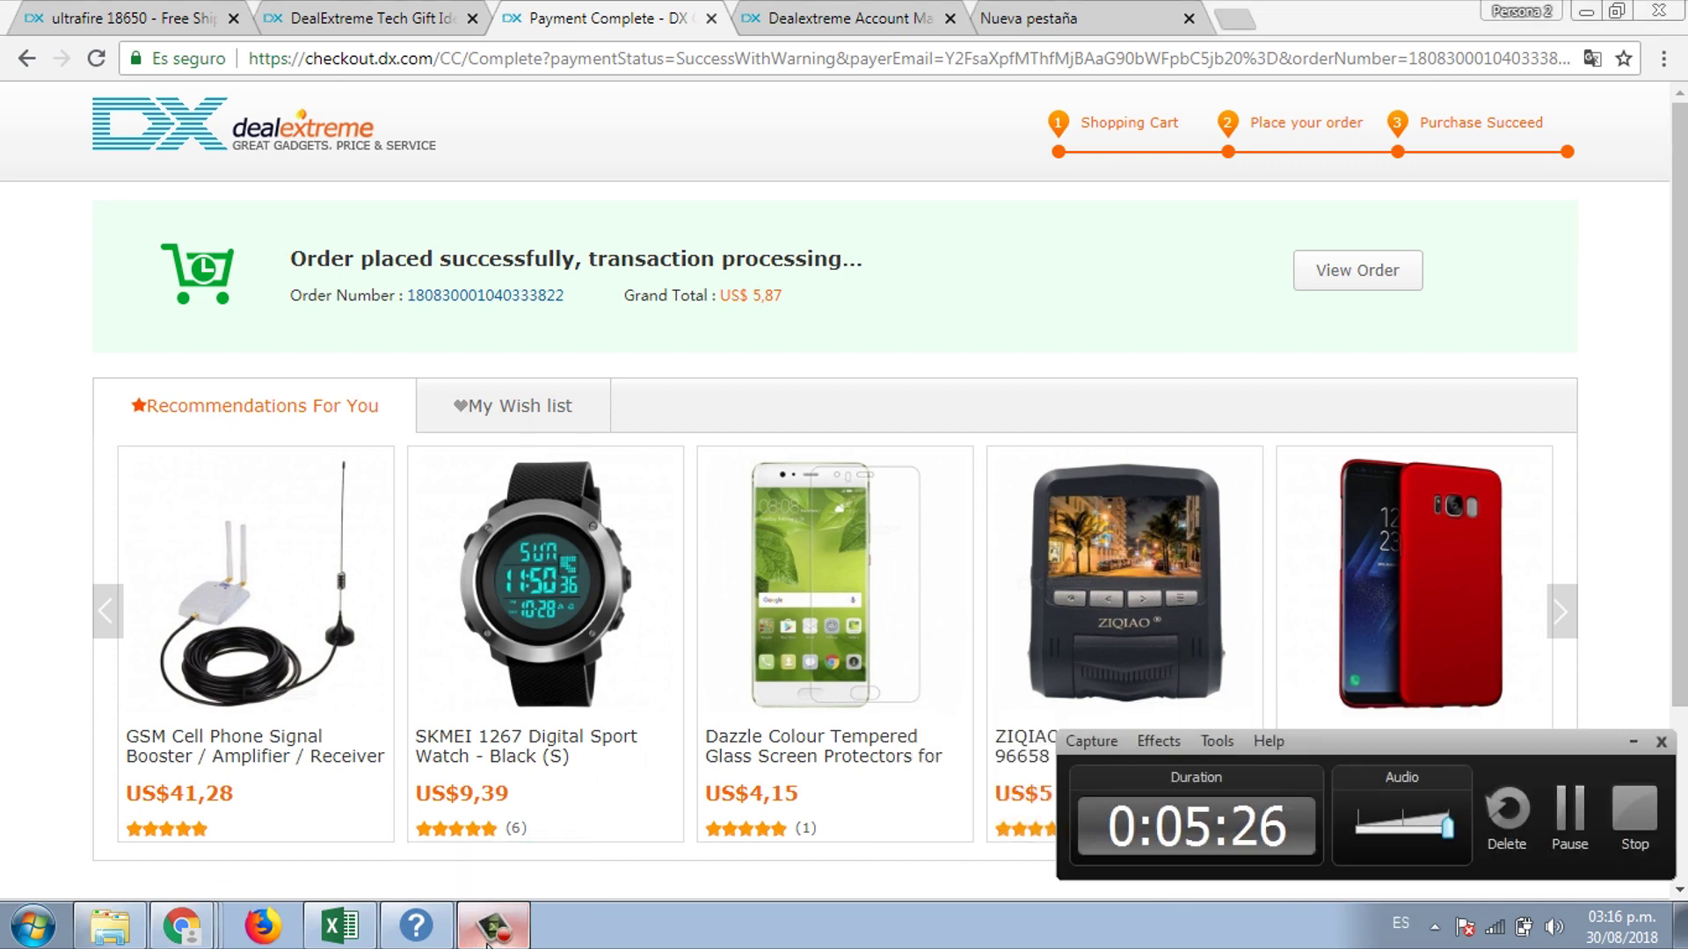